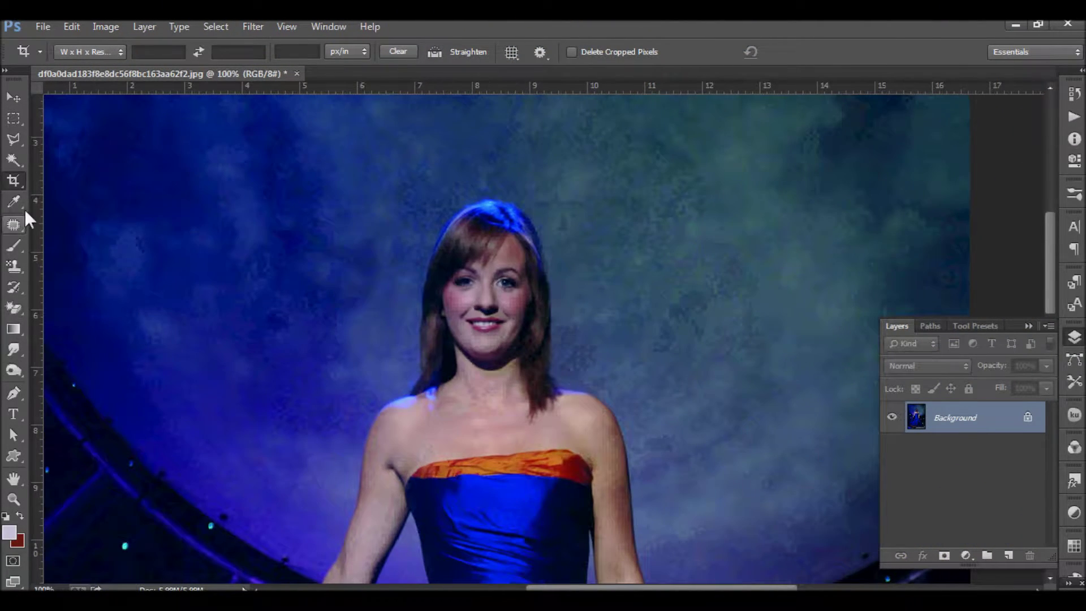
Start a pen path at the left shoulder and curve it up the hair's left edge over the crown
{"action": "key", "text": "p"}
{"action": "scroll", "coordinate": [501, 293], "scroll_direction": "up", "scroll_amount": 1}
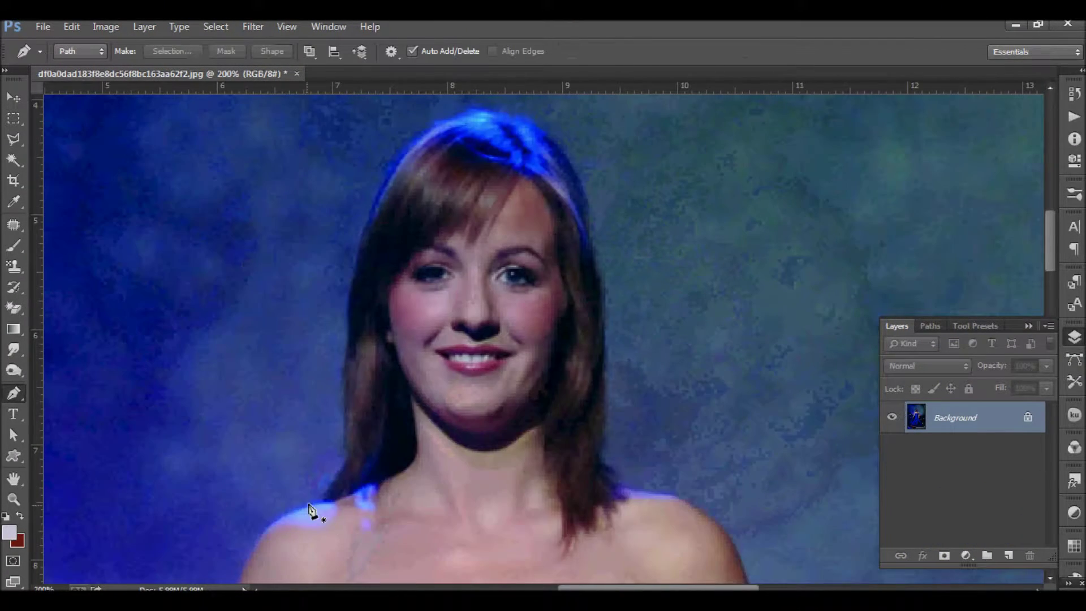
{"action": "left_click", "coordinate": [328, 487]}
{"action": "left_click", "coordinate": [345, 387]}
{"action": "left_click", "coordinate": [354, 287]}
{"action": "left_click", "coordinate": [358, 244]}
{"action": "left_click_drag", "start_coordinate": [362, 249], "coordinate": [305, 424]}
{"action": "left_click_drag", "start_coordinate": [353, 327], "coordinate": [396, 291]}
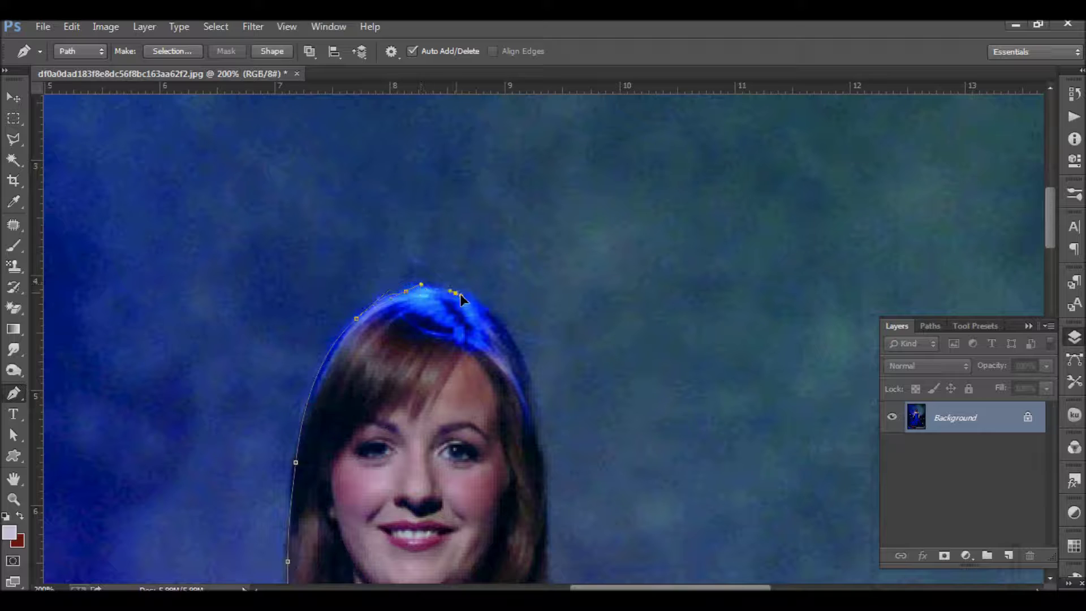
{"action": "left_click_drag", "start_coordinate": [491, 371], "coordinate": [353, 221]}
Trace anchors down the hair's right edge to where it meets the shoulder
{"action": "left_click", "coordinate": [386, 191]}
{"action": "left_click", "coordinate": [399, 280]}
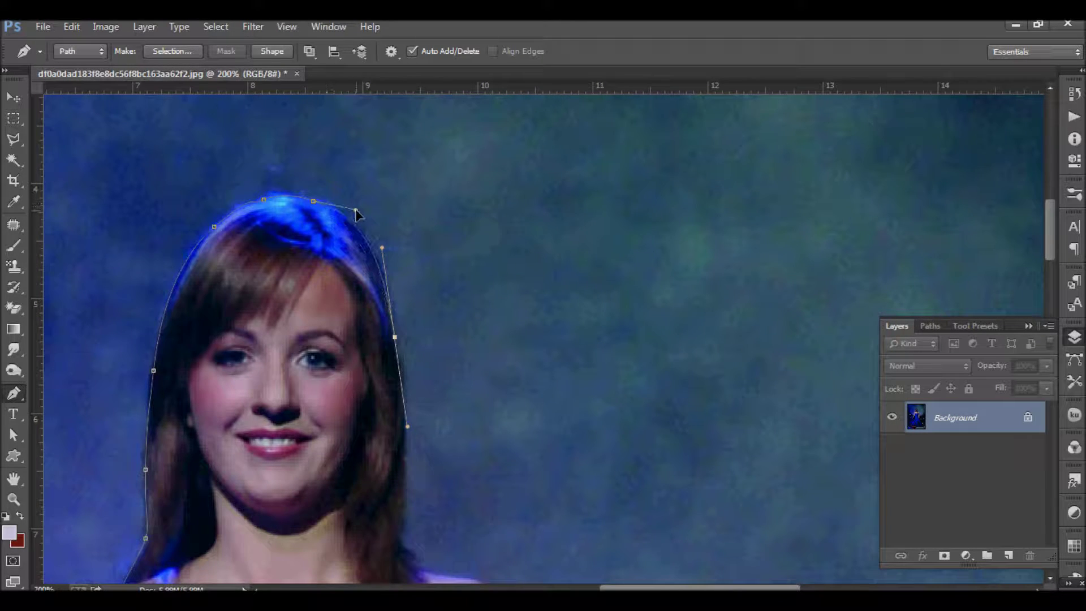
{"action": "left_click", "coordinate": [411, 369]}
{"action": "left_click_drag", "start_coordinate": [409, 394], "coordinate": [407, 439]}
{"action": "left_click_drag", "start_coordinate": [405, 488], "coordinate": [412, 501]}
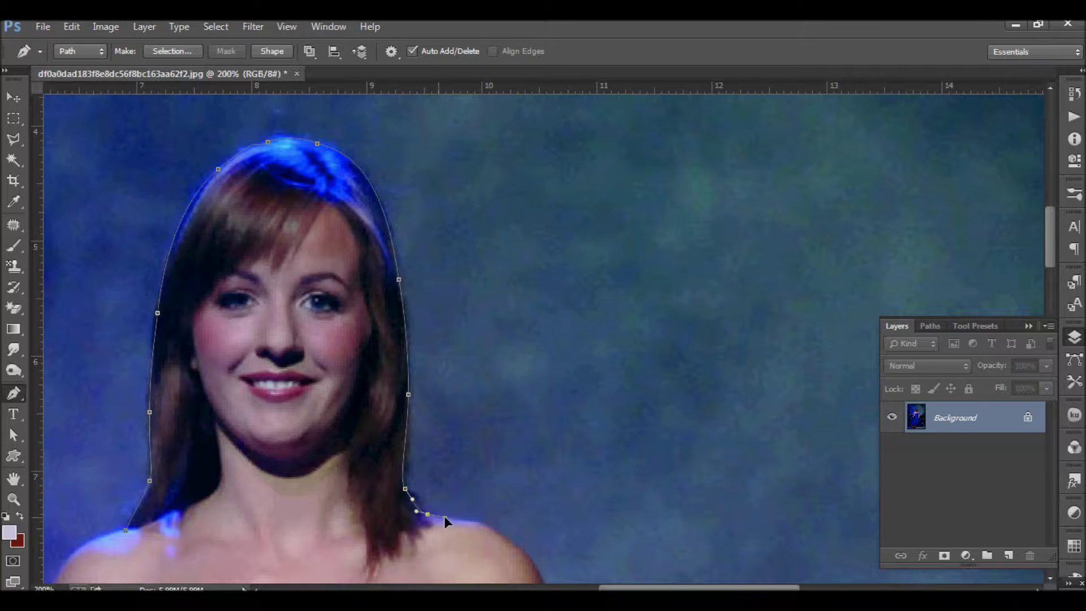
Continue the path across the top of the right shoulder to its outer curve
{"action": "left_click", "coordinate": [447, 522], "text": "ctrl"}
{"action": "left_click_drag", "start_coordinate": [519, 524], "coordinate": [536, 531]}
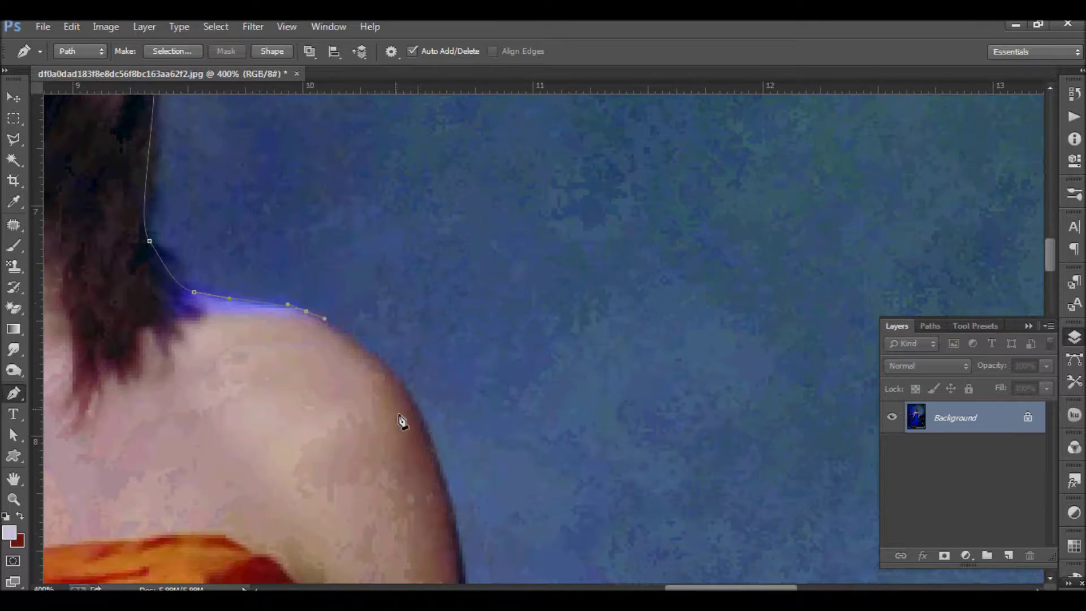
{"action": "left_click", "coordinate": [407, 371]}
{"action": "left_click", "coordinate": [429, 438]}
{"action": "left_click", "coordinate": [450, 498]}
{"action": "key", "text": "ctrl+minus"}
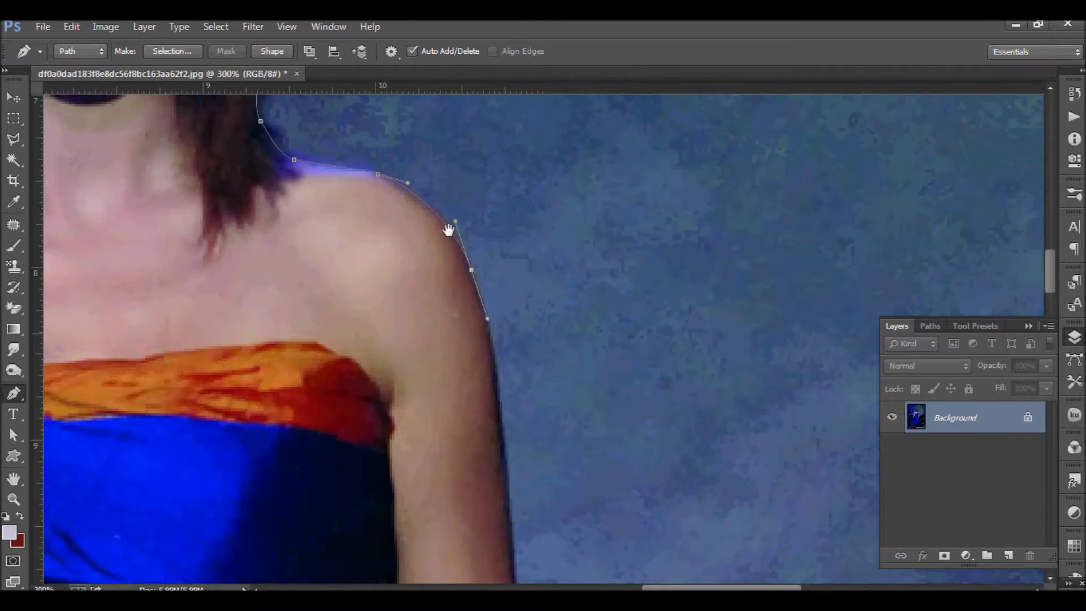
Extend the path down the upper arm's outer edge to the elbow
{"action": "left_click", "coordinate": [537, 456]}
{"action": "left_click", "coordinate": [546, 553]}
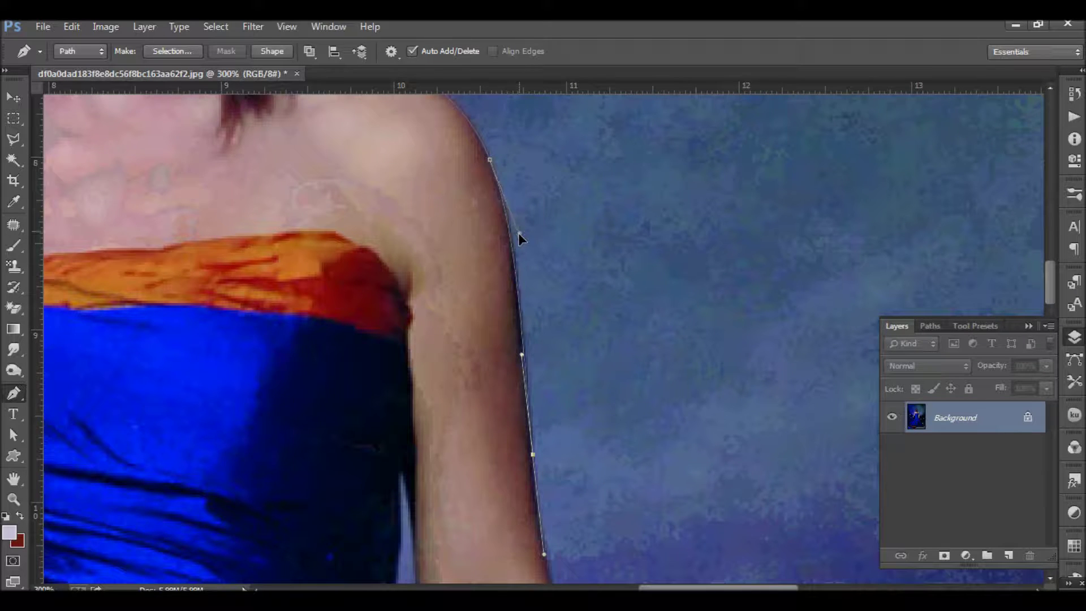
{"action": "left_click_drag", "start_coordinate": [599, 536], "coordinate": [544, 242]}
{"action": "left_click", "coordinate": [513, 313]}
{"action": "left_click", "coordinate": [523, 387]}
{"action": "left_click", "coordinate": [532, 454]}
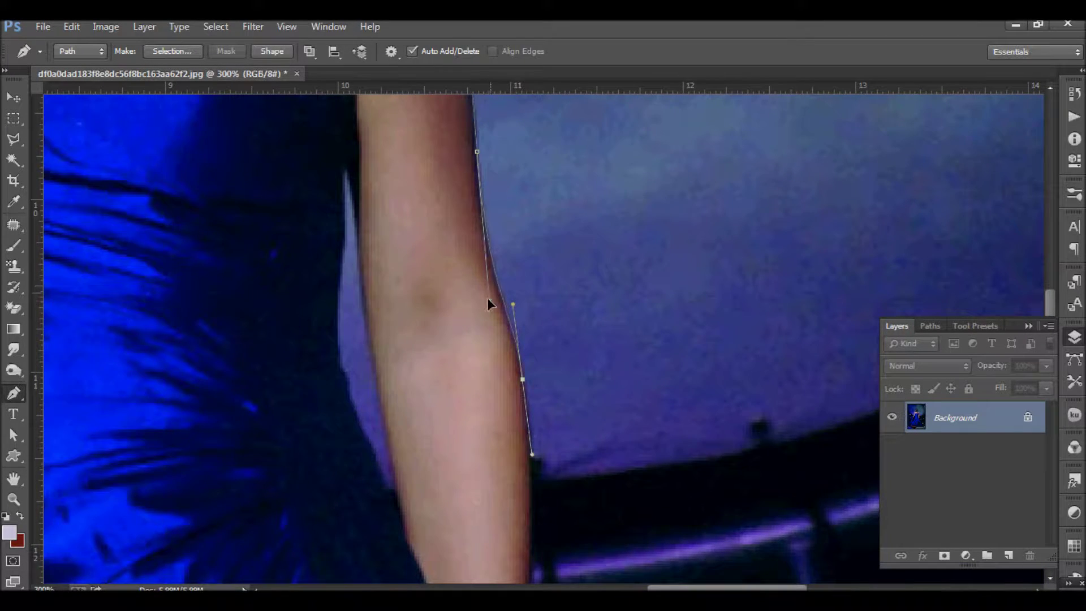
Trace the forearm and wrist edge down to the top of the hand
{"action": "left_click_drag", "start_coordinate": [514, 443], "coordinate": [508, 230]}
{"action": "left_click", "coordinate": [524, 509]}
{"action": "key", "text": "ctrl+plus"}
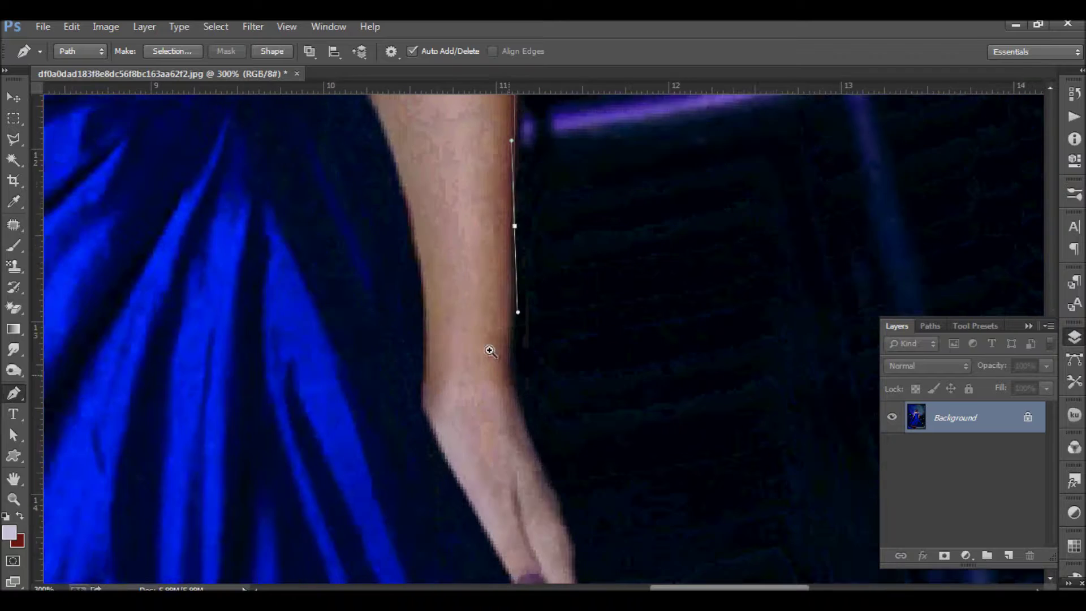
{"action": "left_click", "coordinate": [508, 350]}
{"action": "left_click", "coordinate": [512, 378]}
{"action": "left_click", "coordinate": [515, 406]}
Curve the path along the hand and fingers to the fingertips
{"action": "left_click_drag", "start_coordinate": [515, 405], "coordinate": [457, 274]}
{"action": "left_click_drag", "start_coordinate": [493, 355], "coordinate": [507, 380]}
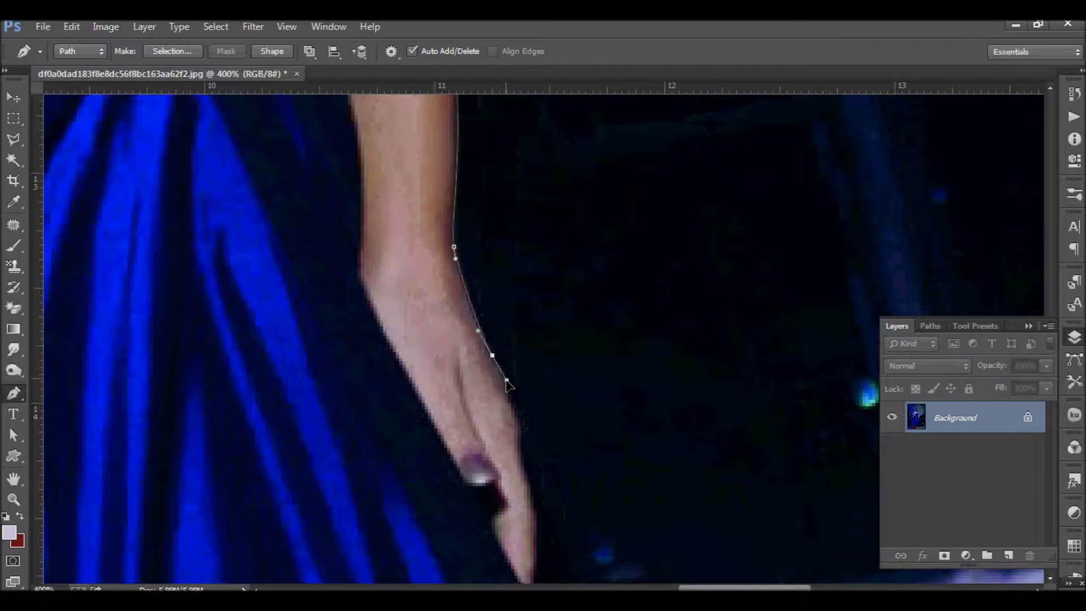
{"action": "left_click", "coordinate": [521, 433]}
{"action": "left_click_drag", "start_coordinate": [524, 439], "coordinate": [508, 275]}
{"action": "mouse_move", "coordinate": [516, 329]}
{"action": "left_mouse_down"}
{"action": "mouse_move", "coordinate": [521, 352]}
{"action": "mouse_move", "coordinate": [521, 298]}
{"action": "left_mouse_up"}
{"action": "left_click_drag", "start_coordinate": [518, 355], "coordinate": [519, 374]}
{"action": "key", "text": "ctrl+0"}
{"action": "scroll", "coordinate": [409, 364], "scroll_direction": "up", "scroll_amount": 2}
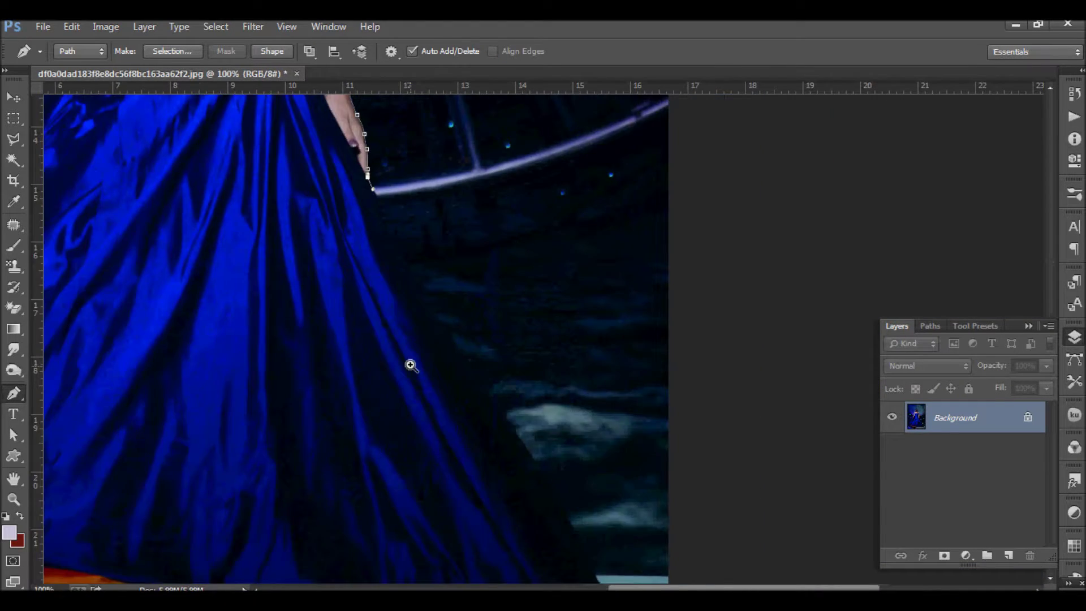
Extend the path down the gown's right edge to its lower right corner
{"action": "scroll", "coordinate": [468, 337], "scroll_direction": "up", "scroll_amount": 1}
{"action": "left_click_drag", "start_coordinate": [467, 331], "coordinate": [494, 379]}
{"action": "key", "text": "ctrl+0"}
{"action": "scroll", "coordinate": [505, 451], "scroll_direction": "up", "scroll_amount": 2}
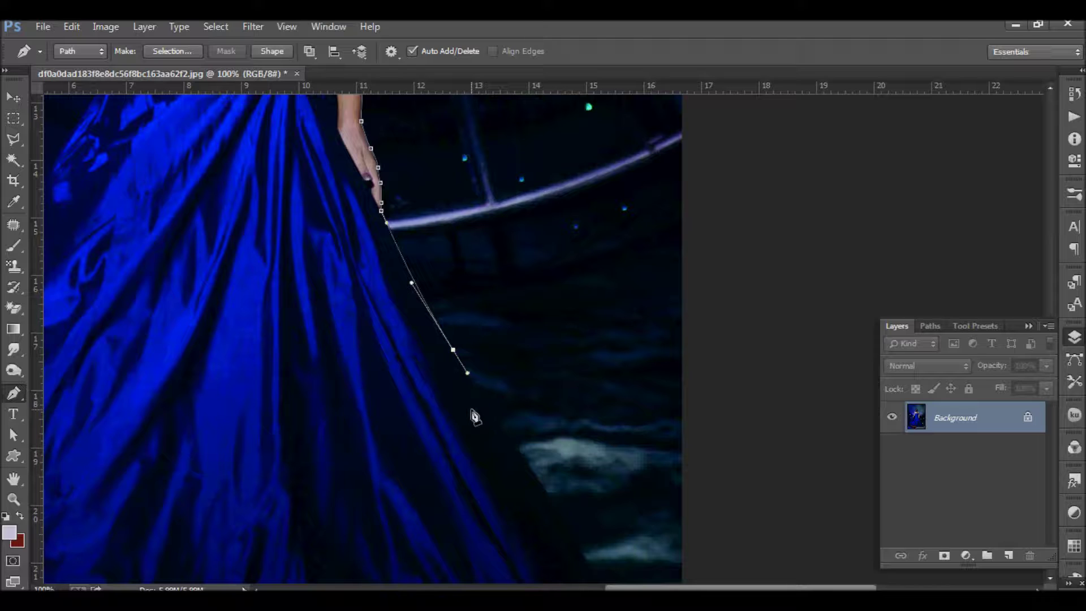
{"action": "left_click_drag", "start_coordinate": [525, 458], "coordinate": [558, 509]}
{"action": "scroll", "coordinate": [509, 380], "scroll_direction": "down", "scroll_amount": 3}
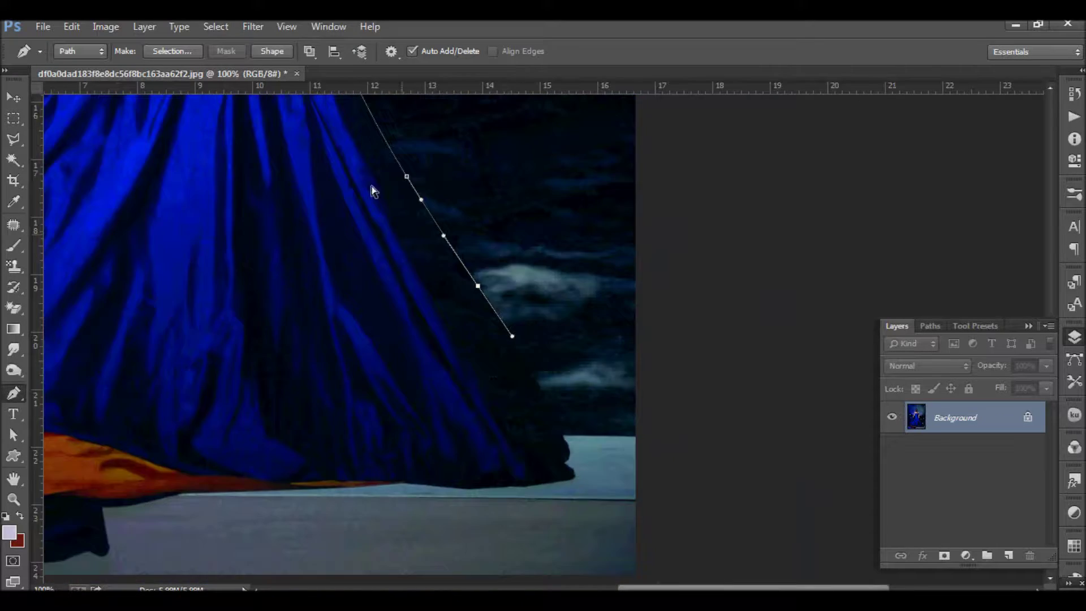
{"action": "scroll", "coordinate": [394, 145], "scroll_direction": "up", "scroll_amount": 1}
{"action": "left_click_drag", "start_coordinate": [545, 359], "coordinate": [564, 392]}
{"action": "left_click_drag", "start_coordinate": [592, 457], "coordinate": [599, 467]}
{"action": "left_click", "coordinate": [589, 500]}
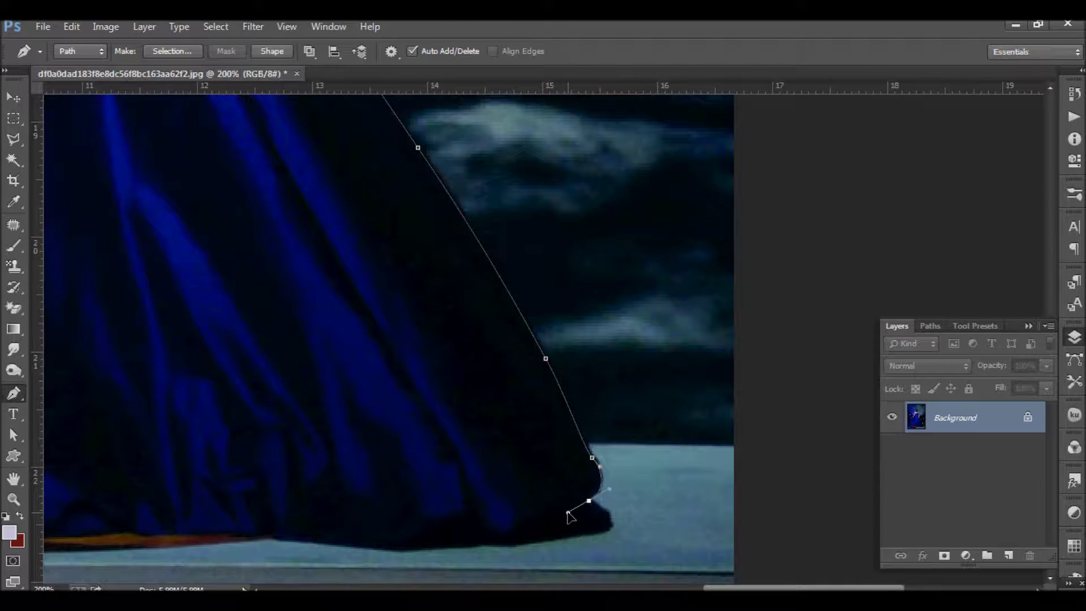
Curve the path leftward along the gown's hem
{"action": "mouse_move", "coordinate": [530, 520]}
{"action": "left_mouse_down"}
{"action": "mouse_move", "coordinate": [515, 532]}
{"action": "mouse_move", "coordinate": [464, 524]}
{"action": "mouse_move", "coordinate": [402, 558]}
{"action": "left_mouse_up"}
{"action": "scroll", "coordinate": [486, 516], "scroll_direction": "up", "scroll_amount": 1}
{"action": "mouse_move", "coordinate": [297, 556]}
{"action": "left_mouse_down"}
{"action": "mouse_move", "coordinate": [474, 425]}
{"action": "mouse_move", "coordinate": [457, 427]}
{"action": "left_mouse_up"}
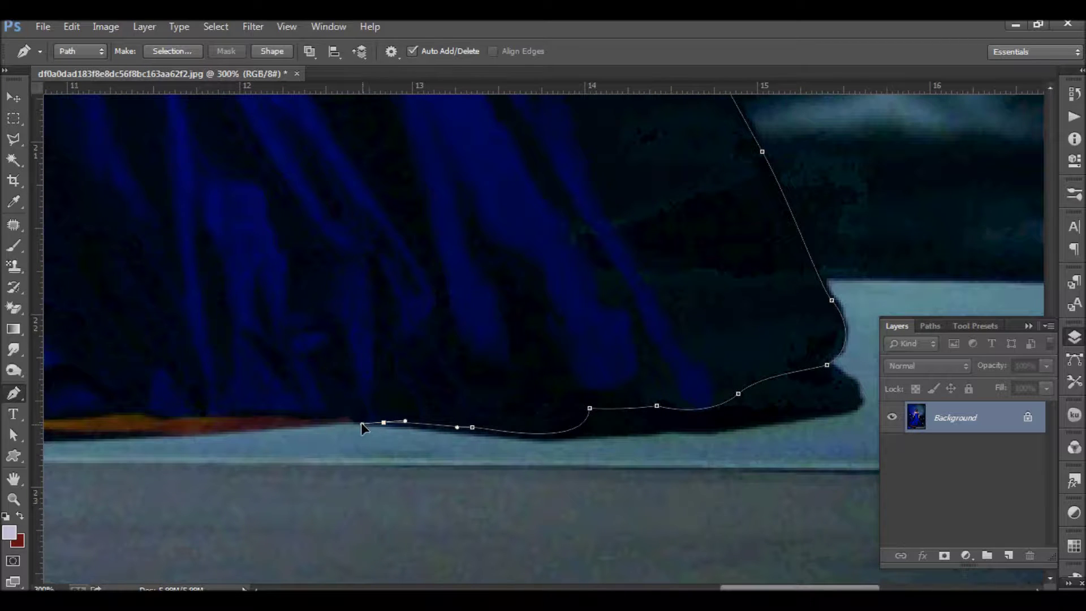
{"action": "scroll", "coordinate": [361, 422], "scroll_direction": "up", "scroll_amount": 2}
{"action": "mouse_move", "coordinate": [345, 408]}
{"action": "left_mouse_down"}
{"action": "mouse_move", "coordinate": [328, 409]}
{"action": "mouse_move", "coordinate": [666, 457]}
{"action": "mouse_move", "coordinate": [594, 445]}
{"action": "mouse_move", "coordinate": [400, 450]}
{"action": "left_mouse_up"}
{"action": "left_click", "coordinate": [690, 447]}
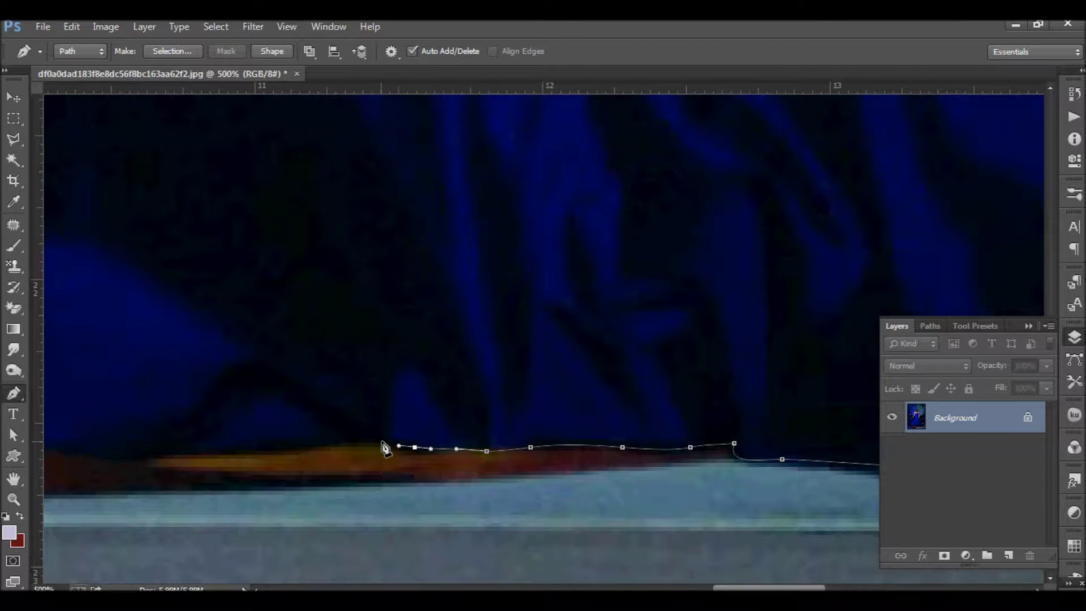
{"action": "left_click_drag", "start_coordinate": [311, 446], "coordinate": [279, 450]}
{"action": "mouse_move", "coordinate": [159, 457]}
{"action": "left_mouse_down"}
{"action": "mouse_move", "coordinate": [478, 451]}
{"action": "mouse_move", "coordinate": [431, 458]}
{"action": "left_mouse_up"}
{"action": "left_click_drag", "start_coordinate": [319, 437], "coordinate": [280, 425]}
Continue placing anchors left along the orange hem edge
{"action": "left_click_drag", "start_coordinate": [270, 378], "coordinate": [505, 414]}
{"action": "mouse_move", "coordinate": [326, 453]}
{"action": "left_mouse_down"}
{"action": "mouse_move", "coordinate": [480, 450]}
{"action": "mouse_move", "coordinate": [854, 562]}
{"action": "left_mouse_up"}
{"action": "mouse_move", "coordinate": [704, 509]}
{"action": "left_mouse_down"}
{"action": "mouse_move", "coordinate": [743, 523]}
{"action": "mouse_move", "coordinate": [608, 503]}
{"action": "left_mouse_up"}
{"action": "left_click_drag", "start_coordinate": [457, 444], "coordinate": [430, 442]}
{"action": "left_click", "coordinate": [274, 403]}
{"action": "left_click_drag", "start_coordinate": [375, 402], "coordinate": [573, 430]}
{"action": "left_click", "coordinate": [430, 422]}
{"action": "left_click_drag", "start_coordinate": [291, 407], "coordinate": [822, 414]}
Follow the orange lining's edge with curved anchors, reshaping the last curve to fit
{"action": "left_click_drag", "start_coordinate": [551, 425], "coordinate": [497, 419]}
{"action": "left_click_drag", "start_coordinate": [428, 406], "coordinate": [387, 397]}
{"action": "left_click_drag", "start_coordinate": [319, 377], "coordinate": [287, 372]}
{"action": "mouse_move", "coordinate": [174, 348]}
{"action": "left_mouse_down"}
{"action": "mouse_move", "coordinate": [436, 483]}
{"action": "mouse_move", "coordinate": [415, 460]}
{"action": "left_mouse_up"}
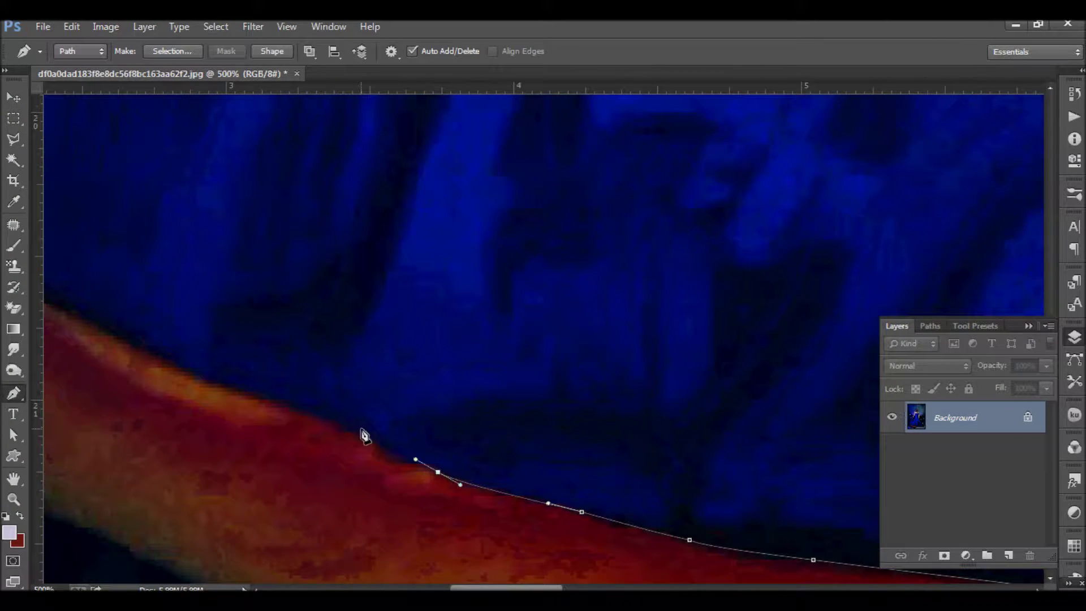
{"action": "mouse_move", "coordinate": [358, 432]}
{"action": "left_mouse_down"}
{"action": "mouse_move", "coordinate": [326, 408]}
{"action": "mouse_move", "coordinate": [691, 526]}
{"action": "left_mouse_up"}
{"action": "left_click_drag", "start_coordinate": [560, 477], "coordinate": [521, 463]}
{"action": "left_click_drag", "start_coordinate": [586, 488], "coordinate": [556, 474]}
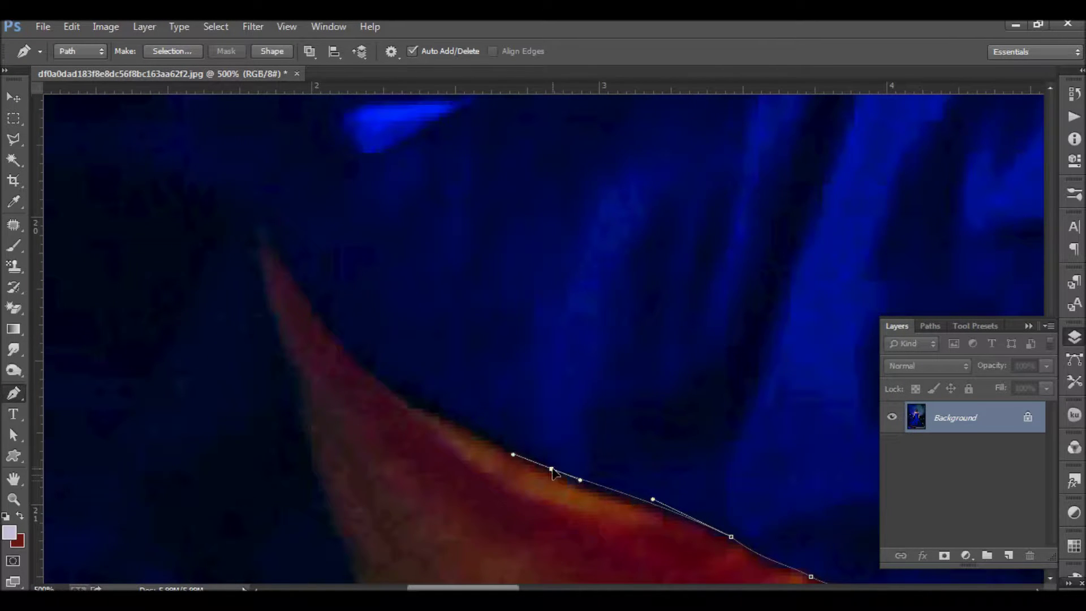
Extend the path up the gown's left edge
{"action": "scroll", "coordinate": [589, 496], "scroll_direction": "down", "scroll_amount": 2}
{"action": "scroll", "coordinate": [498, 407], "scroll_direction": "down", "scroll_amount": 2}
{"action": "scroll", "coordinate": [512, 368], "scroll_direction": "down", "scroll_amount": 2}
{"action": "scroll", "coordinate": [517, 347], "scroll_direction": "up", "scroll_amount": 2}
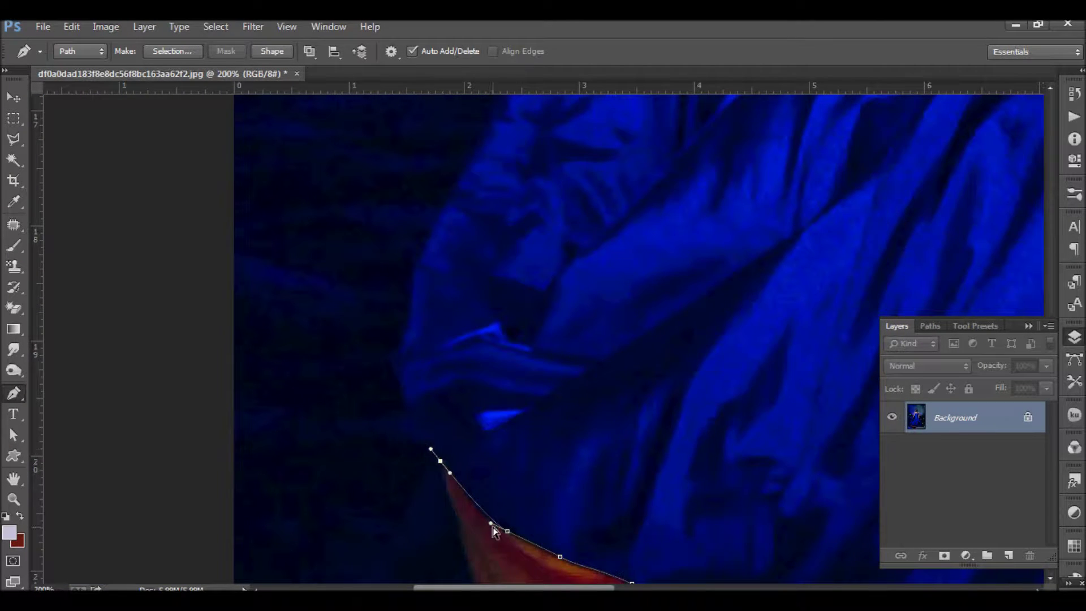
{"action": "left_click_drag", "start_coordinate": [387, 338], "coordinate": [428, 386]}
{"action": "left_click_drag", "start_coordinate": [425, 433], "coordinate": [437, 414]}
{"action": "left_click_drag", "start_coordinate": [451, 355], "coordinate": [450, 336]}
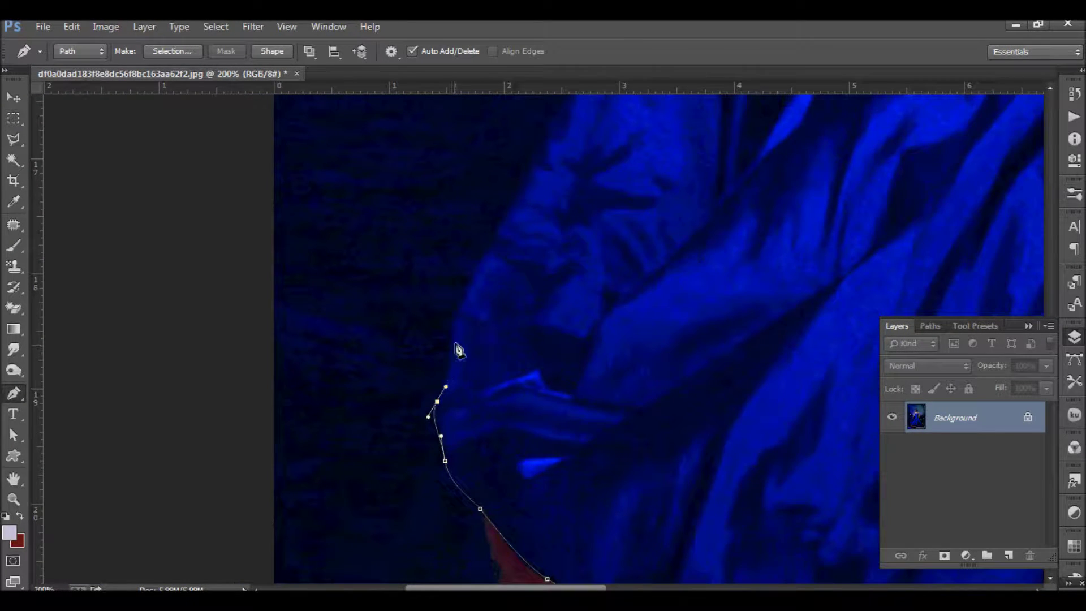
{"action": "scroll", "coordinate": [474, 308], "scroll_direction": "up", "scroll_amount": 2}
Add curved anchors further up the gown's fabric edge
{"action": "mouse_move", "coordinate": [446, 322]}
{"action": "left_mouse_down"}
{"action": "mouse_move", "coordinate": [413, 443]}
{"action": "mouse_move", "coordinate": [484, 298]}
{"action": "mouse_move", "coordinate": [327, 413]}
{"action": "mouse_move", "coordinate": [339, 371]}
{"action": "left_mouse_up"}
{"action": "left_click_drag", "start_coordinate": [361, 290], "coordinate": [373, 272]}
{"action": "left_click", "coordinate": [404, 251]}
{"action": "left_click_drag", "start_coordinate": [426, 238], "coordinate": [286, 453]}
{"action": "left_click_drag", "start_coordinate": [281, 394], "coordinate": [299, 371]}
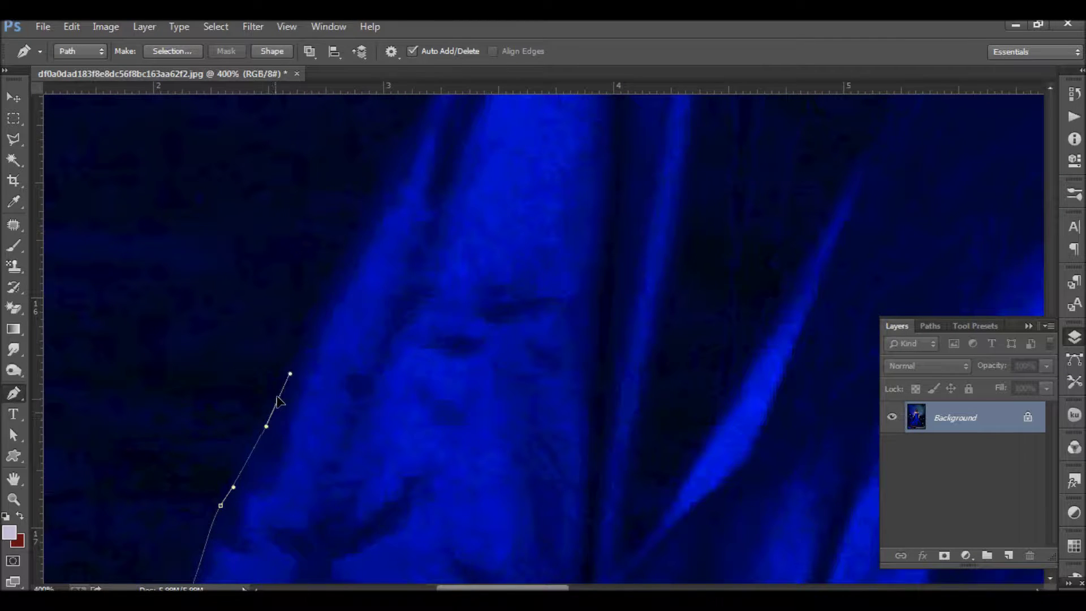
{"action": "mouse_move", "coordinate": [360, 262]}
{"action": "left_mouse_down"}
{"action": "mouse_move", "coordinate": [378, 230]}
{"action": "mouse_move", "coordinate": [276, 385]}
{"action": "mouse_move", "coordinate": [368, 194]}
{"action": "mouse_move", "coordinate": [273, 495]}
{"action": "left_mouse_up"}
{"action": "left_click_drag", "start_coordinate": [355, 336], "coordinate": [380, 293]}
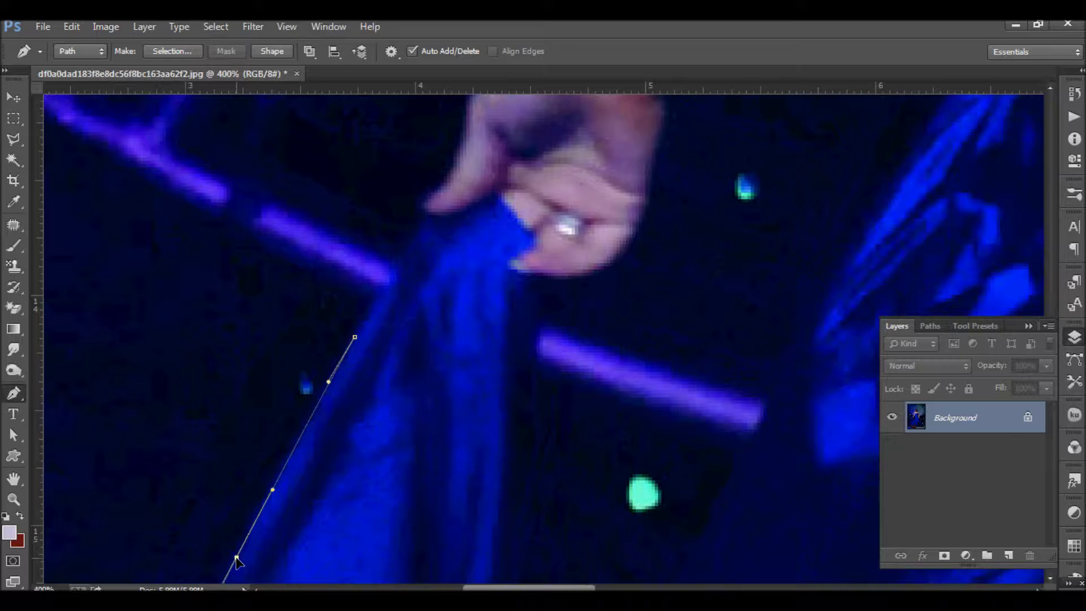
{"action": "left_click_drag", "start_coordinate": [254, 498], "coordinate": [370, 241]}
{"action": "left_click_drag", "start_coordinate": [465, 100], "coordinate": [322, 373]}
Trace where the fabric meets the hand and along the finger edges
{"action": "left_click", "coordinate": [374, 291]}
{"action": "left_click_drag", "start_coordinate": [373, 291], "coordinate": [339, 401]}
{"action": "left_click", "coordinate": [367, 342]}
{"action": "left_click", "coordinate": [383, 307]}
{"action": "left_click_drag", "start_coordinate": [405, 252], "coordinate": [405, 226]}
{"action": "key", "text": "ctrl+minus"}
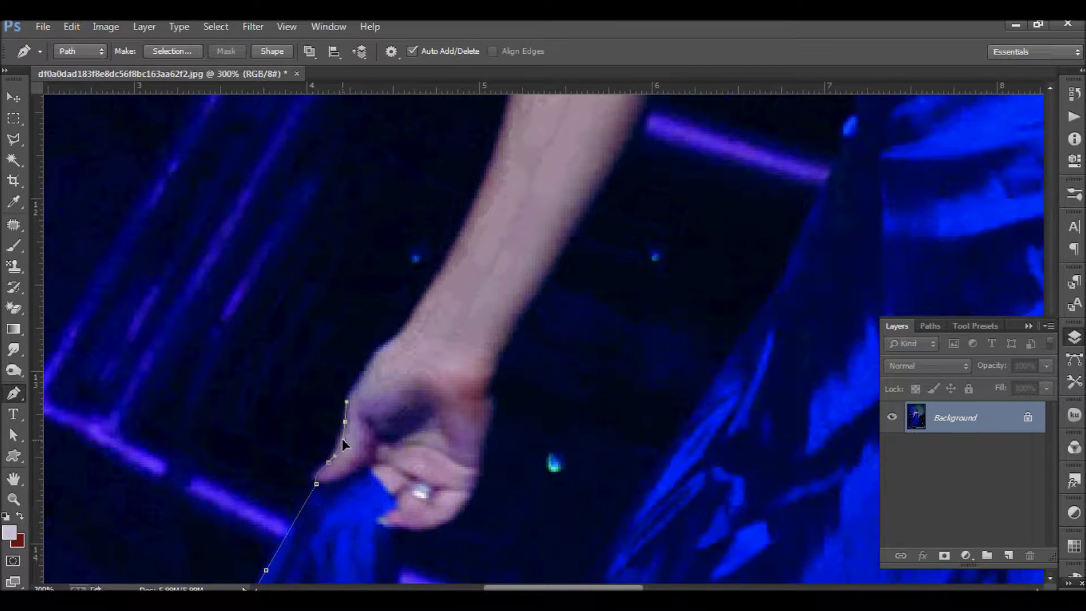
{"action": "left_click_drag", "start_coordinate": [357, 381], "coordinate": [366, 367]}
{"action": "scroll", "coordinate": [351, 412], "scroll_direction": "up", "scroll_amount": 1}
{"action": "left_click", "coordinate": [335, 450]}
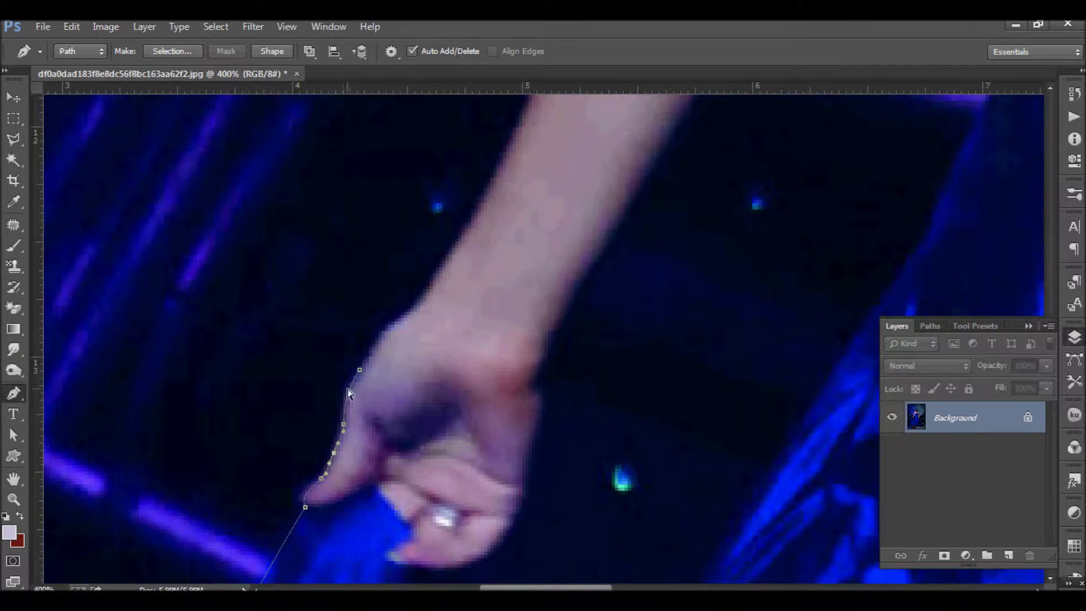
Extend anchors from the wrist up the arm's edge toward the upper arm
{"action": "left_click_drag", "start_coordinate": [352, 386], "coordinate": [263, 528]}
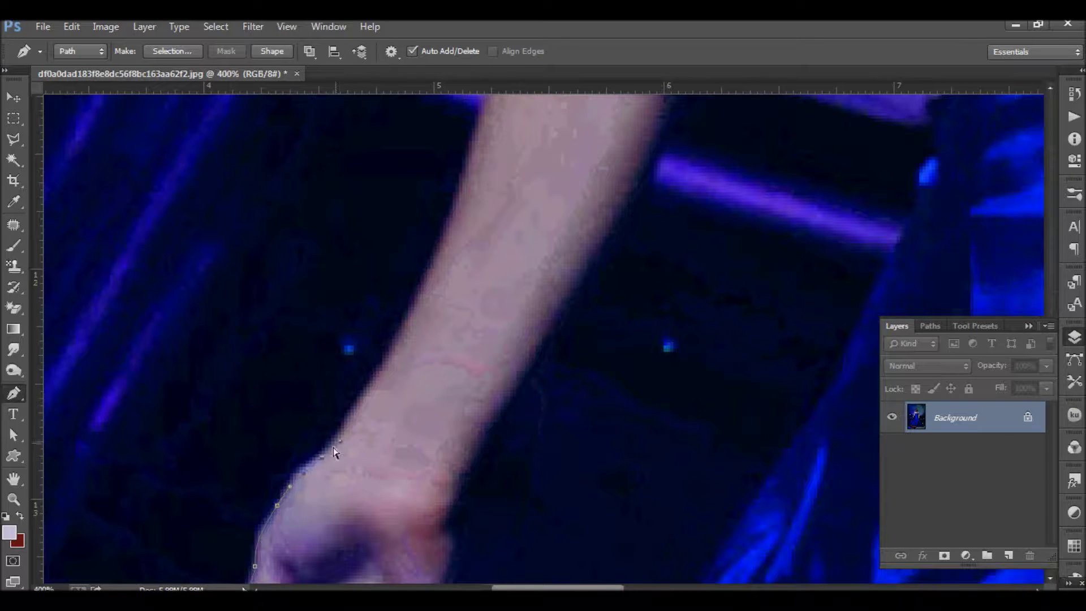
{"action": "left_click_drag", "start_coordinate": [389, 356], "coordinate": [411, 313]}
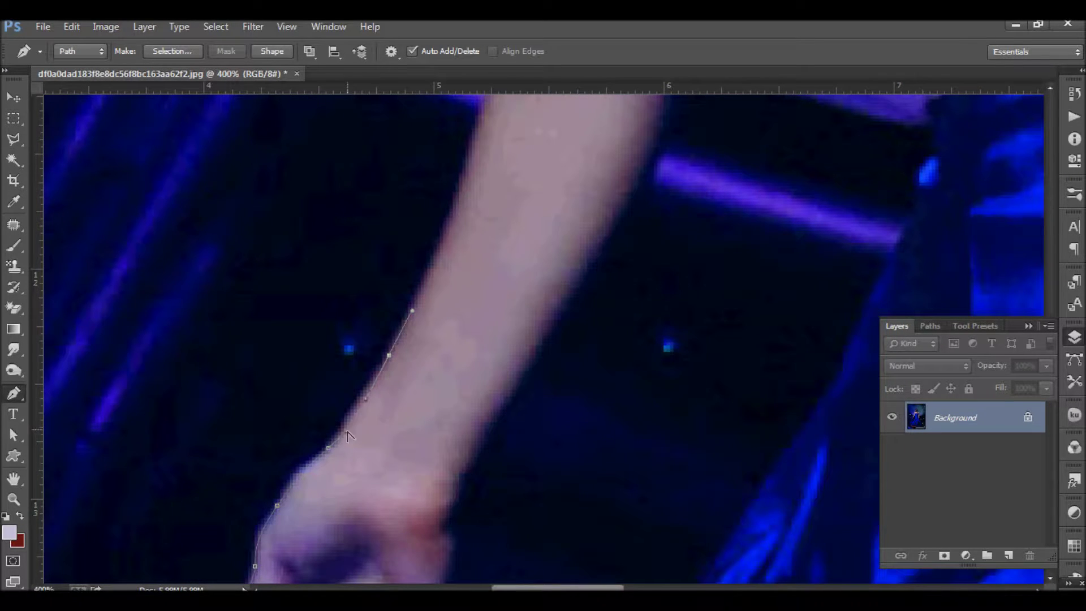
{"action": "scroll", "coordinate": [373, 394], "scroll_direction": "up", "scroll_amount": 5}
{"action": "left_click", "coordinate": [332, 560]}
{"action": "left_click", "coordinate": [349, 511]}
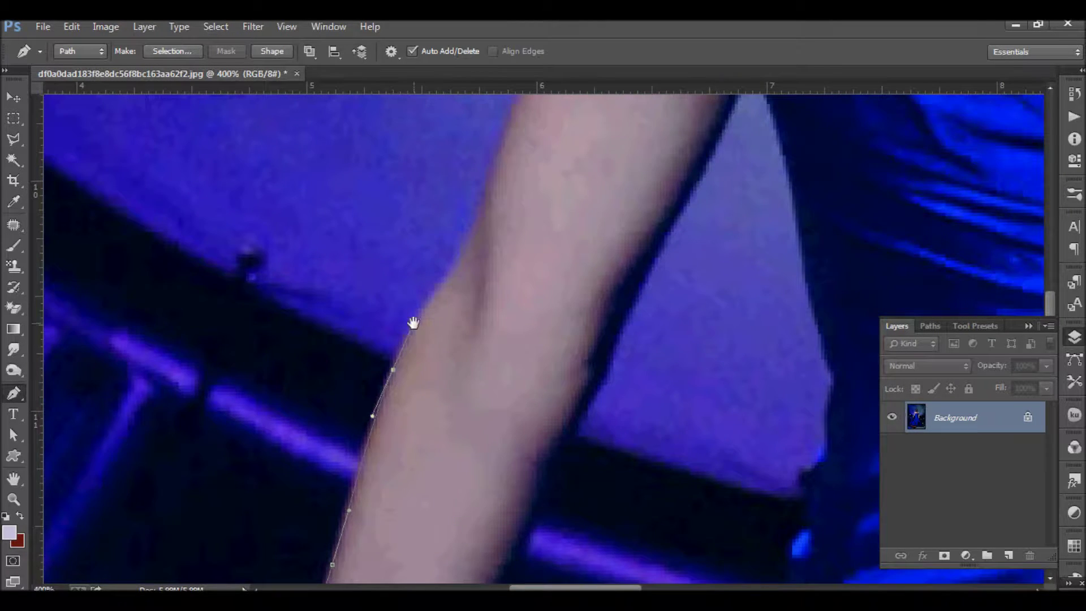
{"action": "left_click", "coordinate": [413, 326]}
{"action": "left_click_drag", "start_coordinate": [390, 377], "coordinate": [289, 540]}
{"action": "left_click_drag", "start_coordinate": [329, 468], "coordinate": [281, 555]}
{"action": "left_click", "coordinate": [297, 534]}
{"action": "left_click", "coordinate": [312, 507]}
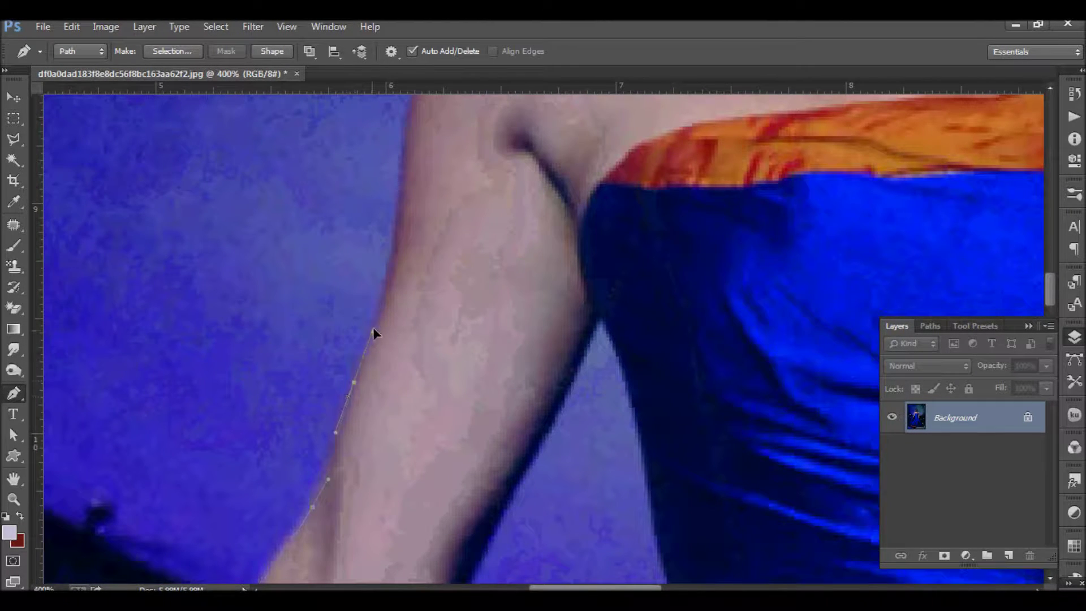
Place a smooth anchor at the shoulder and reshape the curves around it
{"action": "left_click_drag", "start_coordinate": [360, 369], "coordinate": [309, 511]}
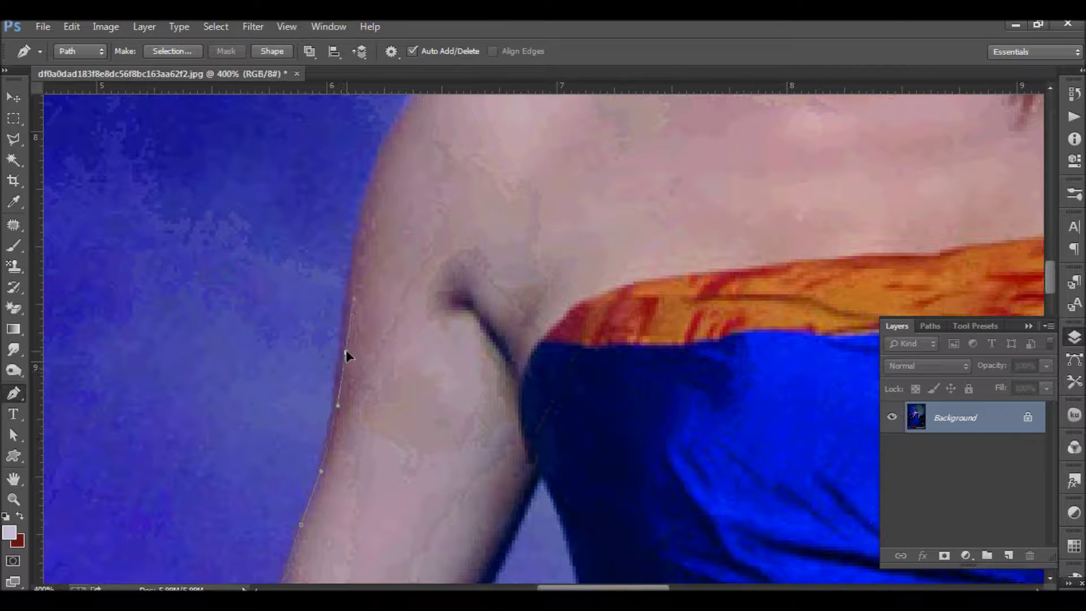
{"action": "left_click_drag", "start_coordinate": [412, 255], "coordinate": [354, 436]}
{"action": "left_click_drag", "start_coordinate": [364, 254], "coordinate": [391, 226]}
{"action": "mouse_move", "coordinate": [295, 473]}
{"action": "left_mouse_down"}
{"action": "mouse_move", "coordinate": [292, 372]}
{"action": "mouse_move", "coordinate": [330, 296]}
{"action": "left_mouse_up"}
{"action": "left_click_drag", "start_coordinate": [319, 509], "coordinate": [299, 580]}
{"action": "left_click_drag", "start_coordinate": [334, 312], "coordinate": [216, 553]}
{"action": "left_click_drag", "start_coordinate": [405, 368], "coordinate": [398, 364]}
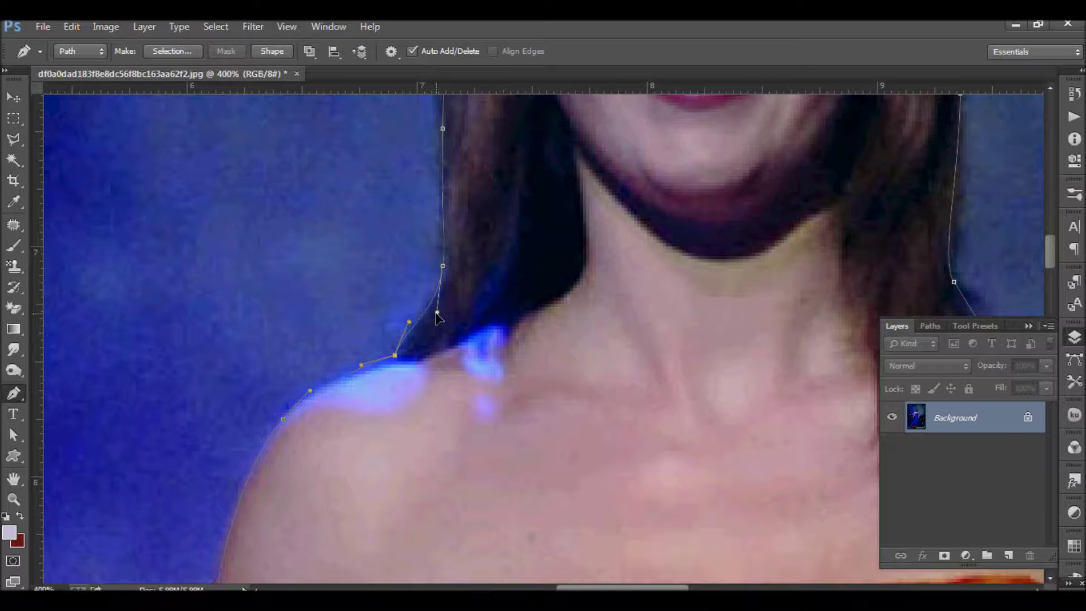
{"action": "key", "text": "ctrl+minus"}
{"action": "key", "text": "ctrl+minus"}
{"action": "key", "text": "ctrl+minus"}
Add anchors at the hem's left end and adjust curves to straighten the left hem edge
{"action": "scroll", "coordinate": [448, 517], "scroll_direction": "up", "scroll_amount": 2}
{"action": "scroll", "coordinate": [395, 349], "scroll_direction": "up", "scroll_amount": 1}
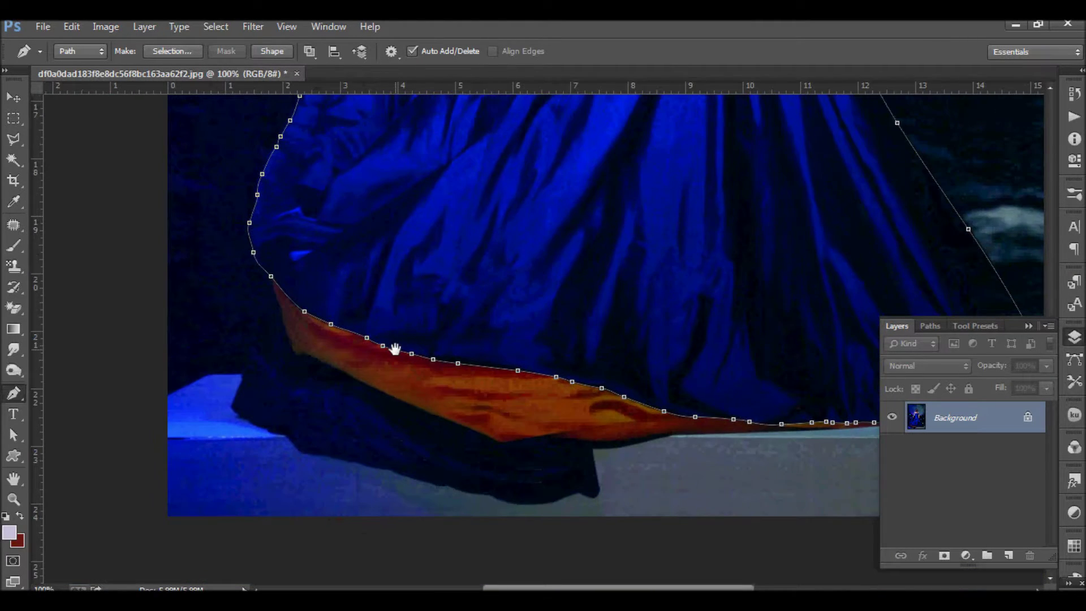
{"action": "scroll", "coordinate": [291, 355], "scroll_direction": "up", "scroll_amount": 2}
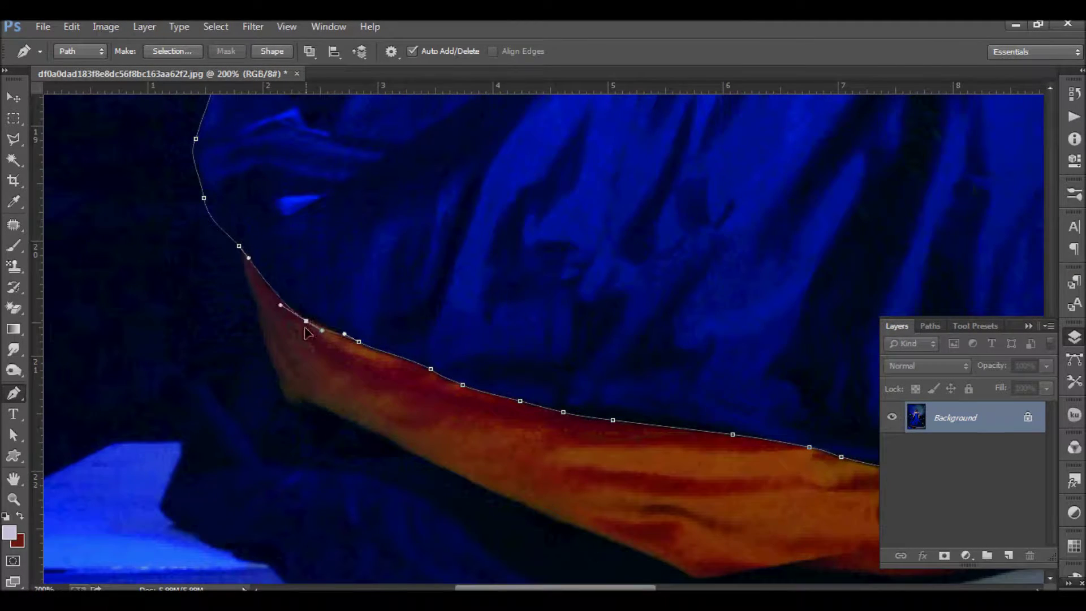
{"action": "mouse_move", "coordinate": [293, 310]}
{"action": "left_mouse_down"}
{"action": "mouse_move", "coordinate": [146, 482]}
{"action": "mouse_move", "coordinate": [167, 453]}
{"action": "left_mouse_up"}
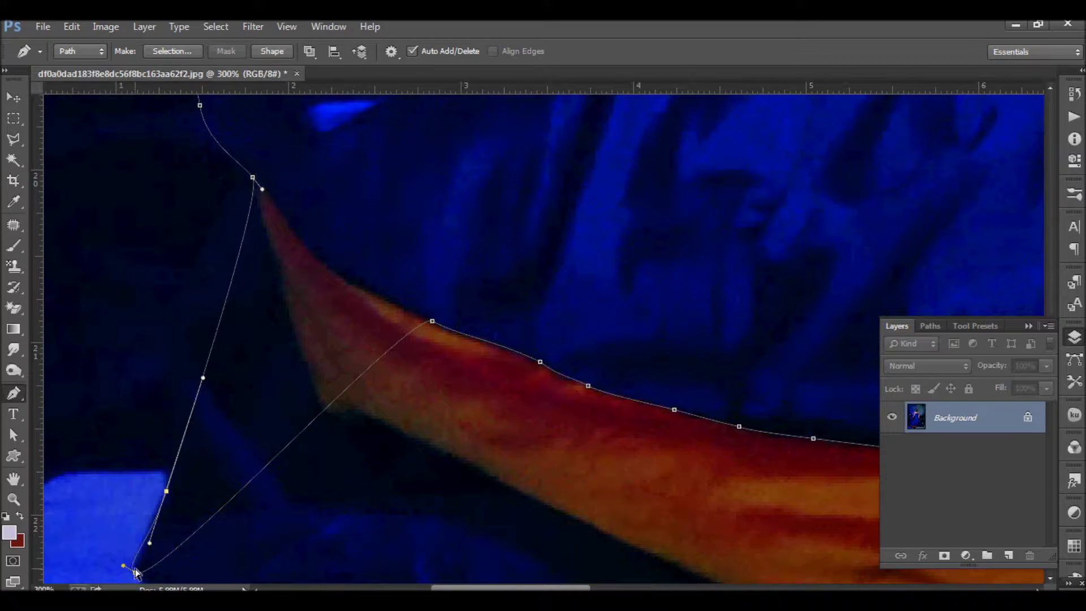
{"action": "left_click", "coordinate": [199, 388]}
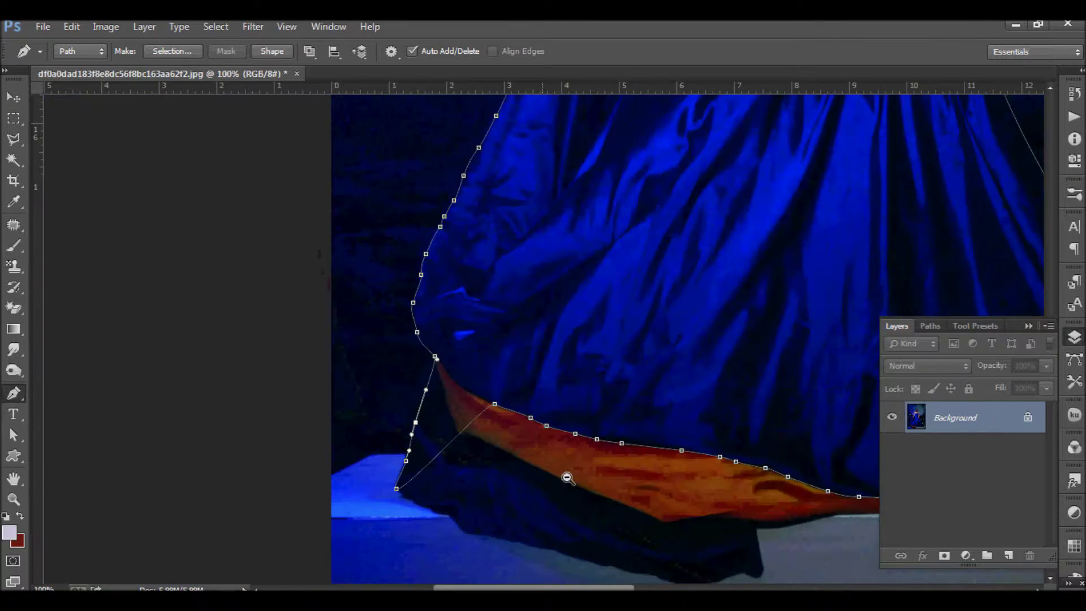
{"action": "scroll", "coordinate": [377, 431], "scroll_direction": "down", "scroll_amount": 2}
{"action": "left_click_drag", "start_coordinate": [197, 341], "coordinate": [211, 364]}
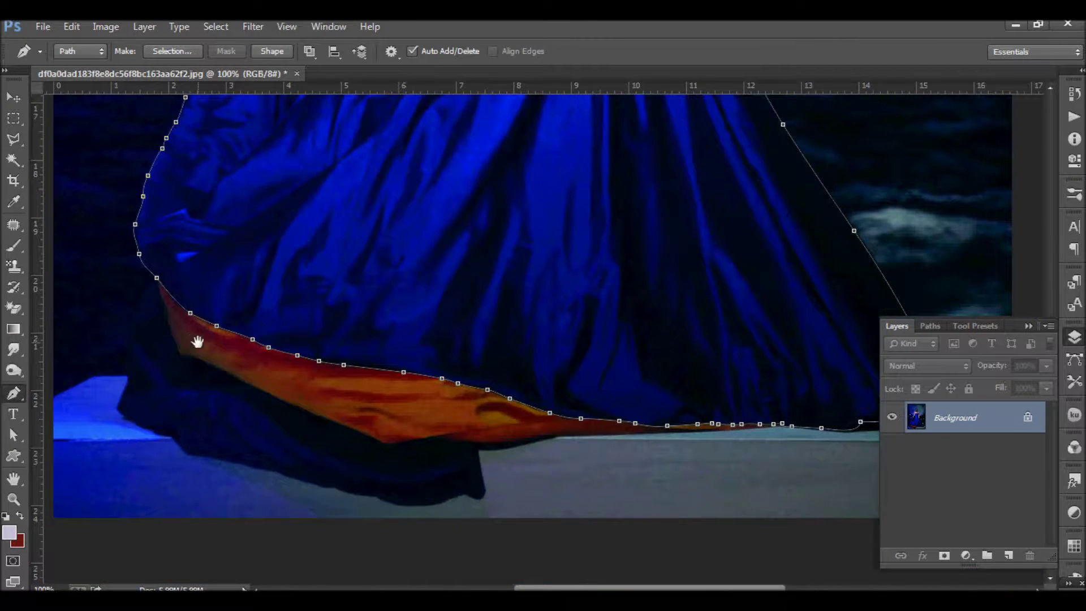
{"action": "left_click_drag", "start_coordinate": [217, 327], "coordinate": [388, 447]}
{"action": "left_click_drag", "start_coordinate": [125, 385], "coordinate": [138, 351]}
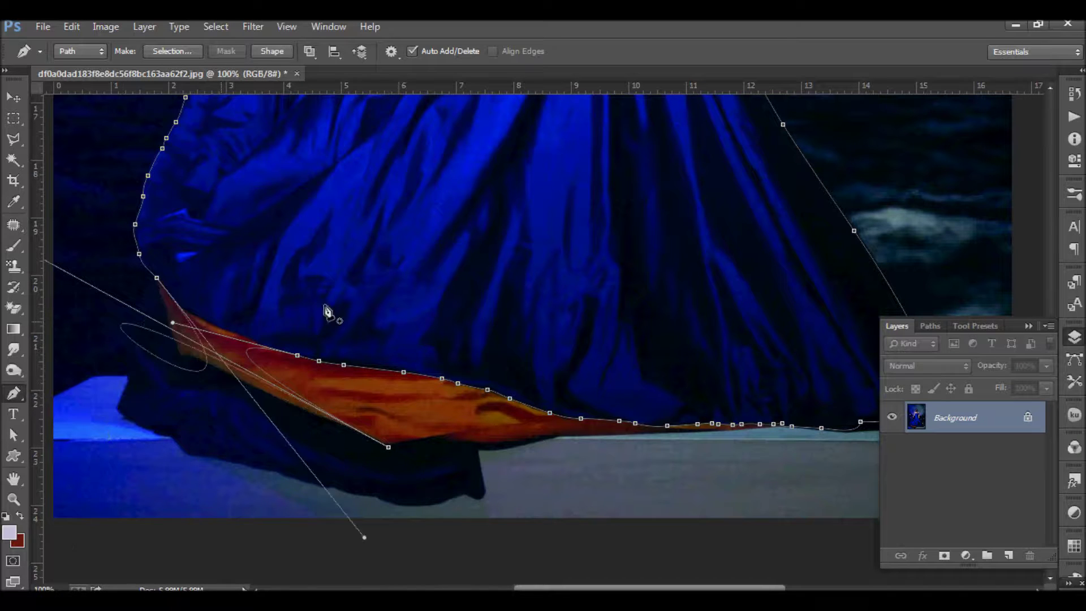
Add anchors along the lining's lower edge and bend the lower segment to follow it
{"action": "scroll", "coordinate": [170, 315], "scroll_direction": "up", "scroll_amount": 3}
{"action": "scroll", "coordinate": [133, 291], "scroll_direction": "down", "scroll_amount": 3}
{"action": "left_click_drag", "start_coordinate": [133, 291], "coordinate": [370, 407]}
{"action": "mouse_move", "coordinate": [99, 265]}
{"action": "left_mouse_down"}
{"action": "mouse_move", "coordinate": [532, 509]}
{"action": "mouse_move", "coordinate": [311, 314]}
{"action": "left_mouse_up"}
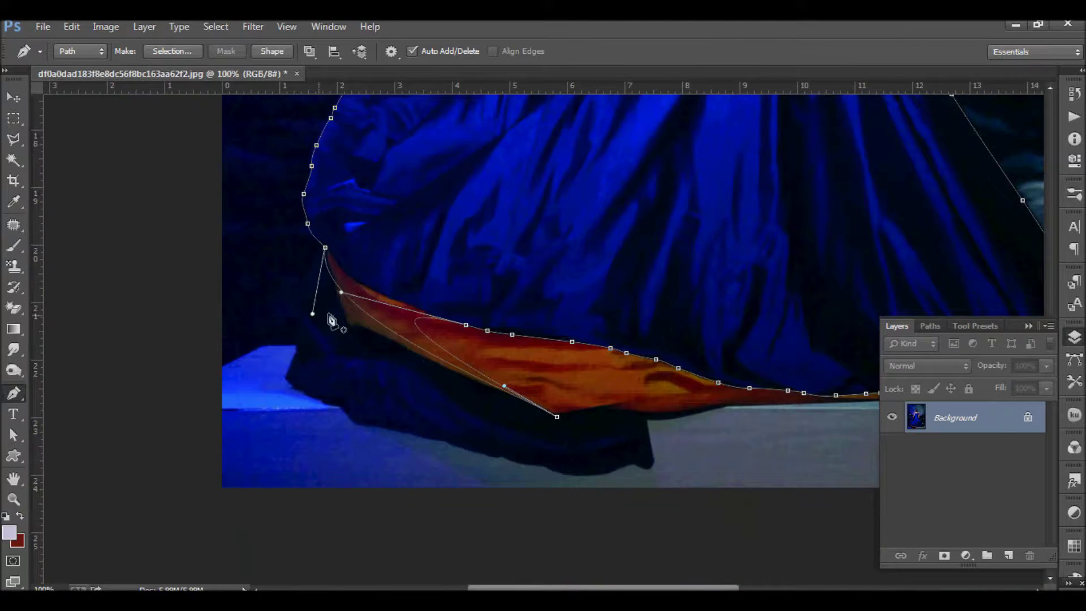
{"action": "scroll", "coordinate": [345, 297], "scroll_direction": "up", "scroll_amount": 2}
{"action": "mouse_move", "coordinate": [370, 391]}
{"action": "left_mouse_down"}
{"action": "mouse_move", "coordinate": [306, 336]}
{"action": "mouse_move", "coordinate": [349, 366]}
{"action": "left_mouse_up"}
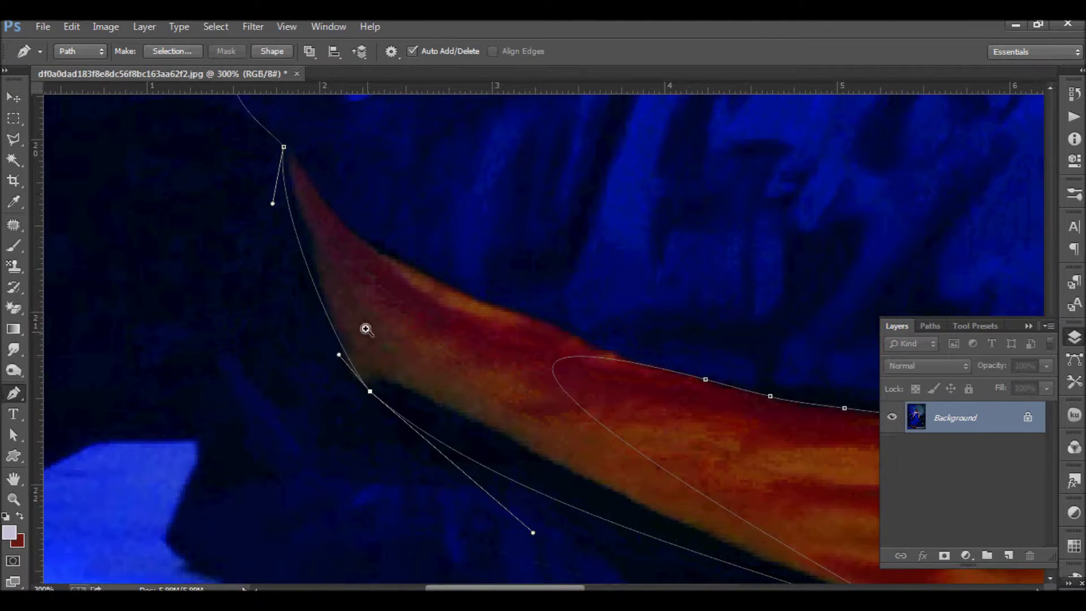
{"action": "left_click_drag", "start_coordinate": [364, 324], "coordinate": [476, 480]}
{"action": "left_click", "coordinate": [423, 399]}
{"action": "left_click_drag", "start_coordinate": [476, 528], "coordinate": [453, 526]}
{"action": "left_click", "coordinate": [478, 478]}
{"action": "mouse_move", "coordinate": [312, 433]}
{"action": "left_mouse_down"}
{"action": "mouse_move", "coordinate": [368, 509]}
{"action": "mouse_move", "coordinate": [364, 460]}
{"action": "mouse_move", "coordinate": [386, 465]}
{"action": "left_mouse_up"}
{"action": "left_click_drag", "start_coordinate": [652, 447], "coordinate": [311, 287]}
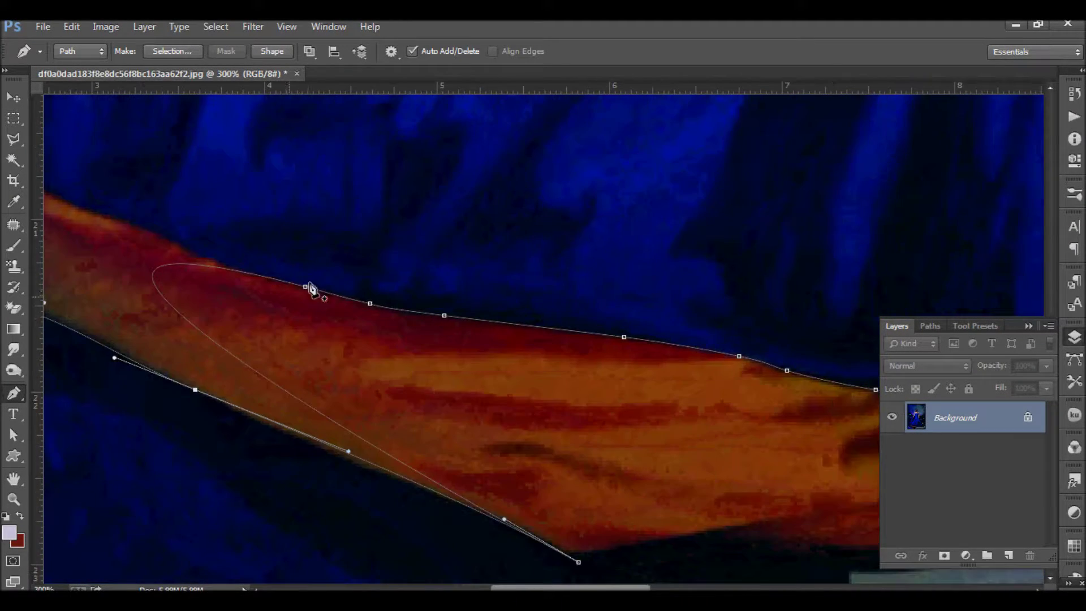
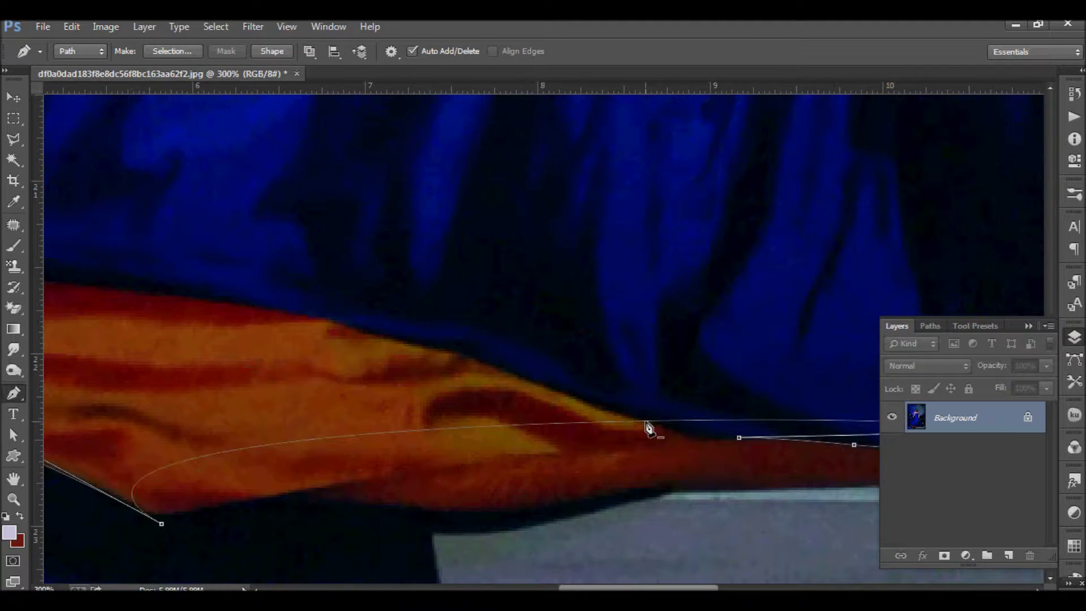
Reposition the hem anchors and reshape the curve so the path follows the gown's bottom edge
{"action": "scroll", "coordinate": [568, 453], "scroll_direction": "down", "scroll_amount": 2}
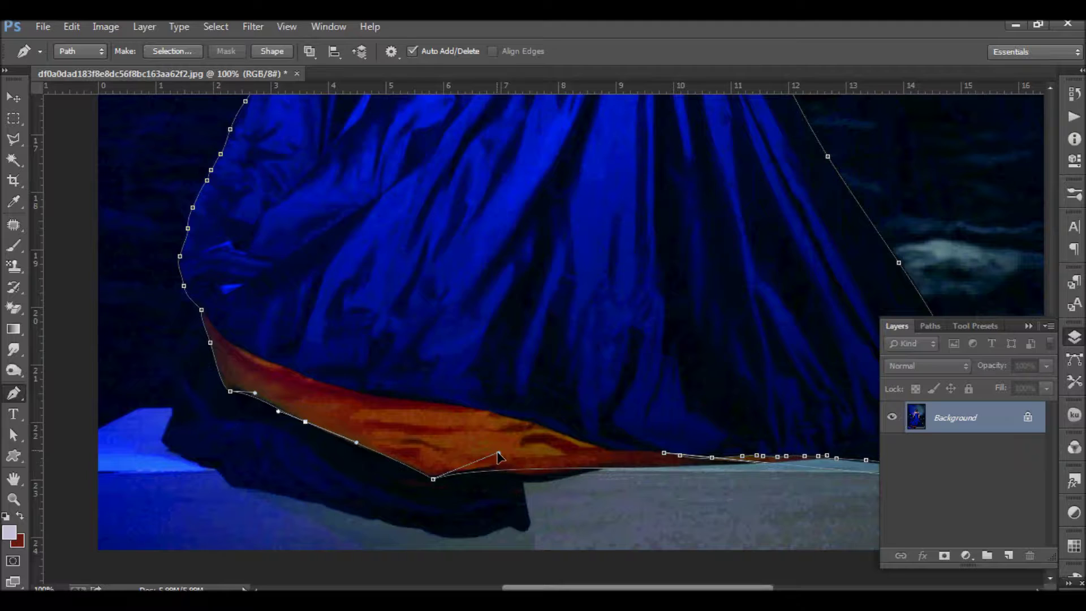
{"action": "scroll", "coordinate": [543, 474], "scroll_direction": "up", "scroll_amount": 1}
{"action": "mouse_move", "coordinate": [538, 468]}
{"action": "left_mouse_down"}
{"action": "mouse_move", "coordinate": [521, 496]}
{"action": "mouse_move", "coordinate": [556, 480]}
{"action": "left_mouse_up"}
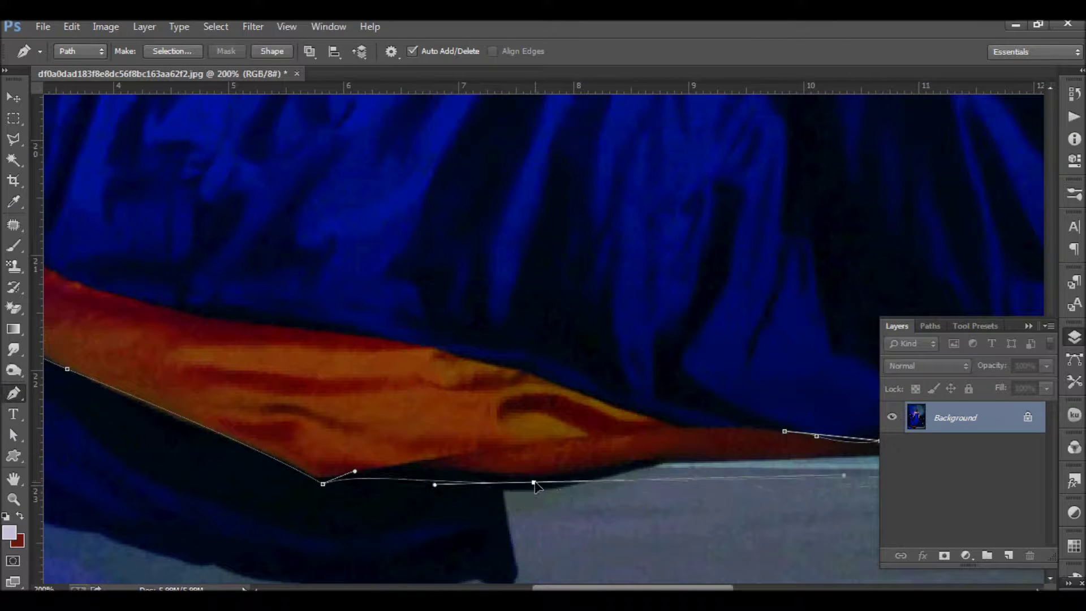
{"action": "left_click", "coordinate": [317, 483], "text": "ctrl"}
{"action": "left_click_drag", "start_coordinate": [317, 482], "coordinate": [442, 478]}
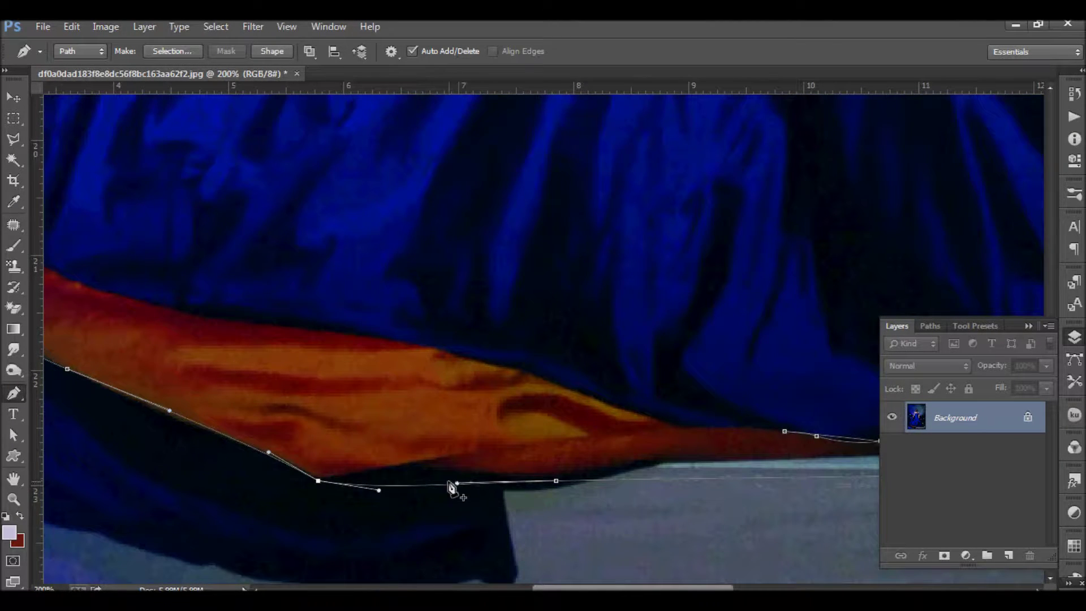
{"action": "left_click_drag", "start_coordinate": [573, 475], "coordinate": [198, 491]}
{"action": "left_click_drag", "start_coordinate": [458, 493], "coordinate": [293, 478]}
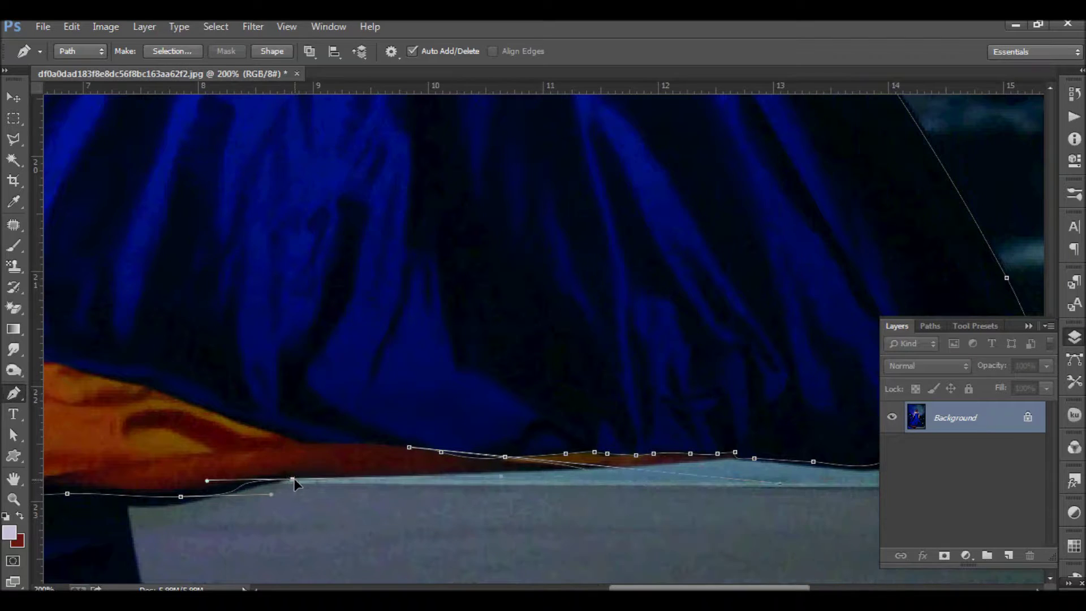
{"action": "left_click", "coordinate": [180, 497], "text": "ctrl"}
{"action": "left_click_drag", "start_coordinate": [176, 499], "coordinate": [226, 491]}
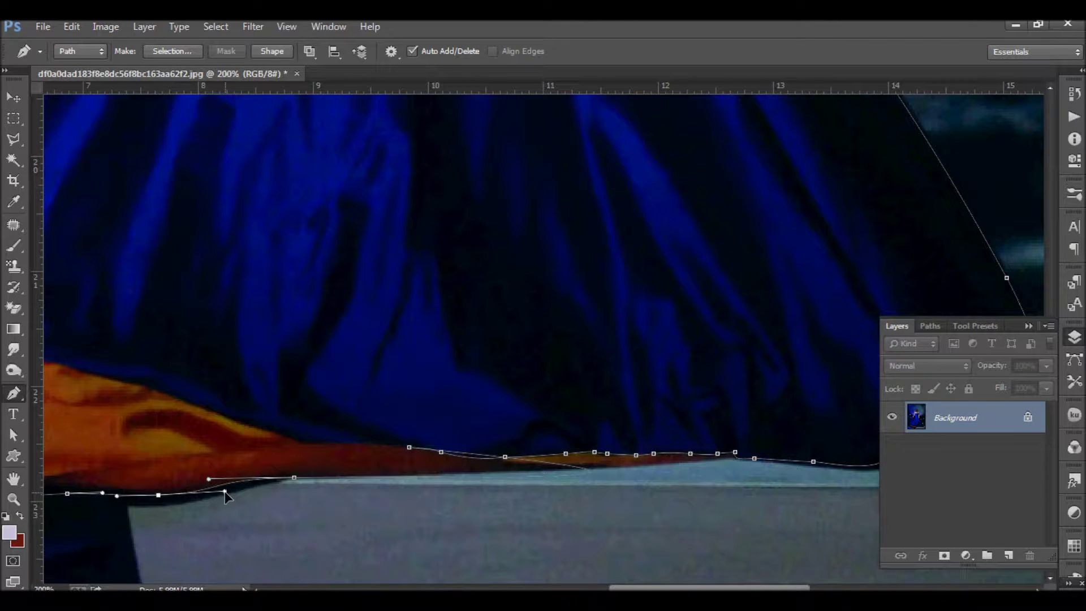
Delete the seven surplus anchor points along the hem path
{"action": "left_click", "coordinate": [409, 447]}
{"action": "left_click", "coordinate": [441, 452]}
{"action": "left_click", "coordinate": [505, 456]}
{"action": "left_click", "coordinate": [566, 454]}
{"action": "left_click", "coordinate": [607, 453]}
{"action": "left_click", "coordinate": [653, 454]}
{"action": "left_click", "coordinate": [690, 453]}
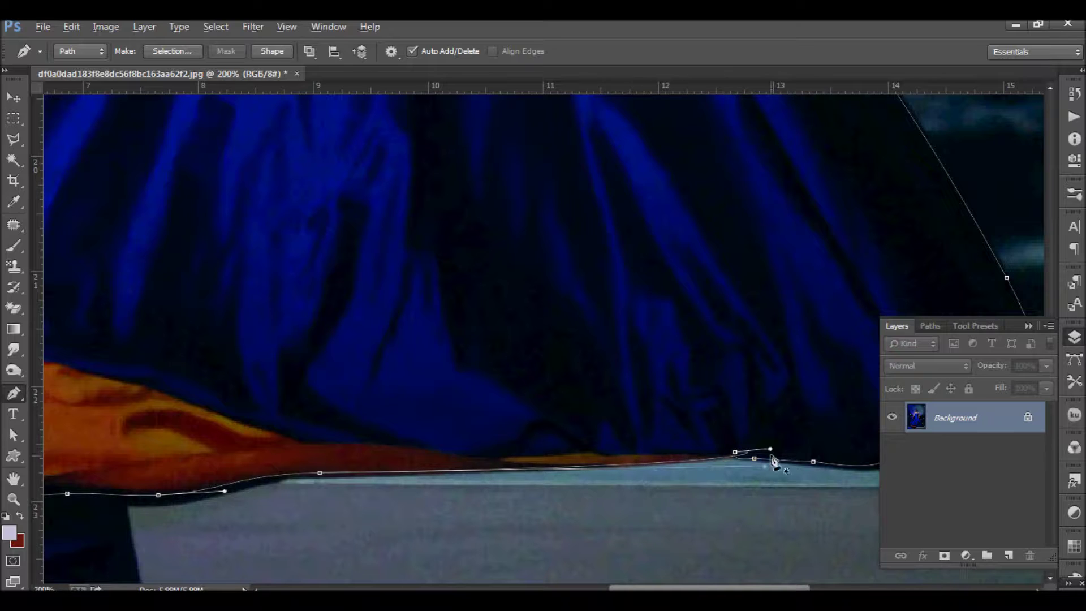
Add three anchors on the straight hem segment to bend it to the edge, then view the whole image
{"action": "left_click_drag", "start_coordinate": [655, 469], "coordinate": [646, 458]}
{"action": "left_click", "coordinate": [502, 465]}
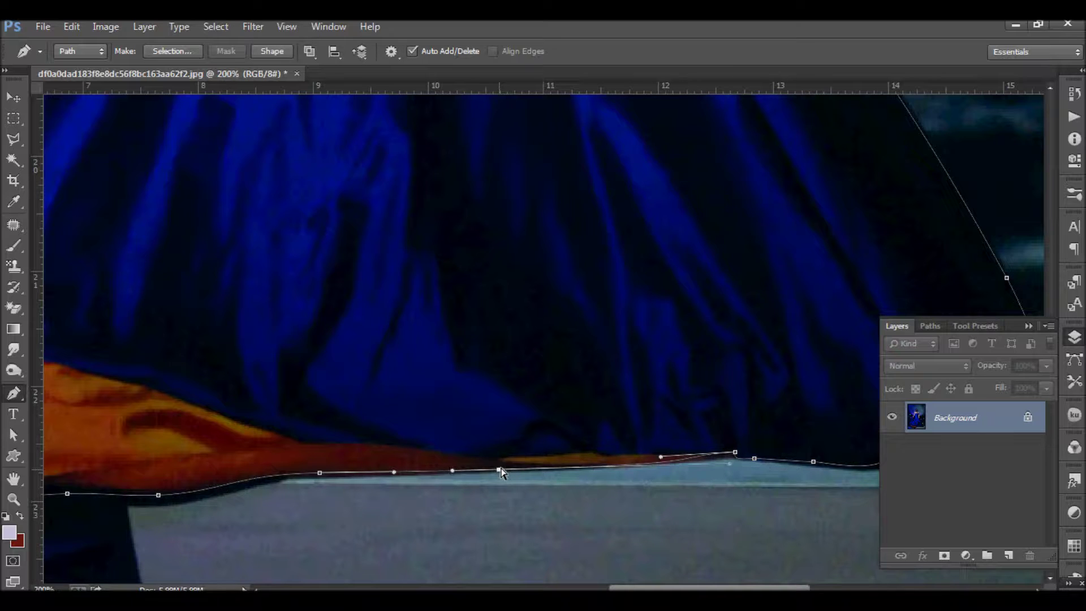
{"action": "left_click", "coordinate": [573, 465]}
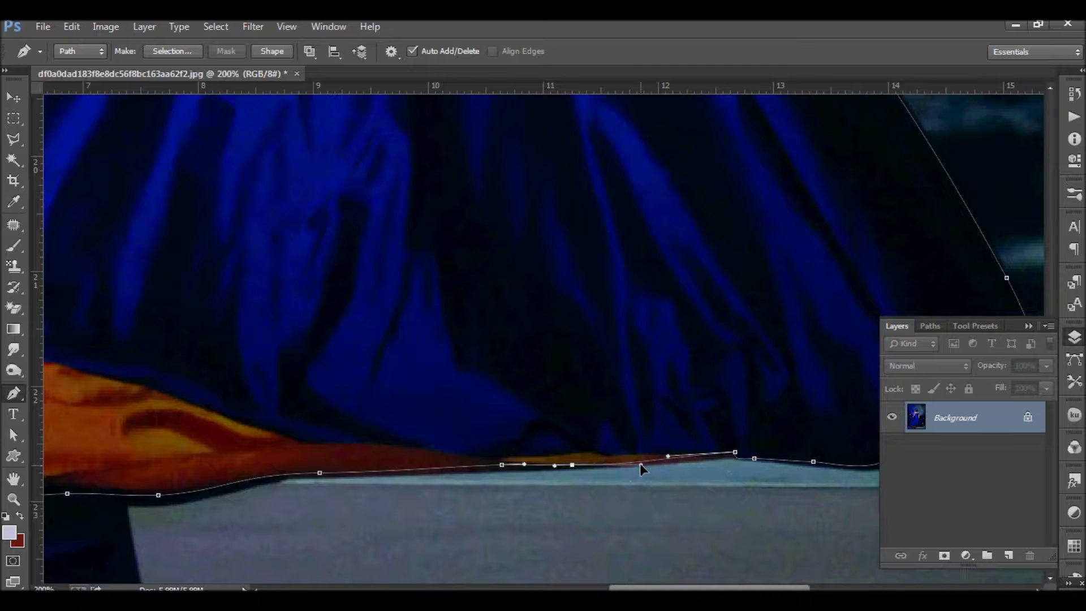
{"action": "left_click_drag", "start_coordinate": [688, 458], "coordinate": [336, 498]}
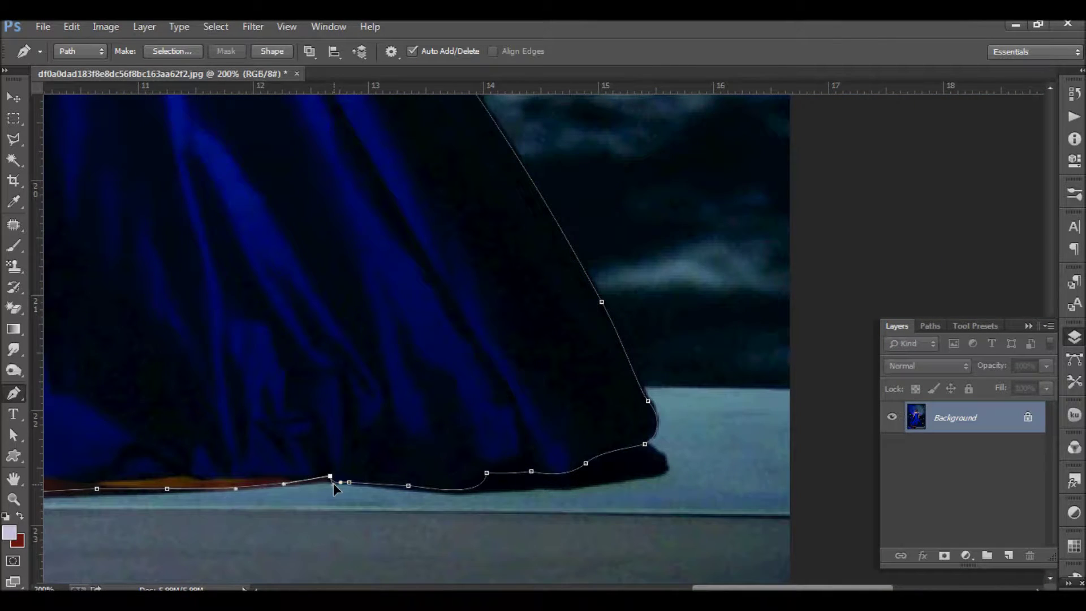
{"action": "left_click", "coordinate": [456, 439], "text": "alt"}
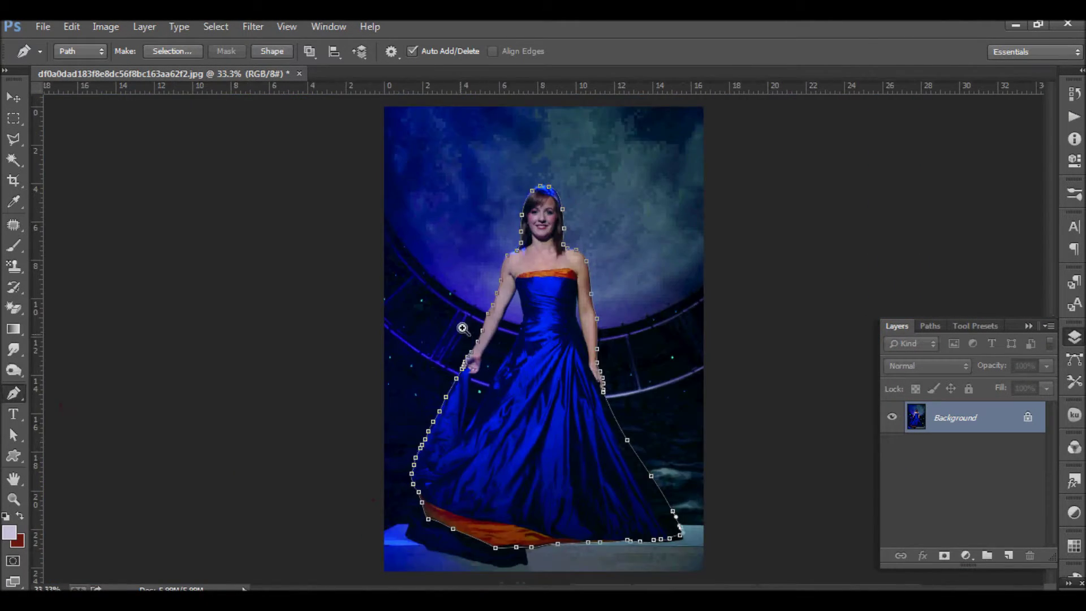
Trace curved anchors down the bodice edge and along the dress edge
{"action": "left_click", "coordinate": [501, 246]}
{"action": "left_click_drag", "start_coordinate": [415, 286], "coordinate": [461, 223]}
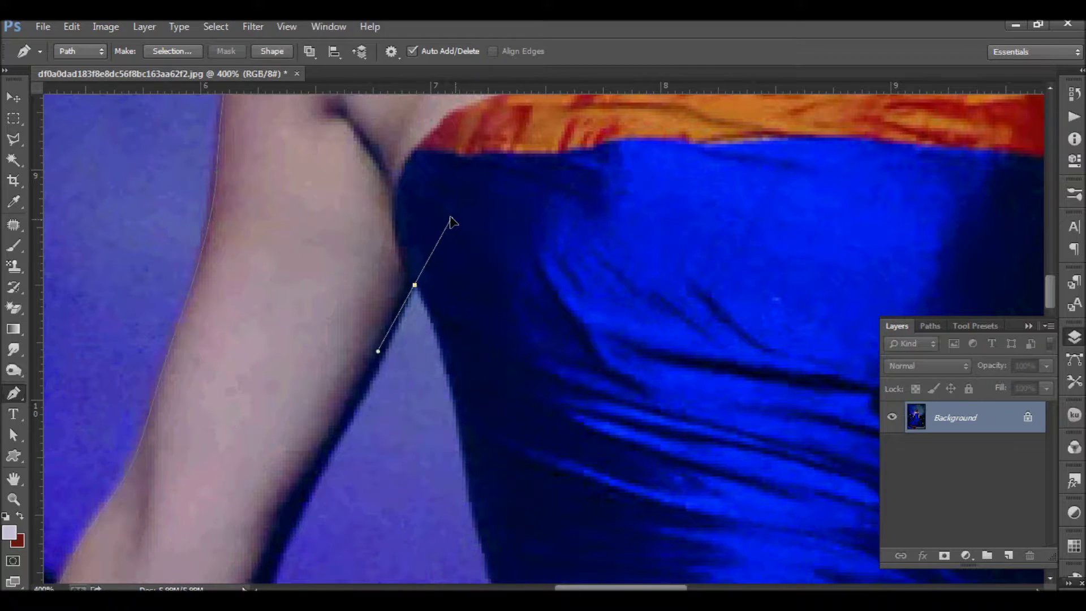
{"action": "left_click_drag", "start_coordinate": [460, 417], "coordinate": [465, 459]}
{"action": "mouse_move", "coordinate": [483, 519]}
{"action": "left_mouse_down"}
{"action": "mouse_move", "coordinate": [382, 244]}
{"action": "mouse_move", "coordinate": [397, 332]}
{"action": "left_mouse_up"}
{"action": "mouse_move", "coordinate": [391, 398]}
{"action": "left_mouse_down"}
{"action": "mouse_move", "coordinate": [365, 472]}
{"action": "mouse_move", "coordinate": [385, 337]}
{"action": "mouse_move", "coordinate": [372, 352]}
{"action": "left_mouse_up"}
{"action": "mouse_move", "coordinate": [366, 392]}
{"action": "left_mouse_down"}
{"action": "mouse_move", "coordinate": [360, 407]}
{"action": "mouse_move", "coordinate": [436, 232]}
{"action": "left_mouse_up"}
{"action": "mouse_move", "coordinate": [414, 280]}
{"action": "left_mouse_down"}
{"action": "mouse_move", "coordinate": [406, 322]}
{"action": "mouse_move", "coordinate": [379, 356]}
{"action": "left_mouse_up"}
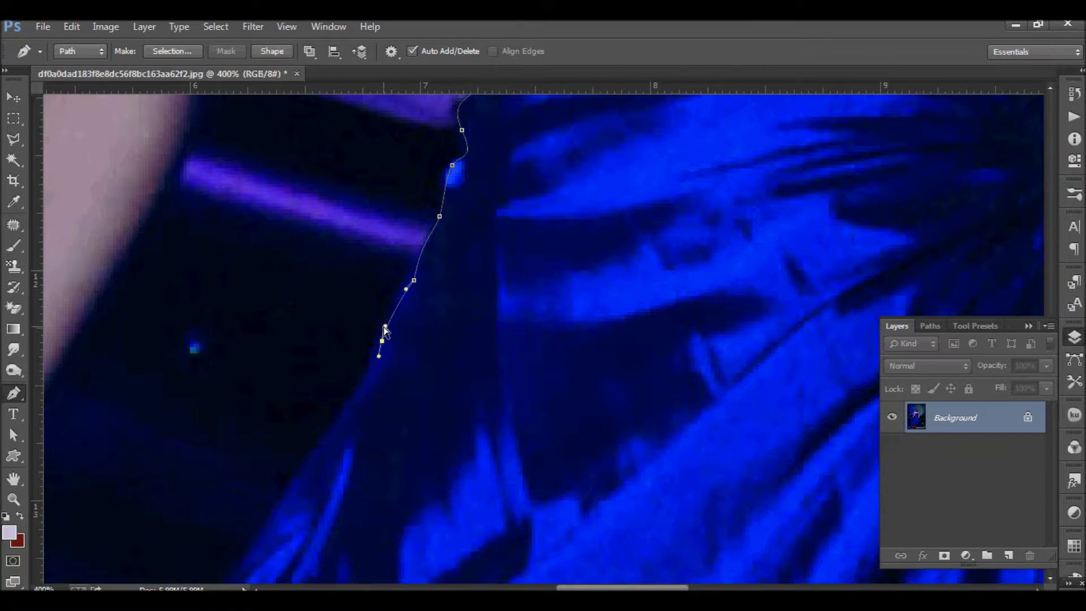
{"action": "left_click_drag", "start_coordinate": [350, 405], "coordinate": [342, 421]}
{"action": "left_click_drag", "start_coordinate": [317, 455], "coordinate": [391, 276]}
{"action": "left_click_drag", "start_coordinate": [342, 350], "coordinate": [315, 402]}
{"action": "left_click_drag", "start_coordinate": [281, 462], "coordinate": [414, 338]}
Continue the path down to the fold, making a sharp corner at its inner point
{"action": "left_click", "coordinate": [351, 417]}
{"action": "left_click", "coordinate": [398, 347]}
{"action": "left_click", "coordinate": [432, 296]}
{"action": "left_click_drag", "start_coordinate": [370, 429], "coordinate": [413, 331]}
{"action": "mouse_move", "coordinate": [343, 465]}
{"action": "left_mouse_down"}
{"action": "mouse_move", "coordinate": [528, 339]}
{"action": "mouse_move", "coordinate": [499, 367]}
{"action": "mouse_move", "coordinate": [510, 180]}
{"action": "left_mouse_up"}
{"action": "left_click_drag", "start_coordinate": [345, 500], "coordinate": [324, 536]}
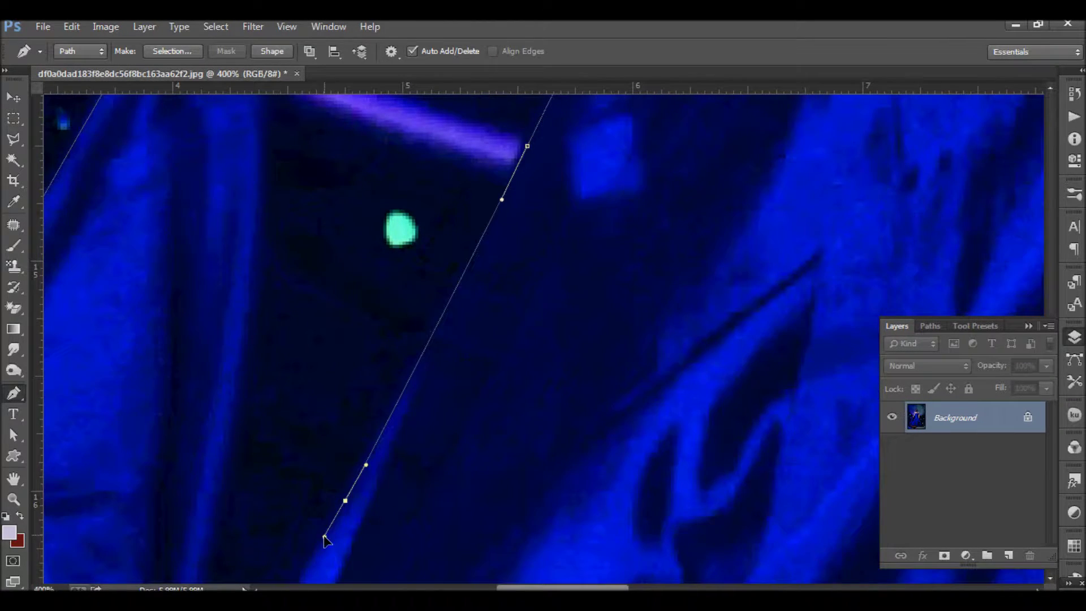
{"action": "key", "text": "ctrl+minus"}
{"action": "left_click_drag", "start_coordinate": [377, 410], "coordinate": [347, 441]}
{"action": "left_click", "coordinate": [377, 411], "text": "alt"}
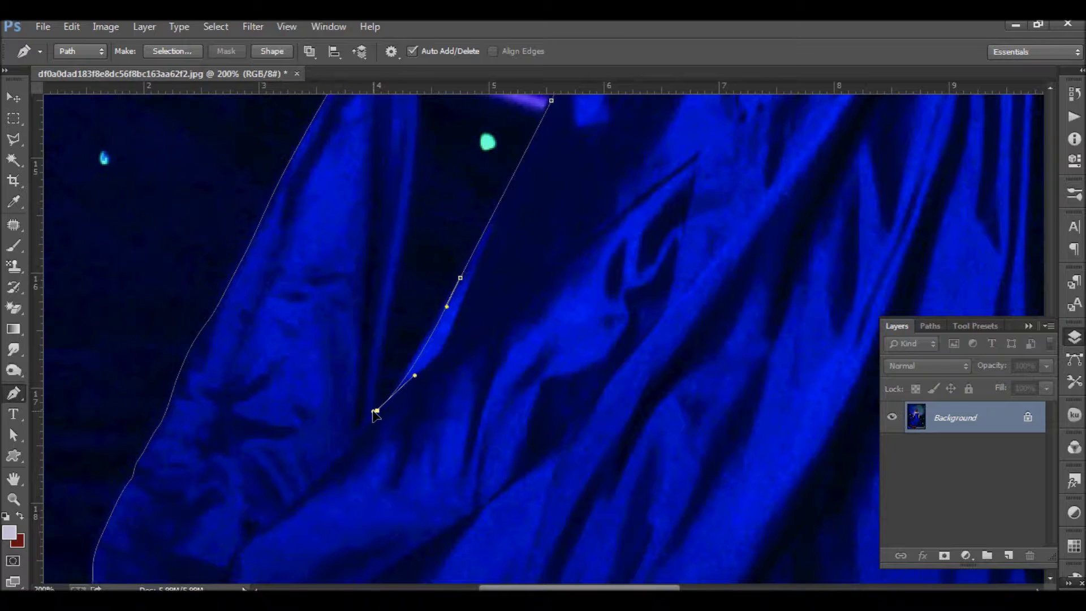
{"action": "left_click_drag", "start_coordinate": [384, 356], "coordinate": [395, 307]}
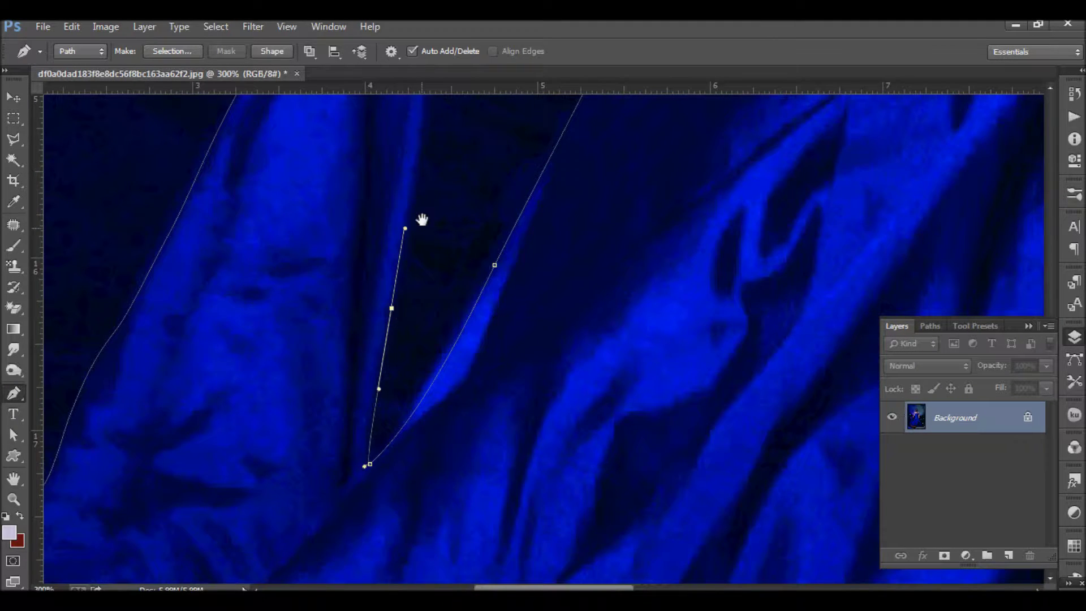
Curve the path back up the inner fold and along the arm's edge
{"action": "scroll", "coordinate": [420, 218], "scroll_direction": "up", "scroll_amount": 5}
{"action": "scroll", "coordinate": [368, 368], "scroll_direction": "up", "scroll_amount": 5}
{"action": "mouse_move", "coordinate": [331, 438]}
{"action": "left_mouse_down"}
{"action": "mouse_move", "coordinate": [335, 409]}
{"action": "mouse_move", "coordinate": [293, 457]}
{"action": "mouse_move", "coordinate": [334, 422]}
{"action": "left_mouse_up"}
{"action": "scroll", "coordinate": [334, 423], "scroll_direction": "up", "scroll_amount": 1}
{"action": "left_click", "coordinate": [371, 366]}
{"action": "scroll", "coordinate": [371, 367], "scroll_direction": "up", "scroll_amount": 1}
{"action": "left_click", "coordinate": [374, 323]}
{"action": "left_click", "coordinate": [390, 274]}
{"action": "left_click", "coordinate": [407, 235]}
Add more anchors along the arm edge up to the armpit
{"action": "scroll", "coordinate": [396, 243], "scroll_direction": "up", "scroll_amount": 5}
{"action": "left_click", "coordinate": [391, 308]}
{"action": "left_click", "coordinate": [425, 232]}
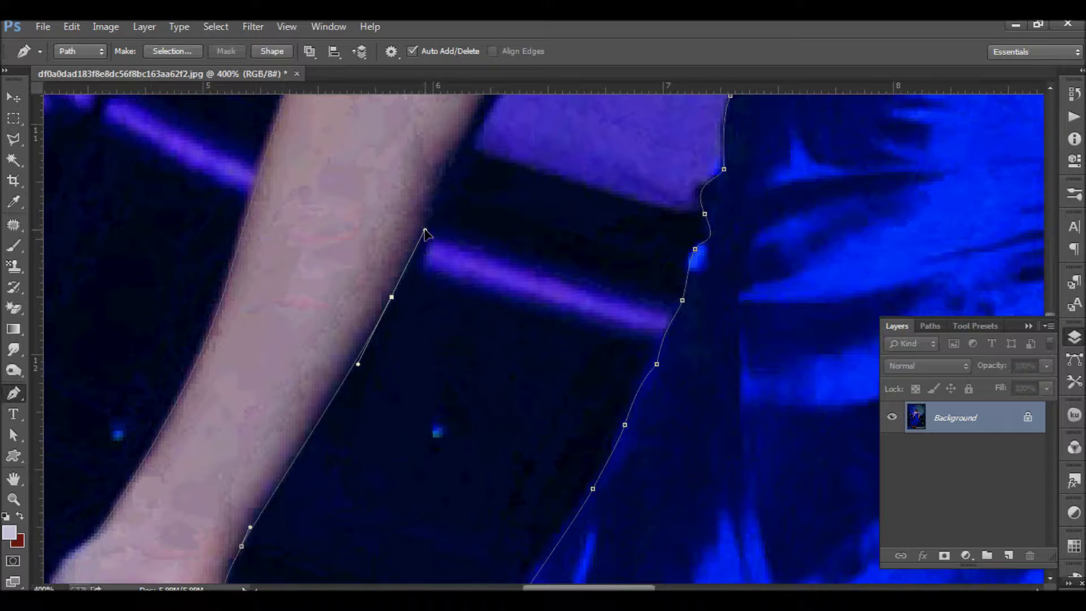
{"action": "scroll", "coordinate": [412, 311], "scroll_direction": "up", "scroll_amount": 5}
{"action": "left_click", "coordinate": [416, 265]}
{"action": "scroll", "coordinate": [419, 261], "scroll_direction": "up", "scroll_amount": 5}
{"action": "left_click", "coordinate": [335, 388]}
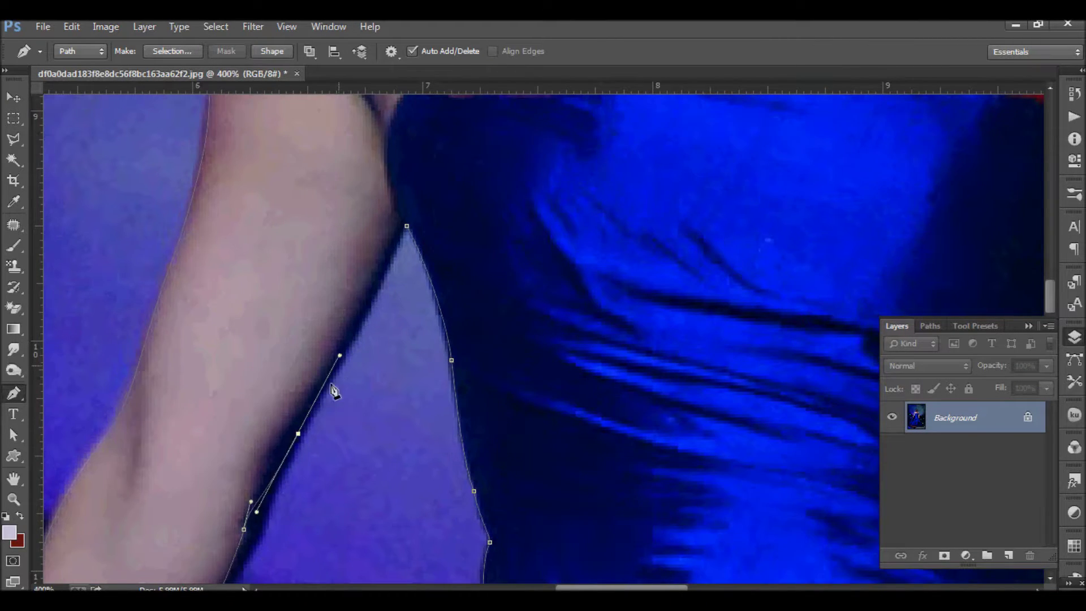
{"action": "left_click_drag", "start_coordinate": [335, 388], "coordinate": [380, 208]}
{"action": "left_click", "coordinate": [362, 289]}
{"action": "mouse_move", "coordinate": [374, 317]}
{"action": "left_mouse_down"}
{"action": "mouse_move", "coordinate": [412, 264]}
{"action": "mouse_move", "coordinate": [272, 485]}
{"action": "left_mouse_up"}
{"action": "left_click", "coordinate": [378, 282]}
Move the armpit anchor up into the corner between arm and bodice
{"action": "scroll", "coordinate": [388, 291], "scroll_direction": "down", "scroll_amount": 3}
{"action": "scroll", "coordinate": [328, 368], "scroll_direction": "up", "scroll_amount": 4}
{"action": "left_click_drag", "start_coordinate": [328, 366], "coordinate": [316, 347]}
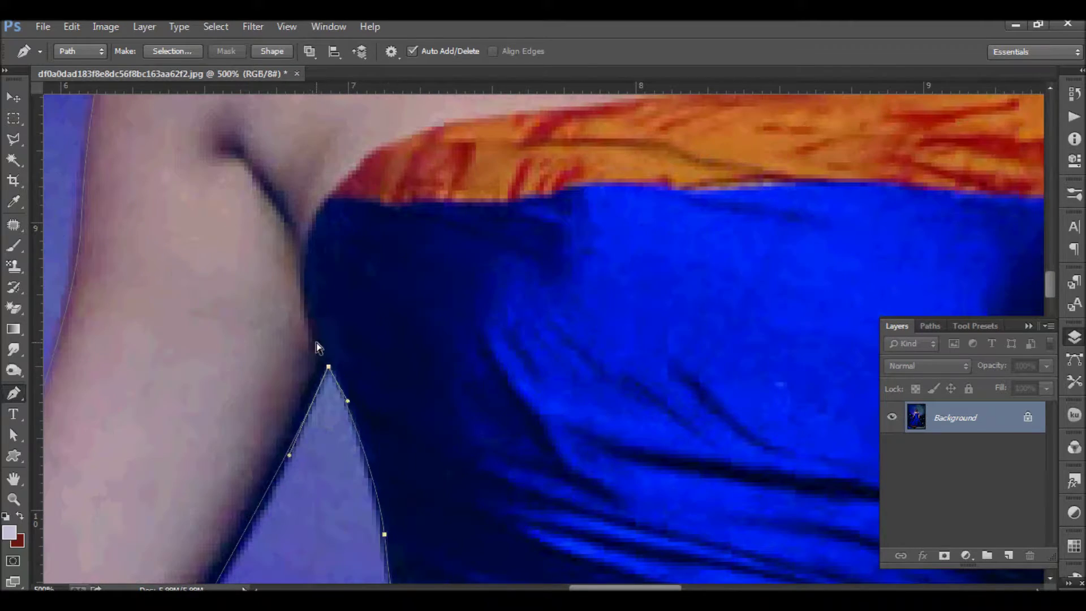
{"action": "scroll", "coordinate": [281, 446], "scroll_direction": "down", "scroll_amount": 2}
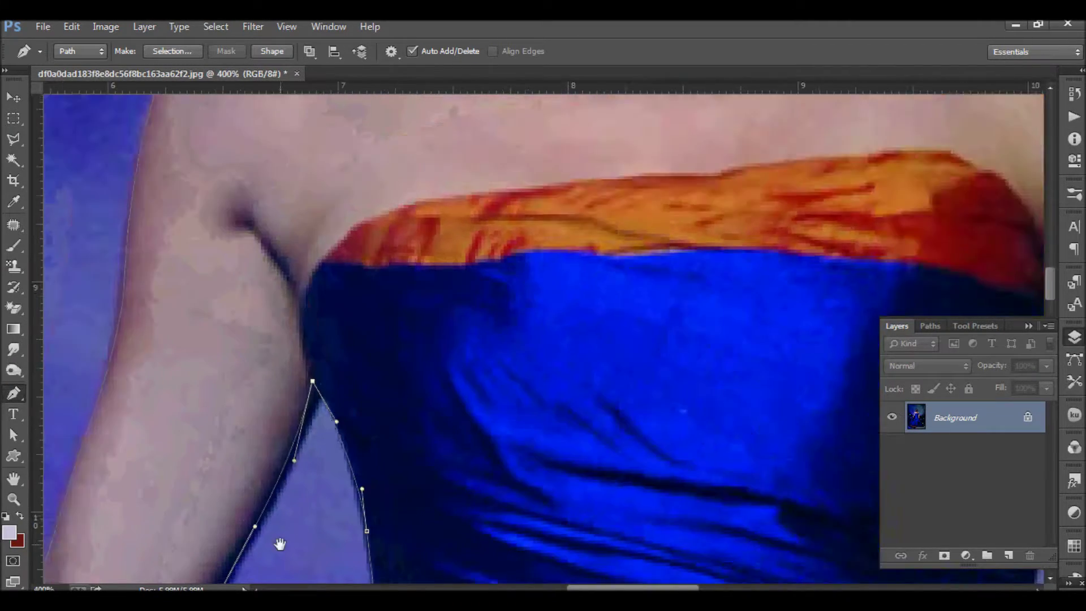
{"action": "scroll", "coordinate": [279, 543], "scroll_direction": "up", "scroll_amount": 1}
{"action": "scroll", "coordinate": [308, 500], "scroll_direction": "down", "scroll_amount": 5}
{"action": "scroll", "coordinate": [541, 417], "scroll_direction": "up", "scroll_amount": 3}
{"action": "scroll", "coordinate": [559, 276], "scroll_direction": "up", "scroll_amount": 2}
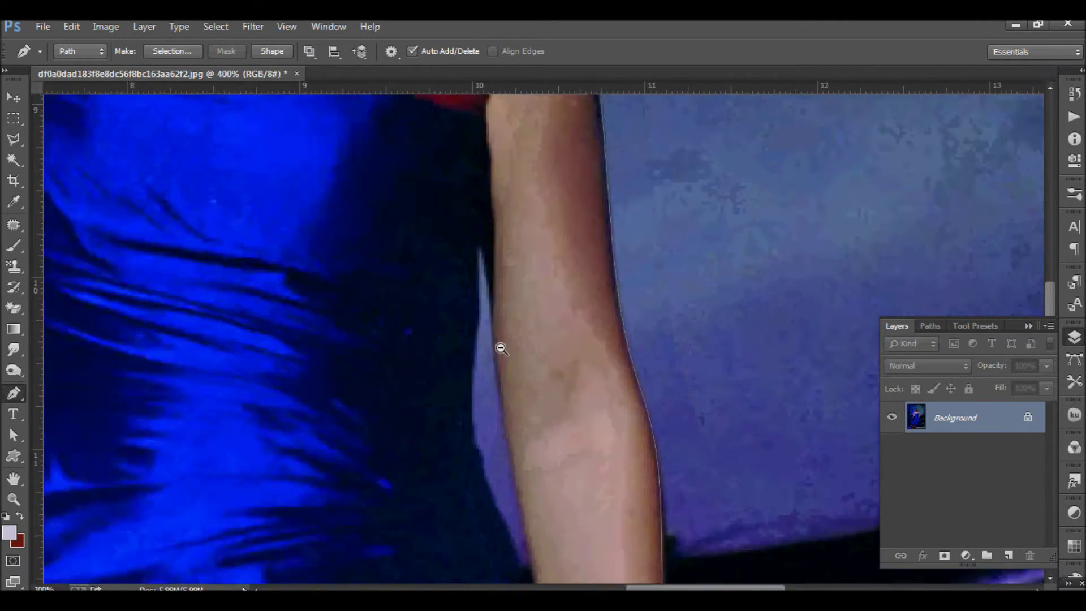
{"action": "scroll", "coordinate": [500, 347], "scroll_direction": "down", "scroll_amount": 3}
{"action": "scroll", "coordinate": [471, 451], "scroll_direction": "up", "scroll_amount": 1}
{"action": "scroll", "coordinate": [443, 306], "scroll_direction": "up", "scroll_amount": 2}
Trace anchors up the gap beside the right arm and along the dress edge
{"action": "left_click_drag", "start_coordinate": [443, 307], "coordinate": [378, 346]}
{"action": "left_click", "coordinate": [406, 457]}
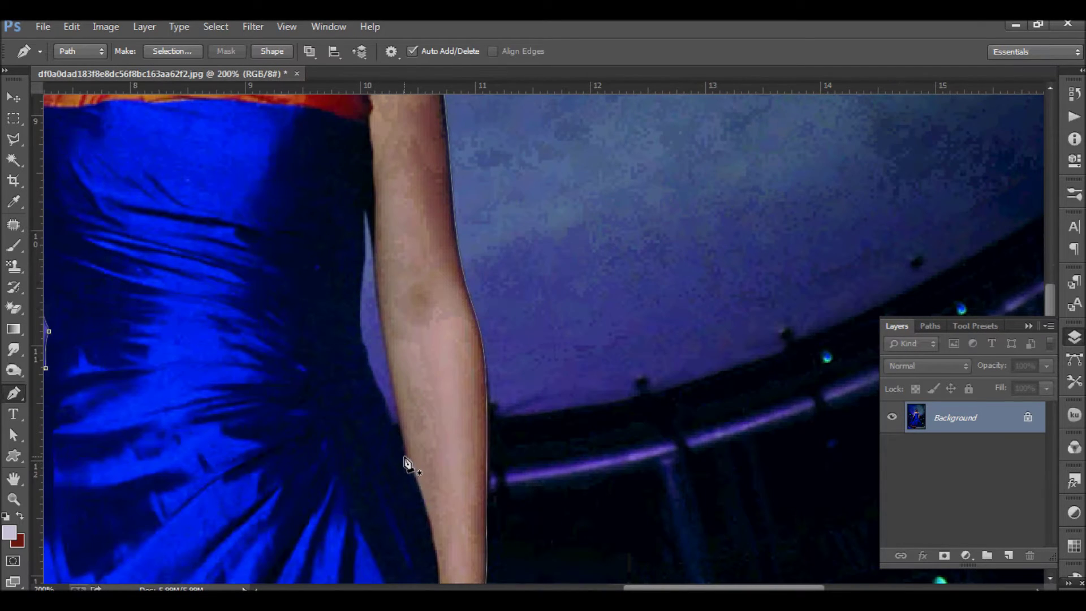
{"action": "left_click", "coordinate": [391, 417]}
{"action": "left_click", "coordinate": [382, 400]}
{"action": "left_click", "coordinate": [378, 386]}
{"action": "scroll", "coordinate": [362, 332], "scroll_direction": "up", "scroll_amount": 1}
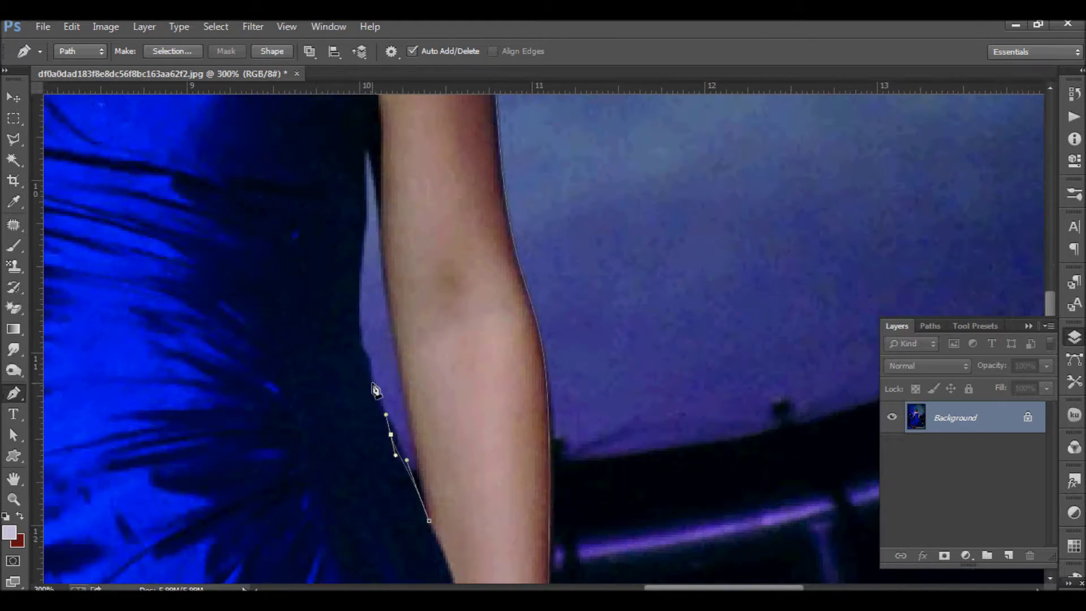
{"action": "scroll", "coordinate": [363, 359], "scroll_direction": "up", "scroll_amount": 1}
{"action": "left_click_drag", "start_coordinate": [359, 434], "coordinate": [366, 389]}
Close the path at its starting anchor
{"action": "mouse_move", "coordinate": [346, 325]}
{"action": "left_mouse_down"}
{"action": "mouse_move", "coordinate": [401, 502]}
{"action": "mouse_move", "coordinate": [370, 329]}
{"action": "left_mouse_up"}
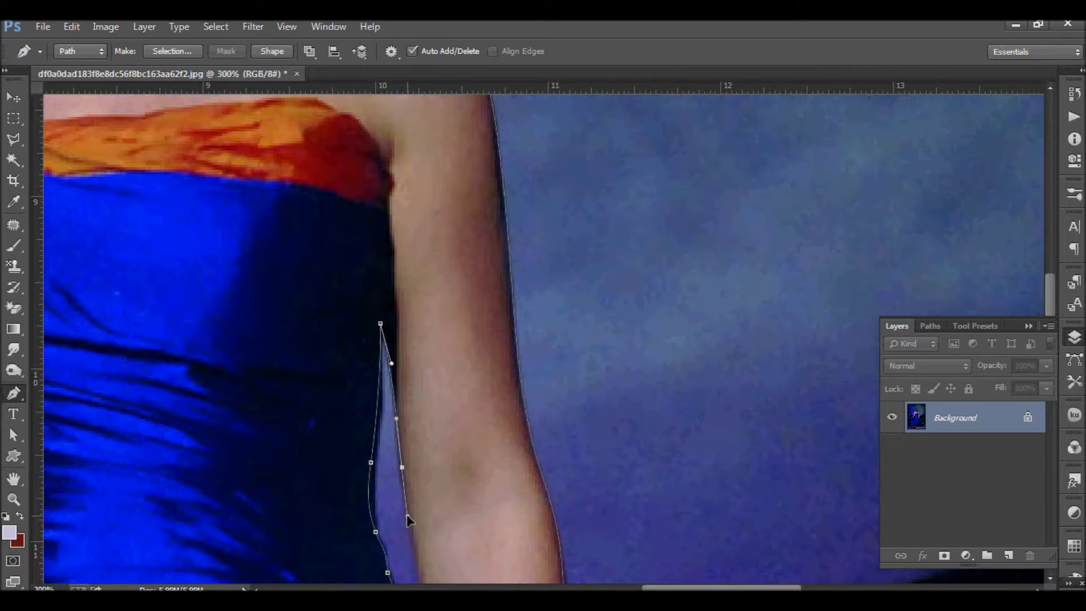
{"action": "left_click_drag", "start_coordinate": [406, 514], "coordinate": [301, 297]}
{"action": "left_click", "coordinate": [330, 478]}
{"action": "scroll", "coordinate": [340, 487], "scroll_direction": "down", "scroll_amount": 6}
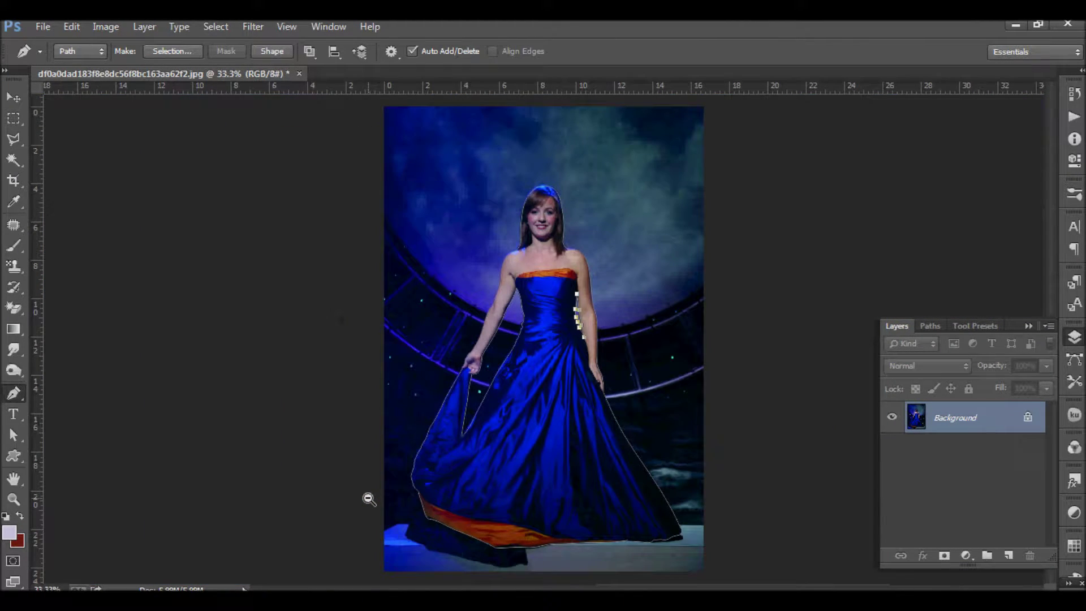
Turn the closed path into a selection and apply it as a layer mask
{"action": "key", "text": "ctrl+Return"}
{"action": "left_click", "coordinate": [945, 556]}
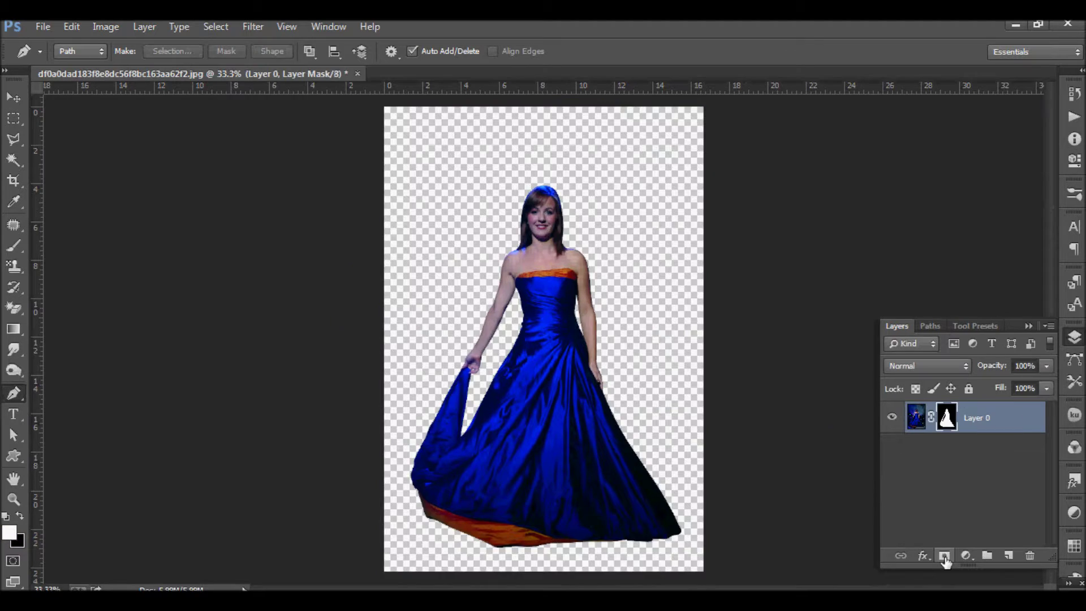
{"action": "scroll", "coordinate": [543, 280], "scroll_direction": "up", "scroll_amount": 1}
{"action": "scroll", "coordinate": [538, 277], "scroll_direction": "up", "scroll_amount": 1}
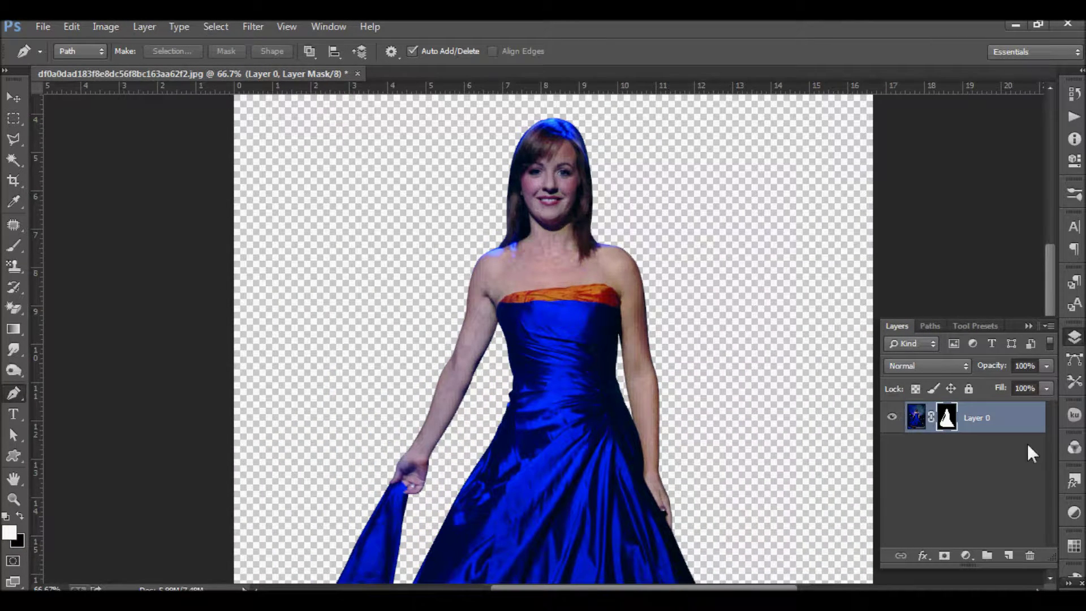
{"action": "scroll", "coordinate": [652, 428], "scroll_direction": "down", "scroll_amount": 3}
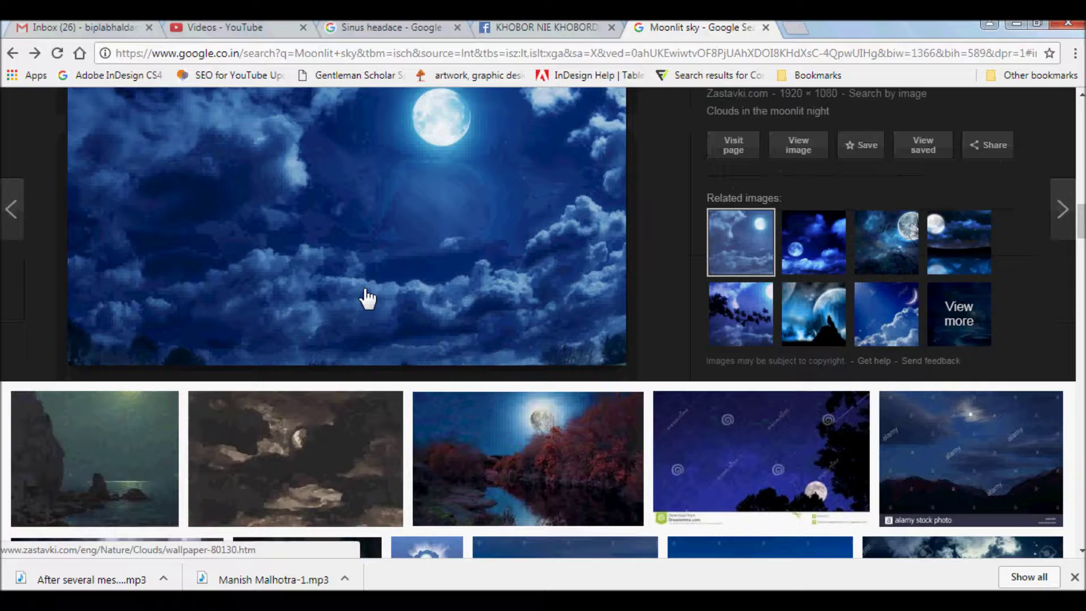
Copy the moonlit clouds image from the browser results
{"action": "left_click", "coordinate": [368, 299]}
{"action": "key", "text": "ctrl+shift+Tab"}
{"action": "right_click", "coordinate": [299, 230]}
{"action": "left_click", "coordinate": [346, 396]}
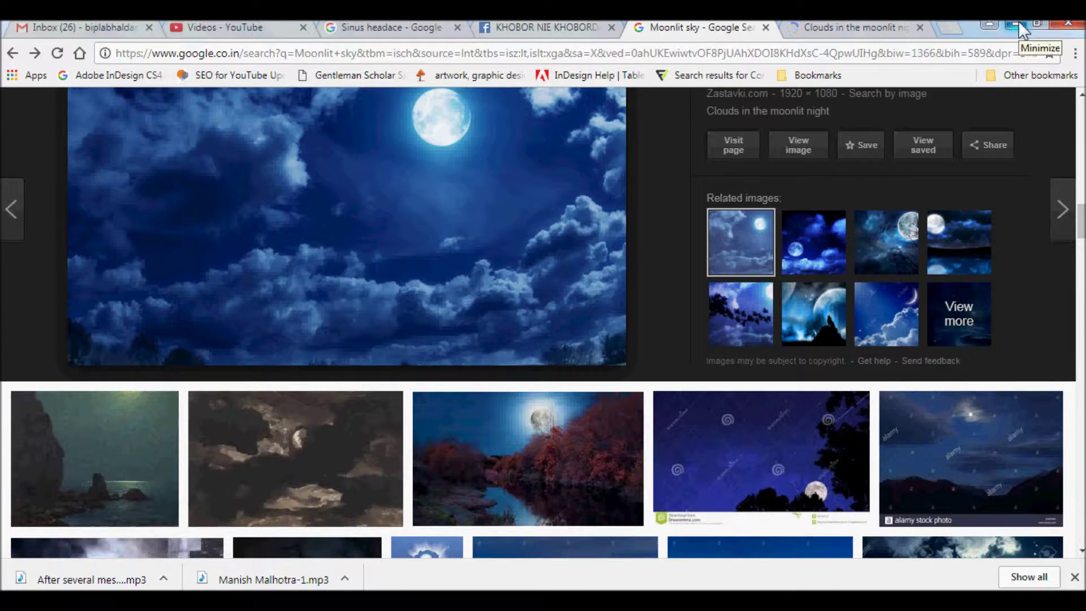
{"action": "left_click", "coordinate": [1016, 24]}
Paste the clouds as a new layer, move it to the top and send it behind the woman
{"action": "key", "text": "ctrl+v"}
{"action": "left_click", "coordinate": [13, 97]}
{"action": "left_click_drag", "start_coordinate": [571, 372], "coordinate": [550, 301]}
{"action": "key", "text": "ctrl+bracketleft"}
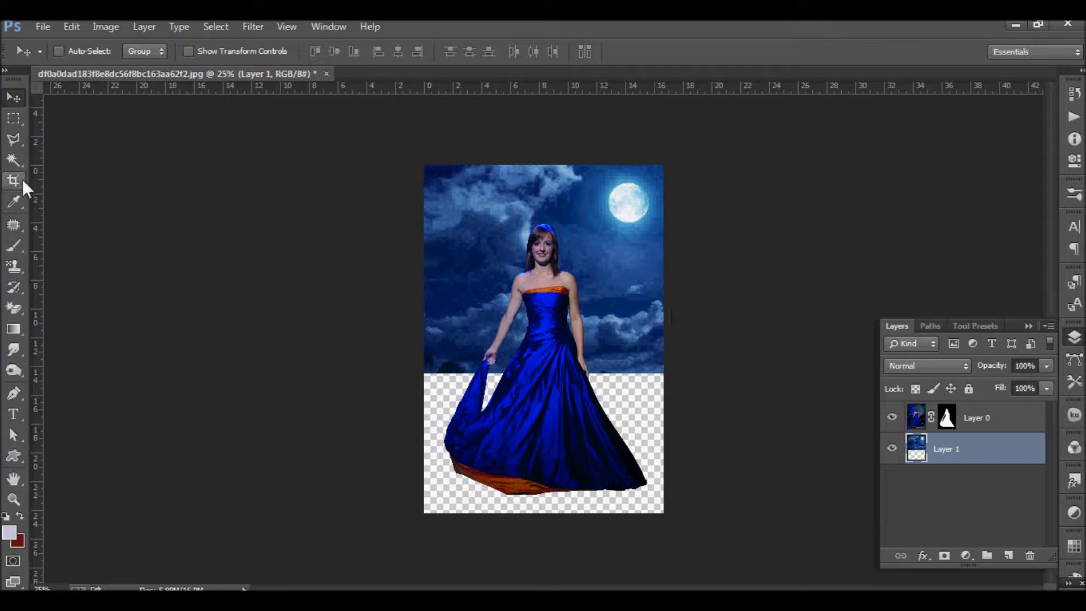
Widen the canvas beyond the image edges with the Crop tool
{"action": "right_click", "coordinate": [23, 181]}
{"action": "left_click", "coordinate": [186, 177]}
{"action": "left_click_drag", "start_coordinate": [699, 340], "coordinate": [740, 339]}
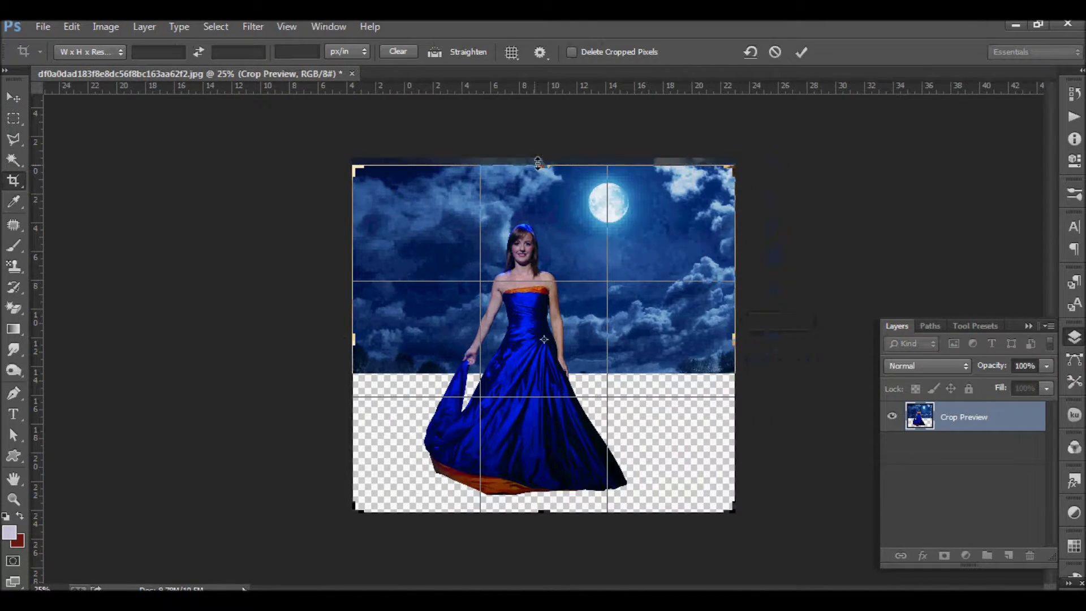
{"action": "key", "text": "Return"}
Enlarge the clouds layer, flip it horizontally and shift it left so the moon sits upper left
{"action": "key", "text": "v"}
{"action": "left_click_drag", "start_coordinate": [437, 286], "coordinate": [442, 293]}
{"action": "key", "text": "ctrl+t"}
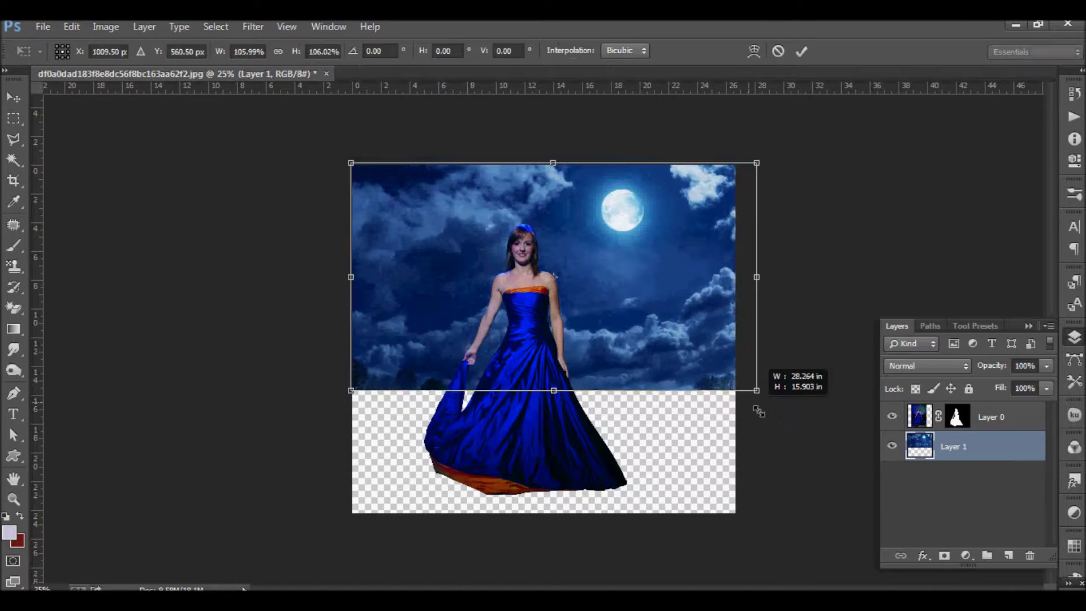
{"action": "left_click_drag", "start_coordinate": [735, 380], "coordinate": [882, 461]}
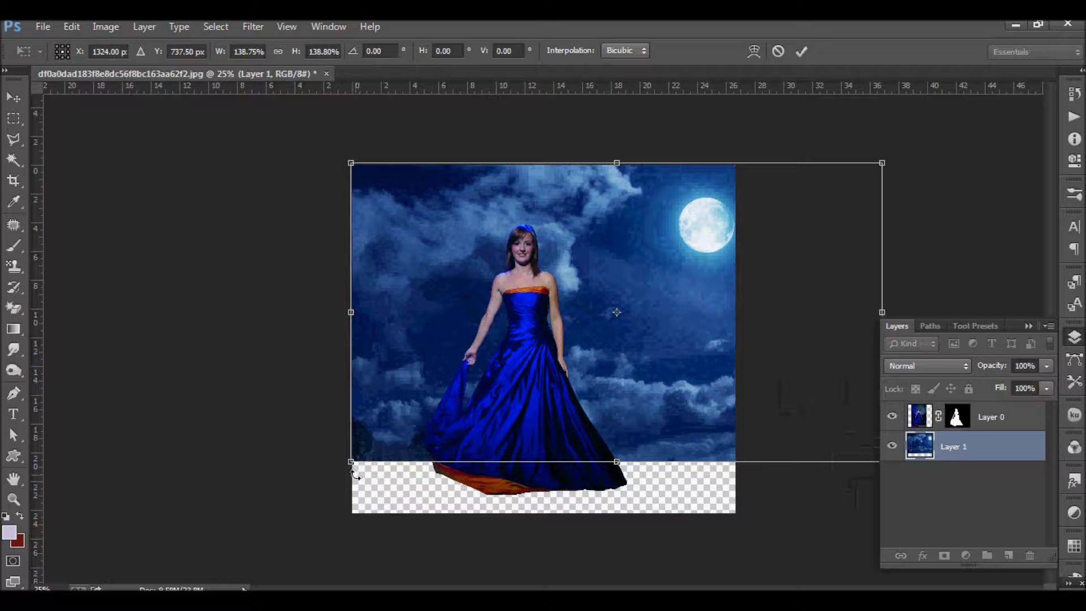
{"action": "right_click", "coordinate": [632, 344]}
{"action": "left_click", "coordinate": [656, 308]}
{"action": "left_click_drag", "start_coordinate": [648, 383], "coordinate": [500, 391]}
{"action": "mouse_move", "coordinate": [203, 464]}
{"action": "left_mouse_down"}
{"action": "mouse_move", "coordinate": [181, 513]}
{"action": "mouse_move", "coordinate": [138, 561]}
{"action": "left_mouse_up"}
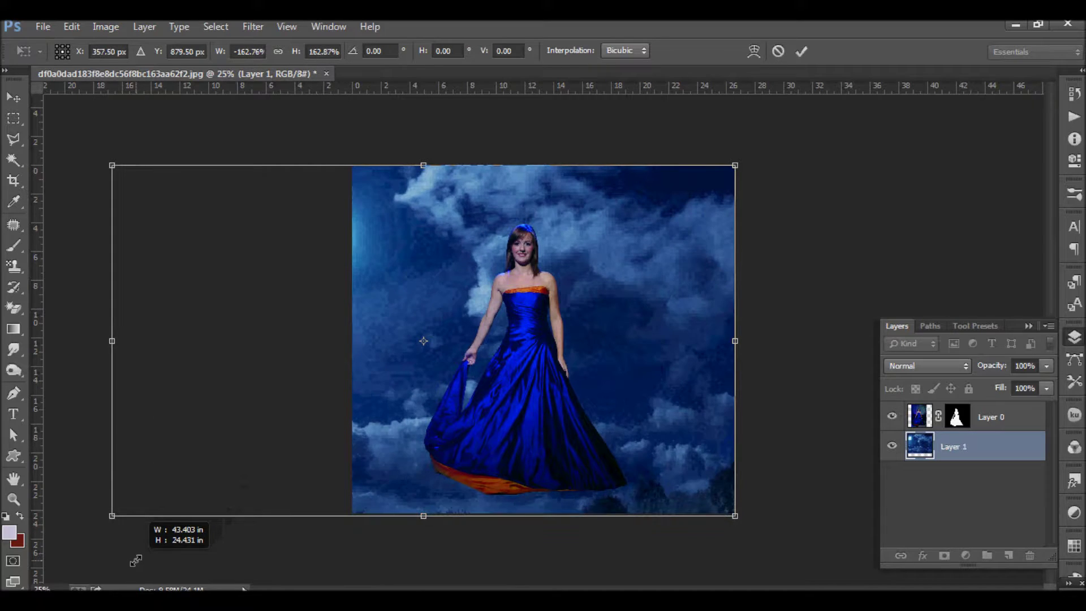
{"action": "key", "text": "Return"}
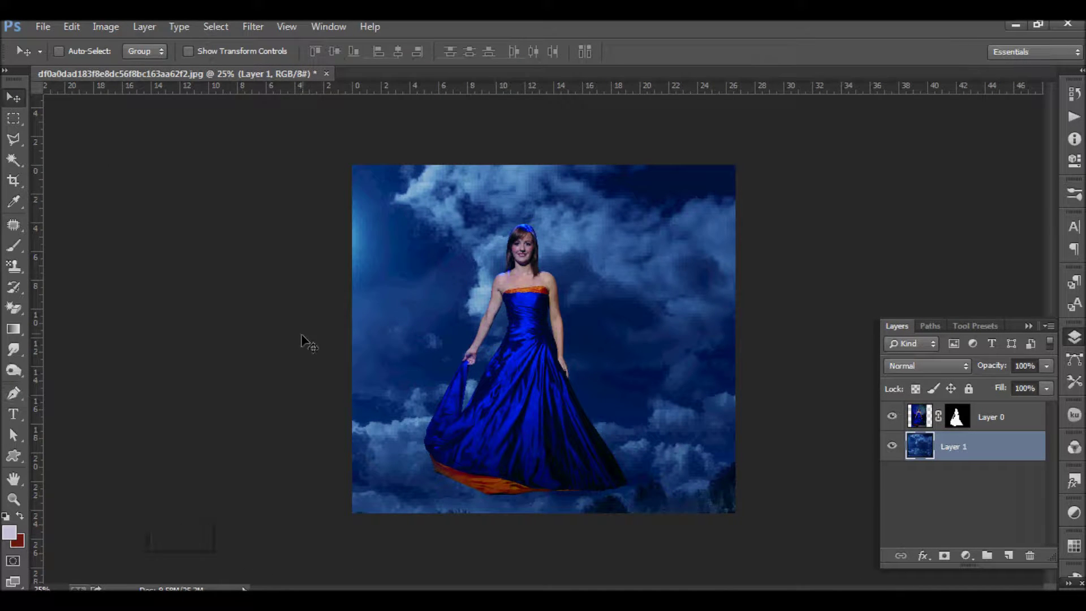
Crop the canvas wider to the left to include the moon
{"action": "left_click", "coordinate": [13, 181]}
{"action": "left_click_drag", "start_coordinate": [353, 340], "coordinate": [263, 349]}
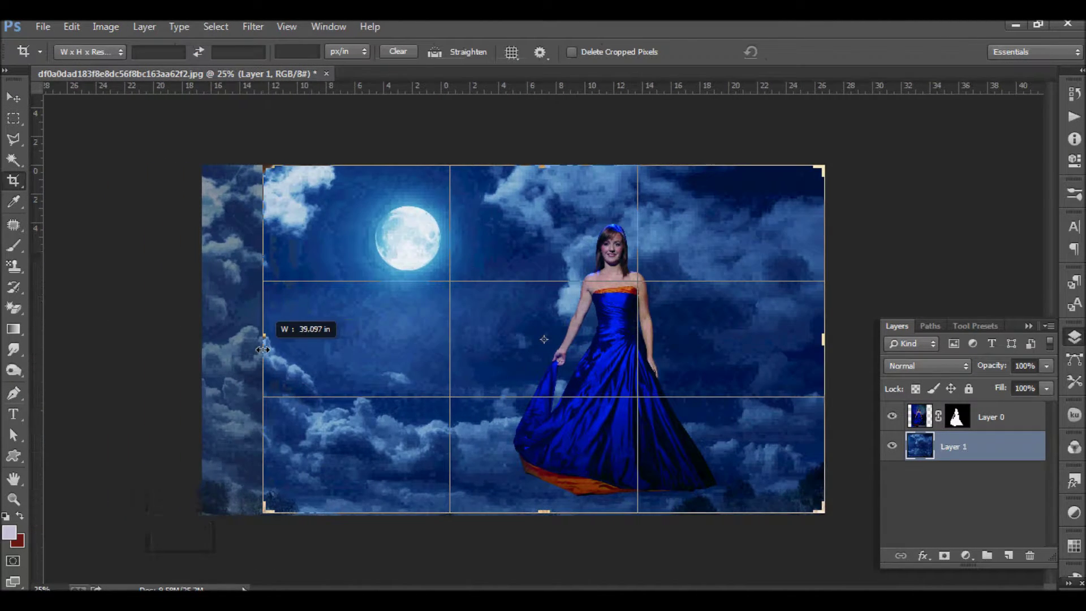
{"action": "key", "text": "Return"}
{"action": "scroll", "coordinate": [678, 317], "scroll_direction": "up", "scroll_amount": 3}
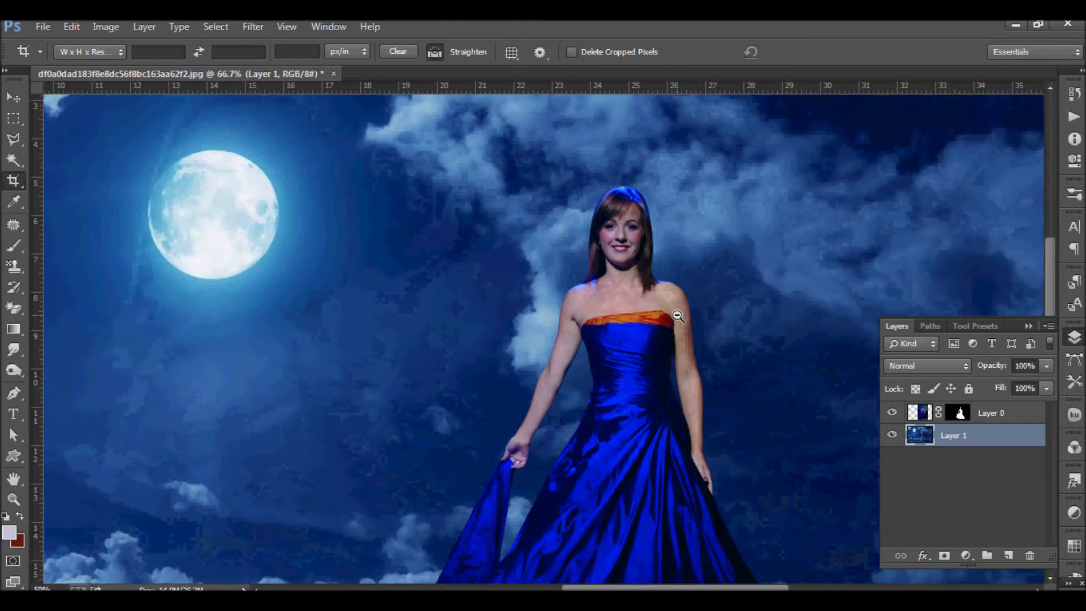
{"action": "scroll", "coordinate": [679, 316], "scroll_direction": "down", "scroll_amount": 1}
Use Refine Mask on Layer 0 to clean the top and right hair edges with a smaller brush
{"action": "right_click", "coordinate": [960, 413]}
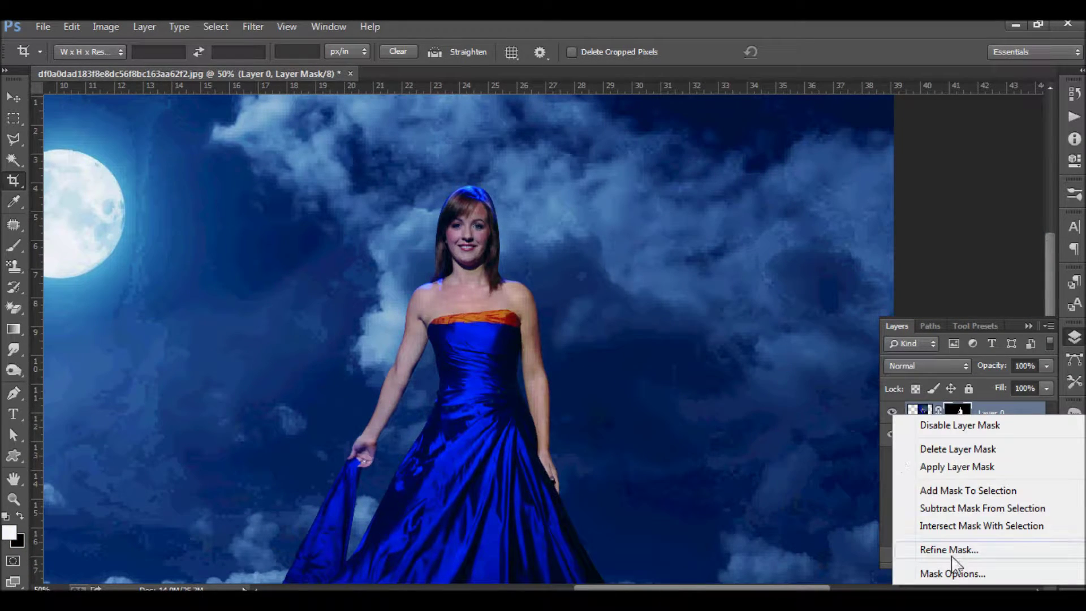
{"action": "left_click", "coordinate": [949, 549]}
{"action": "left_click", "coordinate": [473, 188]}
{"action": "left_click_drag", "start_coordinate": [477, 187], "coordinate": [448, 215]}
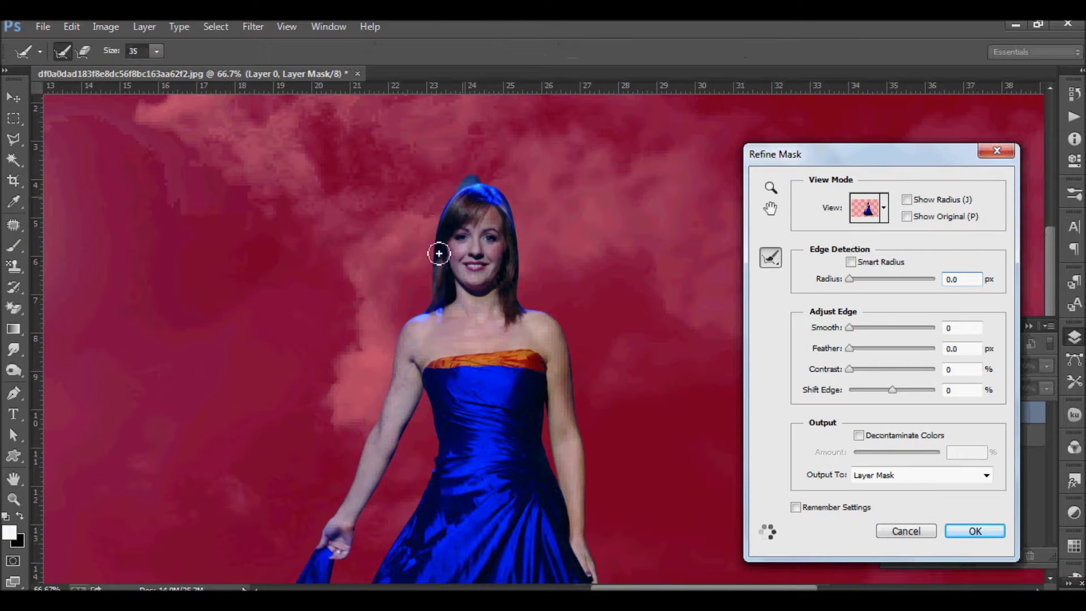
{"action": "key", "text": "bracketleft"}
{"action": "key", "text": "bracketleft"}
{"action": "left_click_drag", "start_coordinate": [484, 184], "coordinate": [526, 261]}
{"action": "scroll", "coordinate": [527, 261], "scroll_direction": "up", "scroll_amount": 1}
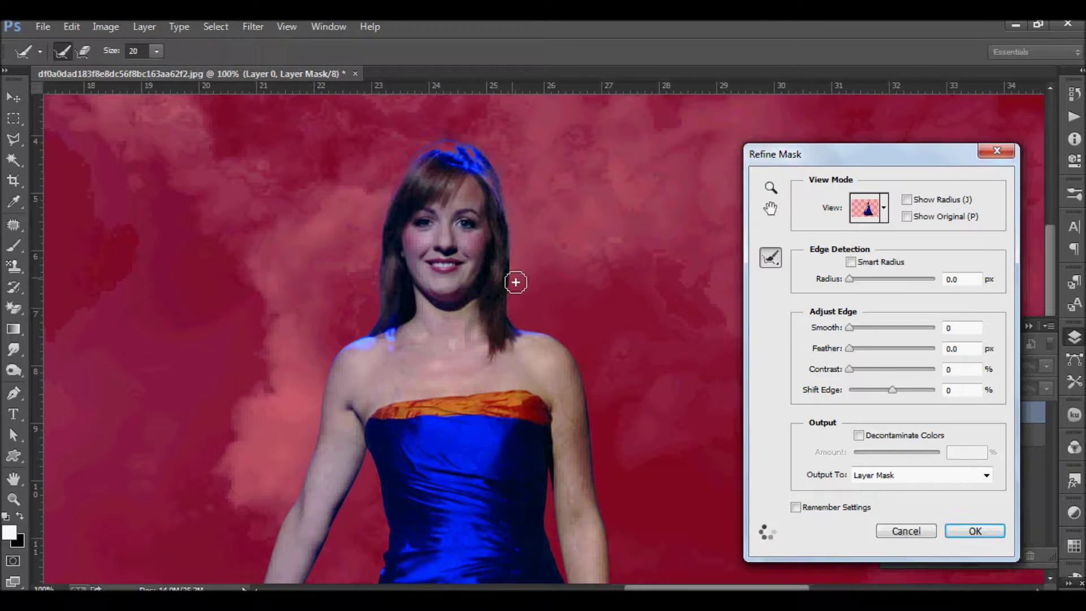
{"action": "left_click_drag", "start_coordinate": [512, 271], "coordinate": [514, 319]}
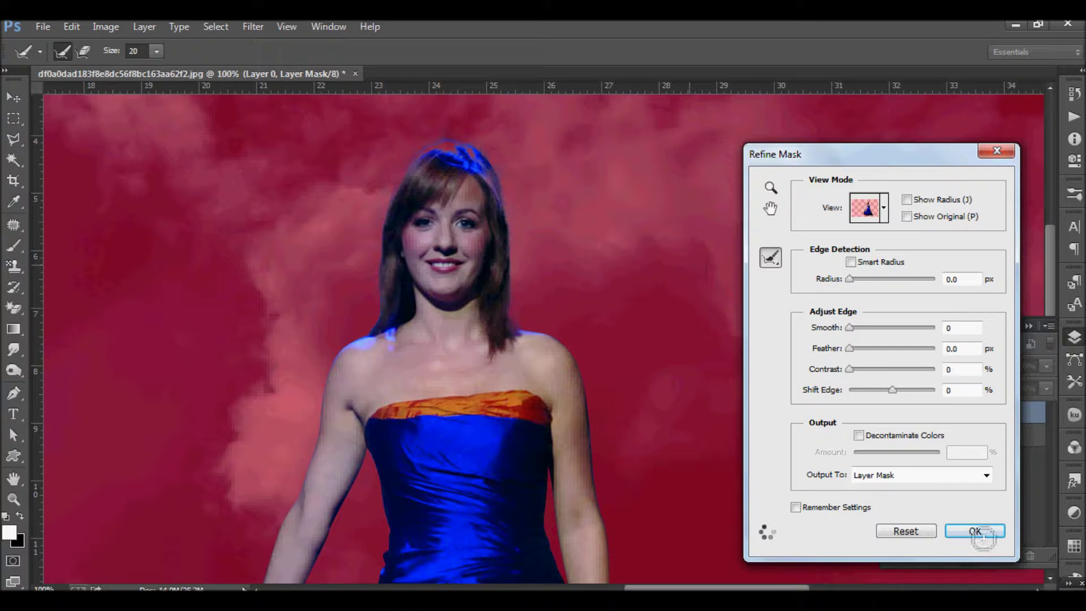
{"action": "left_click", "coordinate": [902, 532]}
Run Refine Mask again on the left and lower hair edges with an even smaller brush
{"action": "key", "text": "ctrl+plus"}
{"action": "key", "text": "ctrl+plus"}
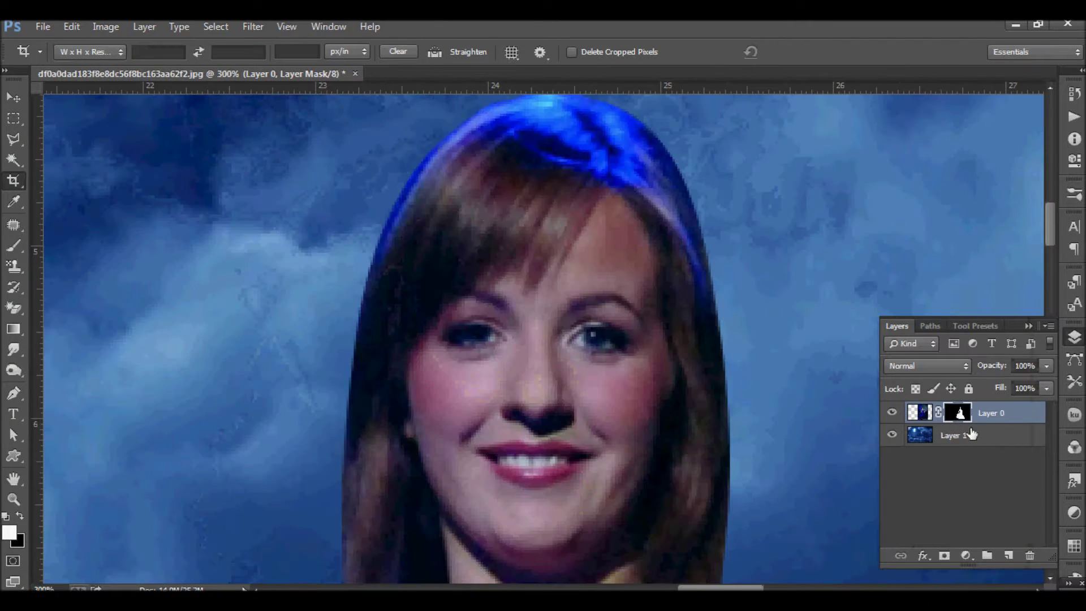
{"action": "right_click", "coordinate": [960, 413]}
{"action": "left_click", "coordinate": [919, 548]}
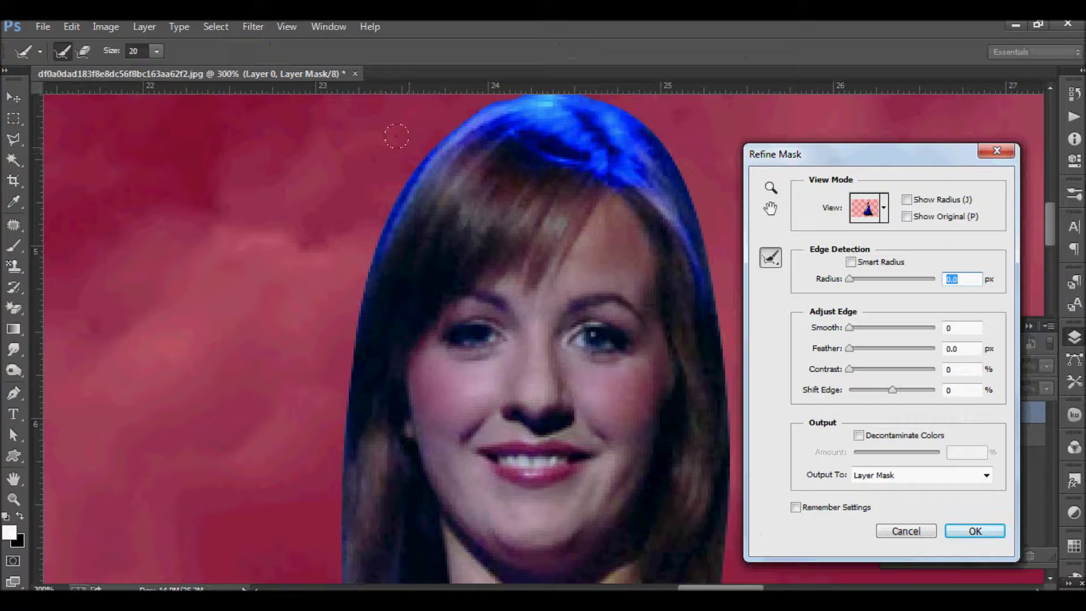
{"action": "left_click_drag", "start_coordinate": [396, 136], "coordinate": [306, 477]}
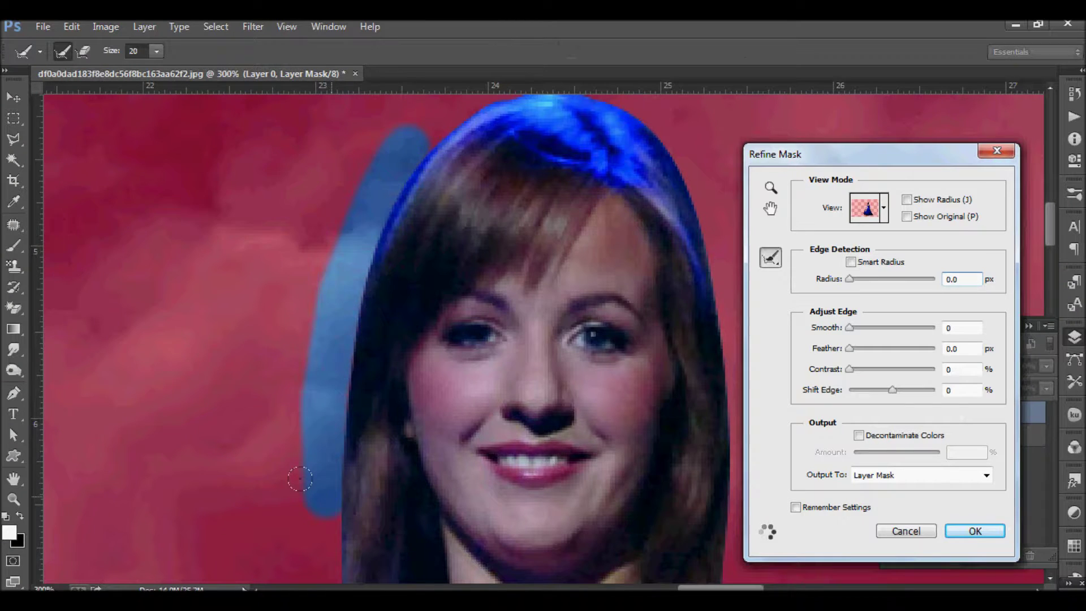
{"action": "scroll", "coordinate": [294, 452], "scroll_direction": "down", "scroll_amount": 2}
{"action": "scroll", "coordinate": [305, 452], "scroll_direction": "down", "scroll_amount": 2}
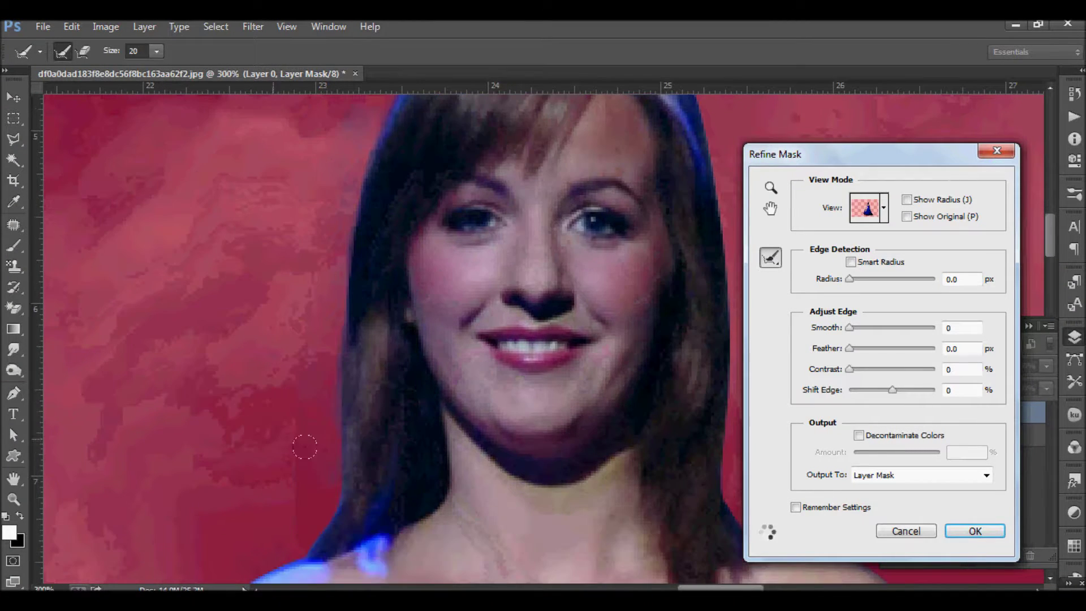
{"action": "left_click_drag", "start_coordinate": [820, 154], "coordinate": [973, 157]}
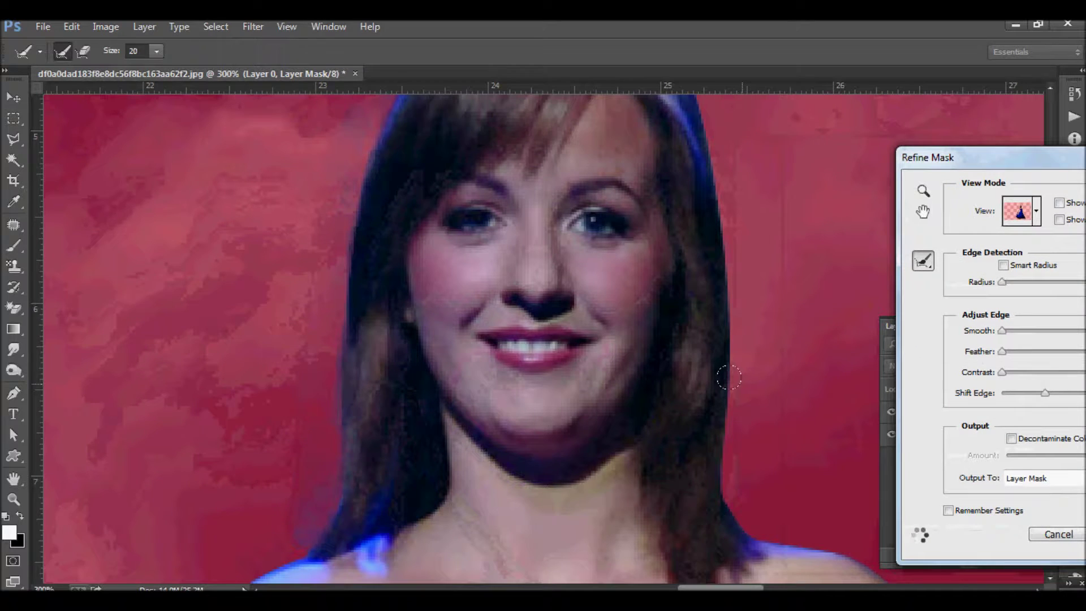
{"action": "key", "text": "bracketleft"}
{"action": "key", "text": "bracketleft"}
{"action": "left_click_drag", "start_coordinate": [730, 345], "coordinate": [762, 533]}
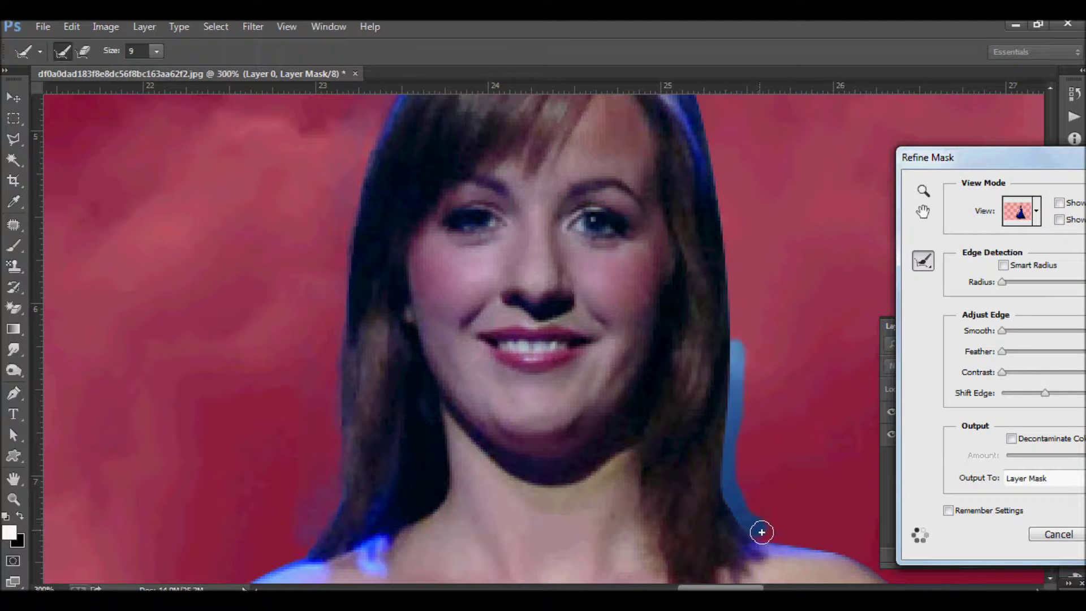
Refine the mask along the top and right hair edges once more and apply it
{"action": "scroll", "coordinate": [761, 331], "scroll_direction": "up", "scroll_amount": 1}
{"action": "left_click_drag", "start_coordinate": [736, 325], "coordinate": [703, 165]}
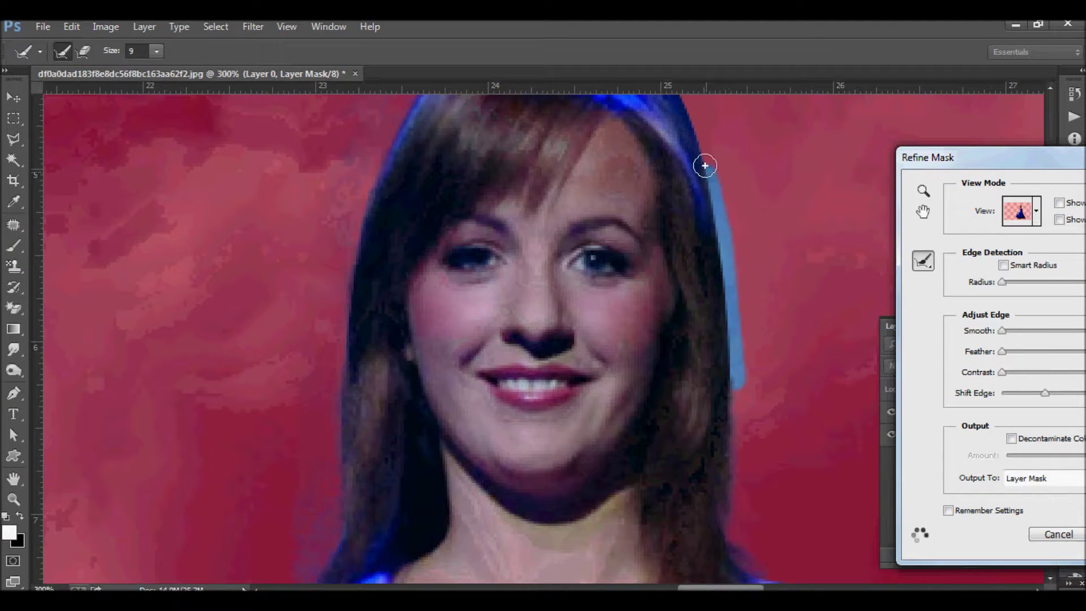
{"action": "scroll", "coordinate": [711, 187], "scroll_direction": "up", "scroll_amount": 2}
{"action": "scroll", "coordinate": [421, 169], "scroll_direction": "up", "scroll_amount": 1}
{"action": "left_click_drag", "start_coordinate": [422, 169], "coordinate": [557, 135]}
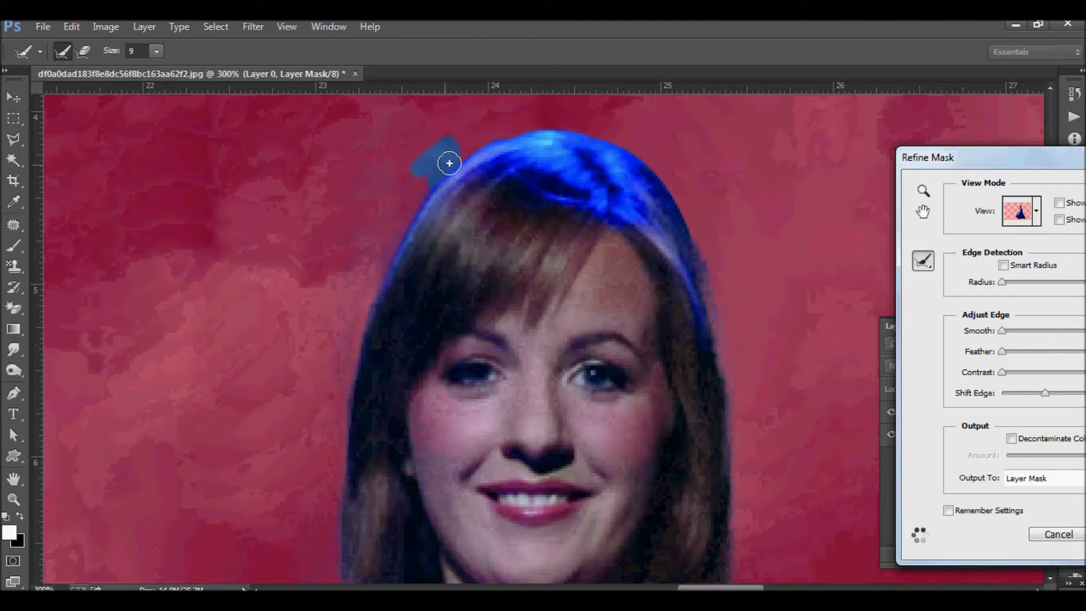
{"action": "left_click_drag", "start_coordinate": [644, 164], "coordinate": [710, 264]}
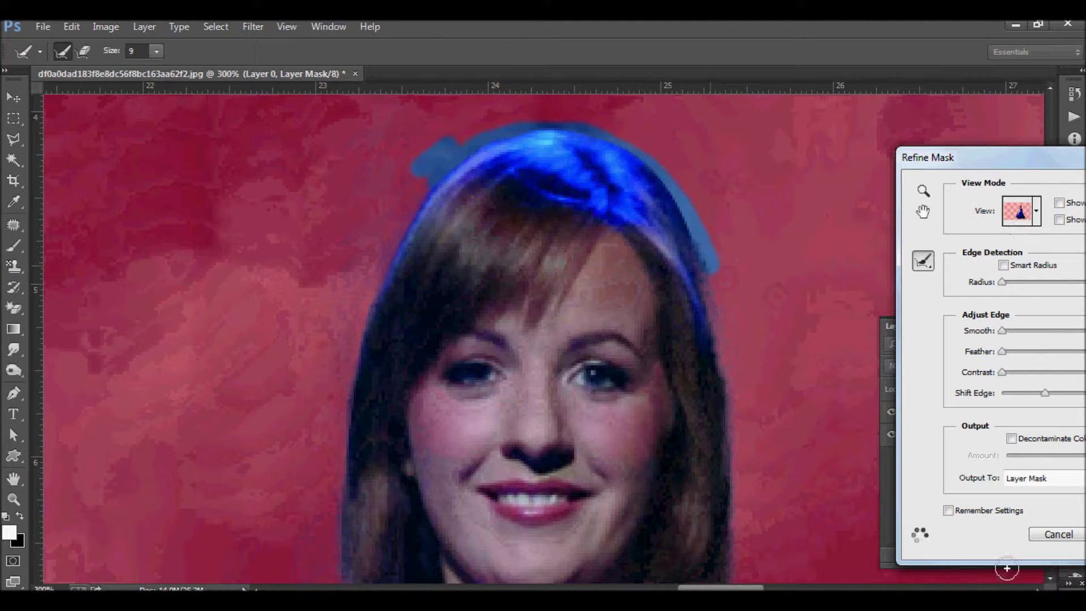
{"action": "left_click", "coordinate": [920, 480]}
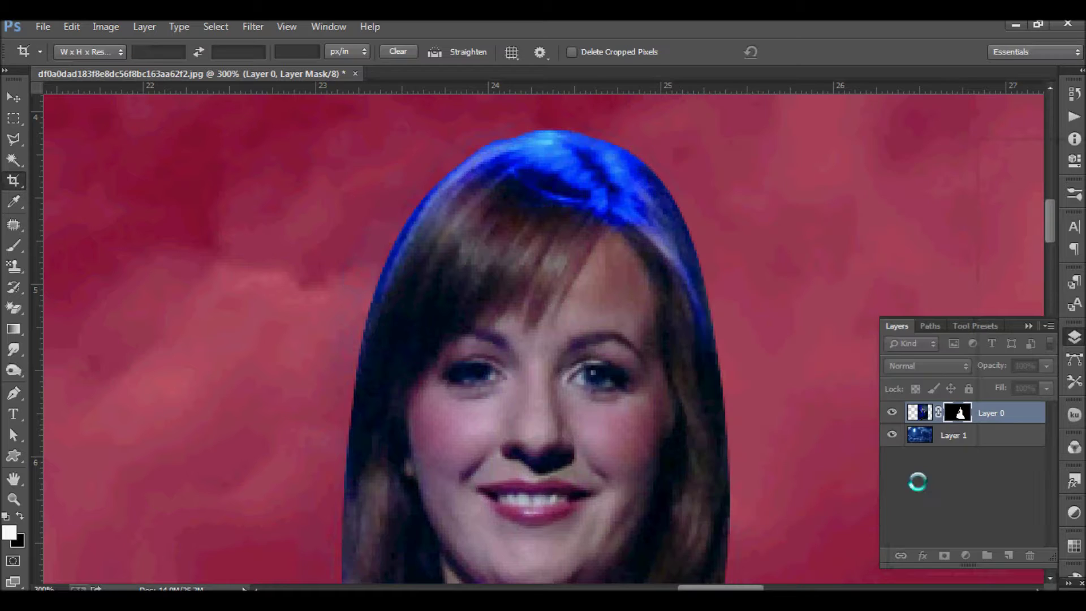
Scale the woman on Layer 0 up to about 139% and nudge her slightly up-left
{"action": "scroll", "coordinate": [617, 439], "scroll_direction": "down", "scroll_amount": 2}
{"action": "scroll", "coordinate": [618, 444], "scroll_direction": "down", "scroll_amount": 2}
{"action": "scroll", "coordinate": [618, 447], "scroll_direction": "down", "scroll_amount": 1}
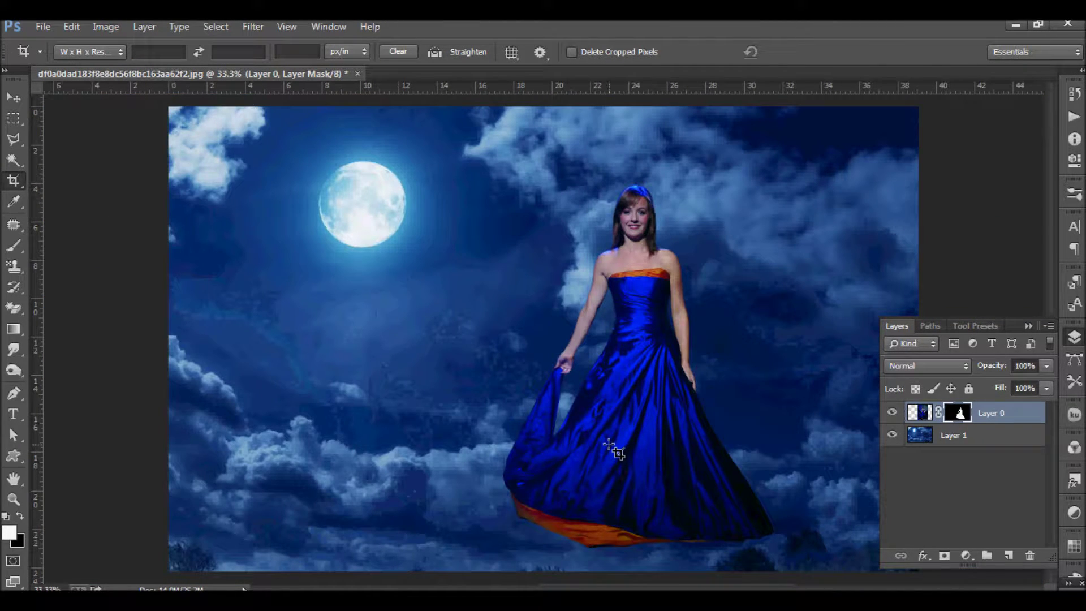
{"action": "scroll", "coordinate": [732, 339], "scroll_direction": "up", "scroll_amount": 1}
{"action": "scroll", "coordinate": [741, 377], "scroll_direction": "down", "scroll_amount": 1}
{"action": "key", "text": "v"}
{"action": "key", "text": "ctrl+t"}
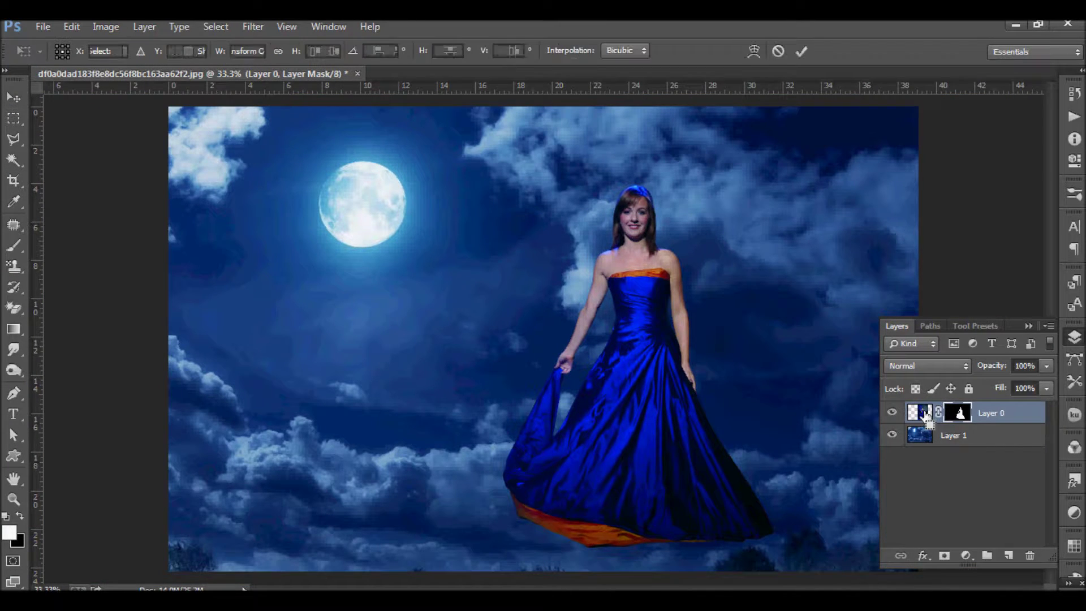
{"action": "left_click_drag", "start_coordinate": [473, 572], "coordinate": [432, 571]}
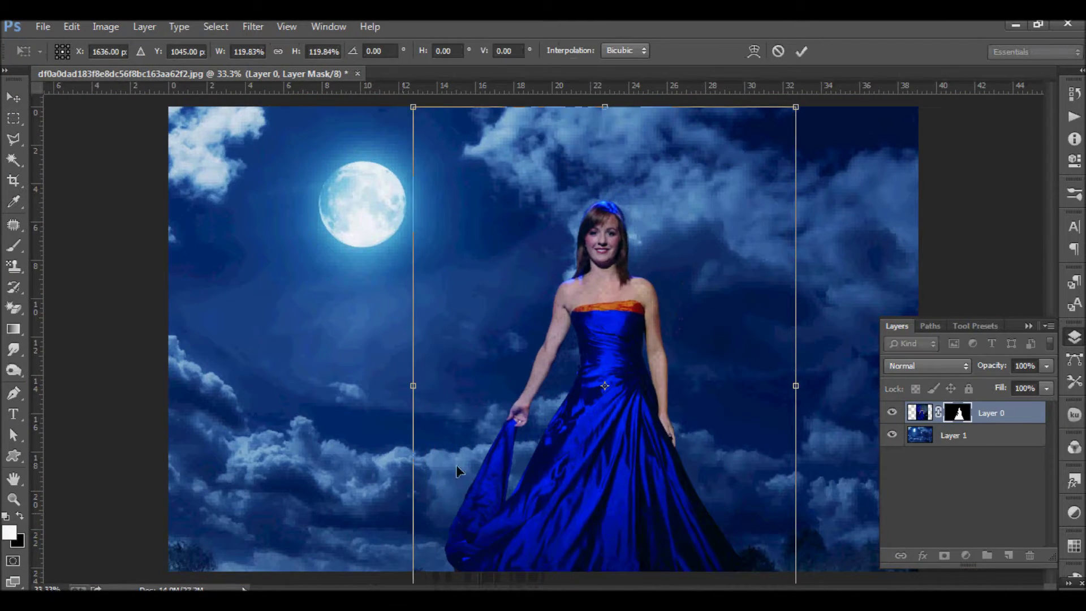
{"action": "scroll", "coordinate": [543, 340], "scroll_direction": "down", "scroll_amount": 2}
{"action": "left_click_drag", "start_coordinate": [672, 501], "coordinate": [700, 545]}
{"action": "left_click_drag", "start_coordinate": [601, 433], "coordinate": [601, 424]}
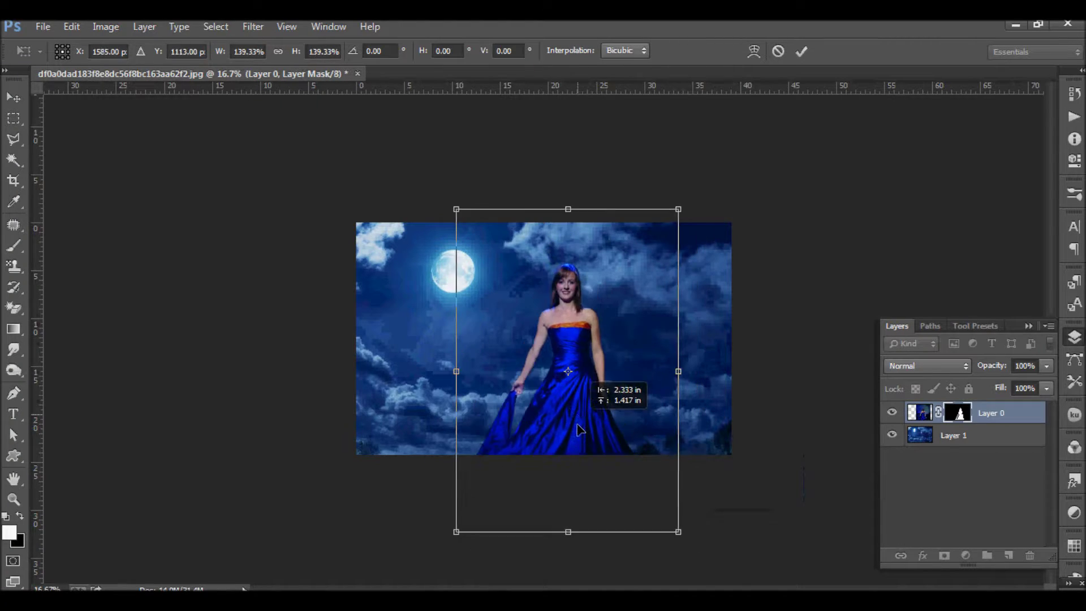
{"action": "key", "text": "Return"}
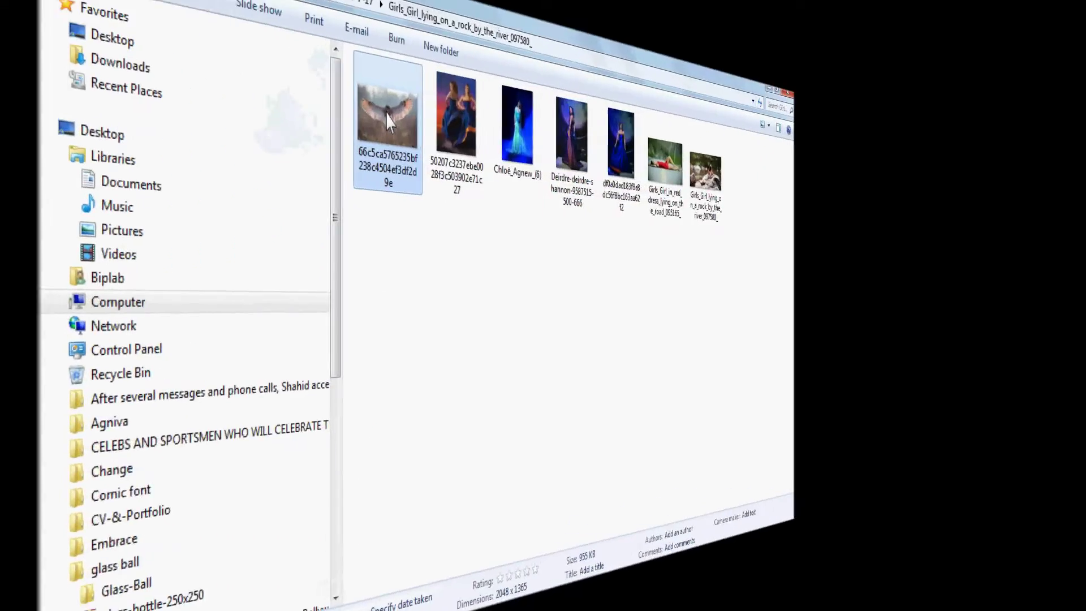
{"action": "right_click", "coordinate": [338, 181]}
Open the owl photo, try a Quick Selection on the left wing, then deselect it
{"action": "left_click", "coordinate": [707, 349]}
{"action": "left_click", "coordinate": [543, 291]}
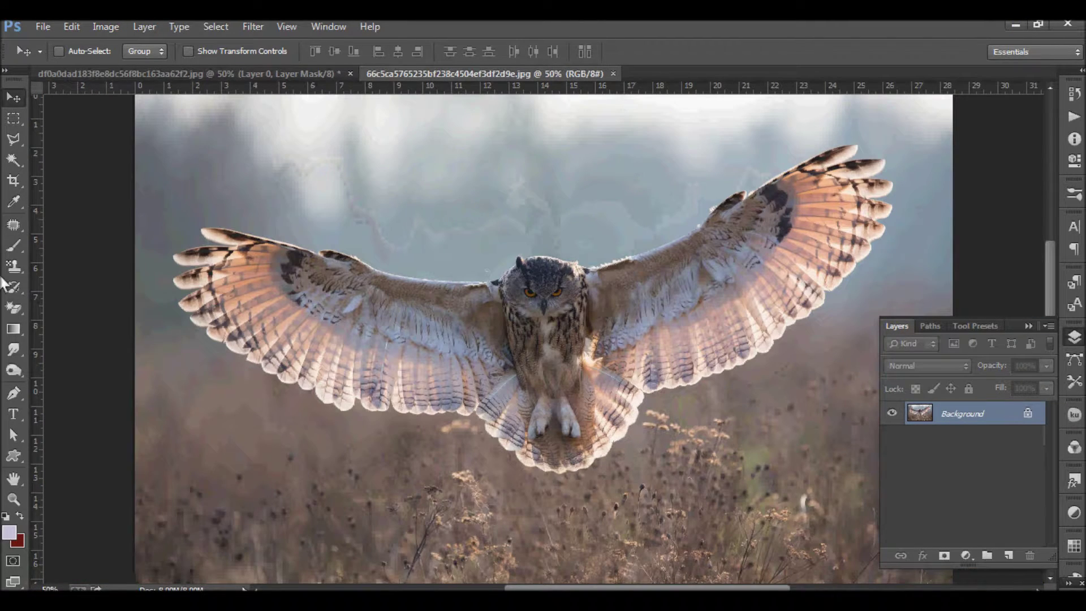
{"action": "left_click", "coordinate": [14, 393]}
{"action": "right_click", "coordinate": [13, 159]}
{"action": "left_click", "coordinate": [50, 158]}
{"action": "mouse_move", "coordinate": [289, 301]}
{"action": "left_mouse_down"}
{"action": "mouse_move", "coordinate": [266, 294]}
{"action": "mouse_move", "coordinate": [275, 253]}
{"action": "left_mouse_up"}
{"action": "key", "text": "bracketright"}
{"action": "key", "text": "bracketright"}
{"action": "key", "text": "bracketright"}
{"action": "key", "text": "ctrl+d"}
{"action": "key", "text": "ctrl+alt+0"}
Start a Pen path with curved anchors along the wing and tail feather edges
{"action": "right_click", "coordinate": [13, 394]}
{"action": "left_click", "coordinate": [74, 406]}
{"action": "key", "text": "ctrl+plus"}
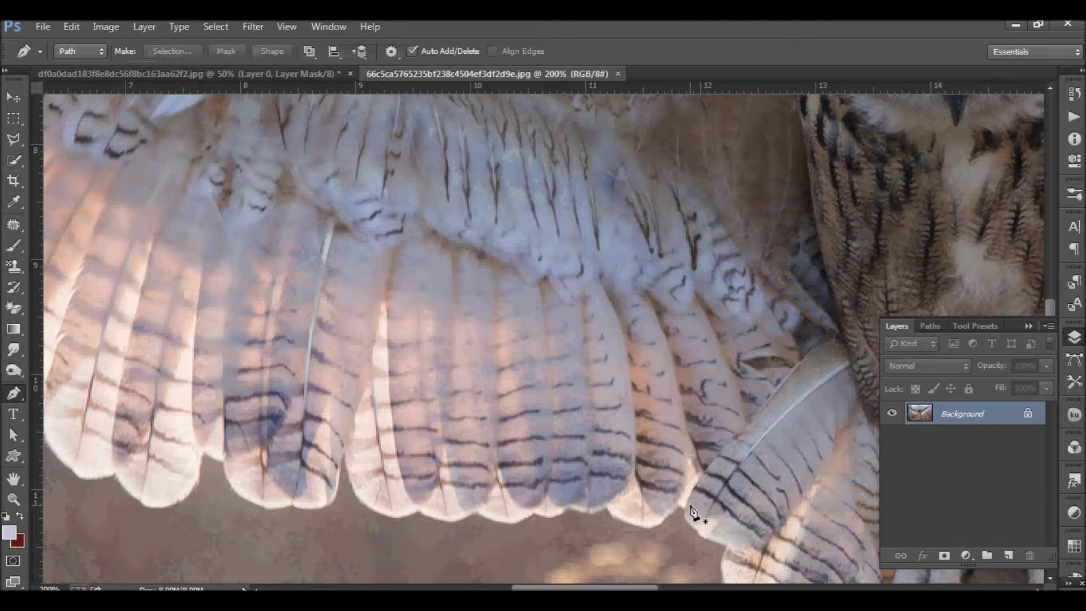
{"action": "left_click", "coordinate": [683, 512]}
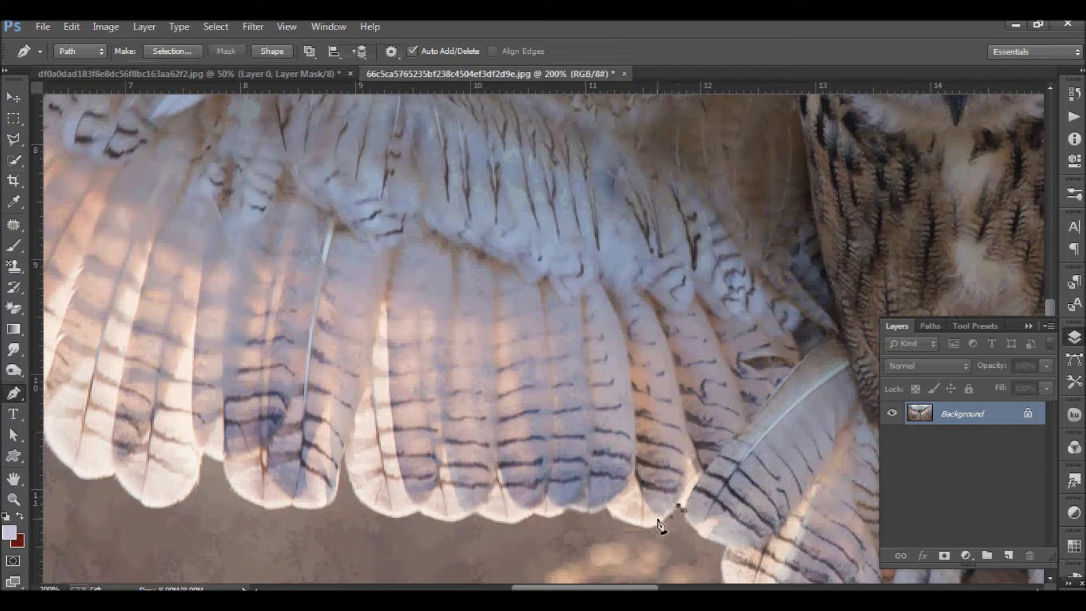
{"action": "left_click_drag", "start_coordinate": [625, 533], "coordinate": [635, 530]}
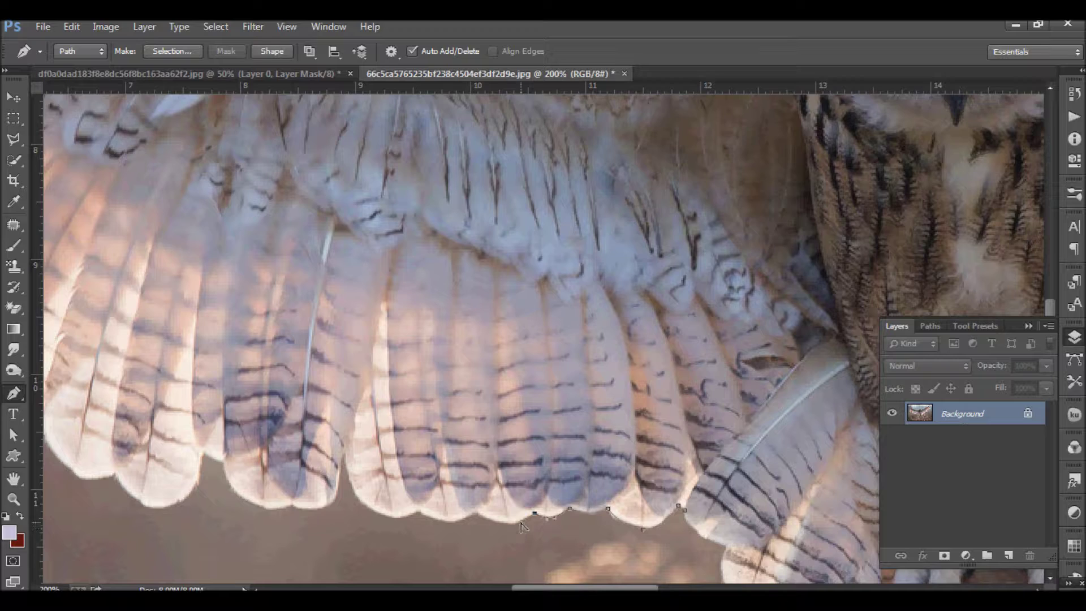
{"action": "key", "text": "ctrl+plus"}
{"action": "left_click", "coordinate": [488, 515]}
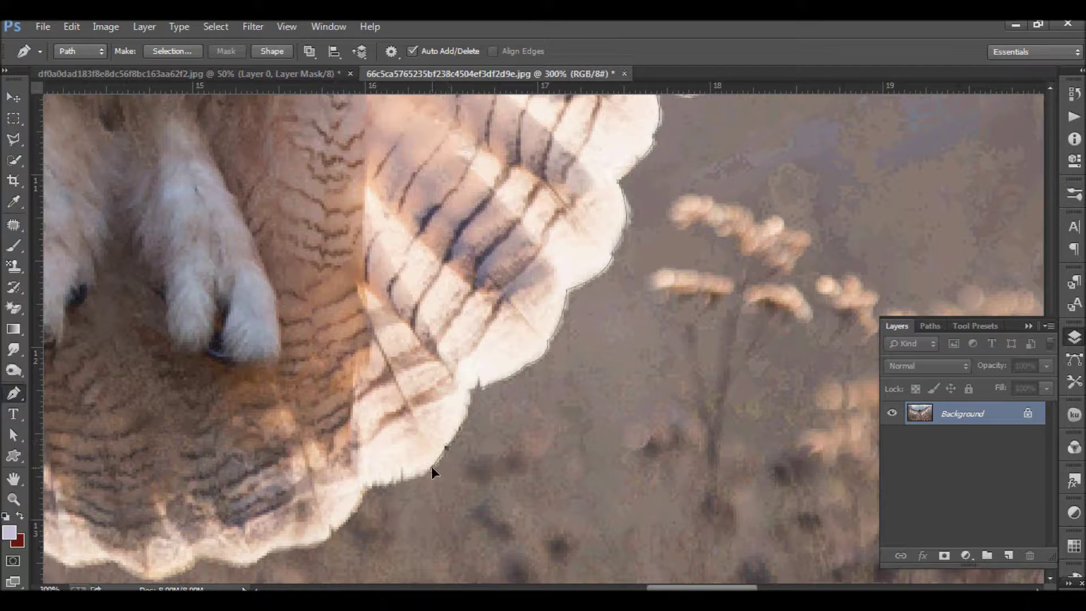
{"action": "left_click_drag", "start_coordinate": [444, 450], "coordinate": [433, 468]}
{"action": "mouse_move", "coordinate": [355, 502]}
{"action": "left_mouse_down"}
{"action": "mouse_move", "coordinate": [453, 334]}
{"action": "mouse_move", "coordinate": [419, 379]}
{"action": "left_mouse_up"}
{"action": "left_click_drag", "start_coordinate": [297, 392], "coordinate": [245, 388]}
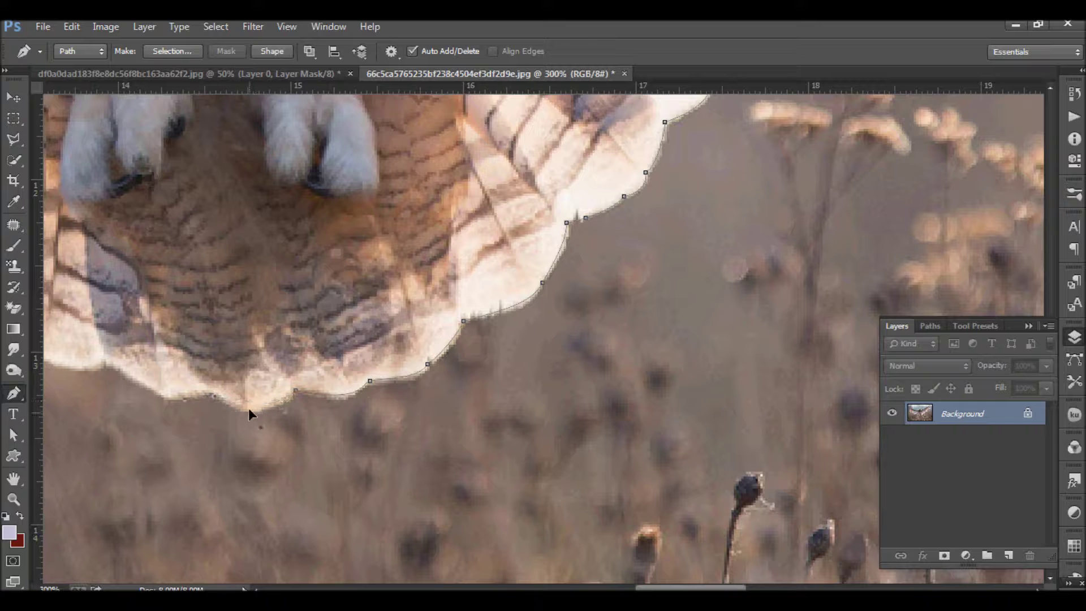
{"action": "left_click_drag", "start_coordinate": [215, 396], "coordinate": [218, 402]}
Finish the feather outline, turn it into a selection and copy the owl to Layer 1
{"action": "mouse_move", "coordinate": [141, 385]}
{"action": "left_mouse_down"}
{"action": "mouse_move", "coordinate": [317, 392]}
{"action": "mouse_move", "coordinate": [605, 502]}
{"action": "left_mouse_up"}
{"action": "left_click_drag", "start_coordinate": [447, 450], "coordinate": [424, 425]}
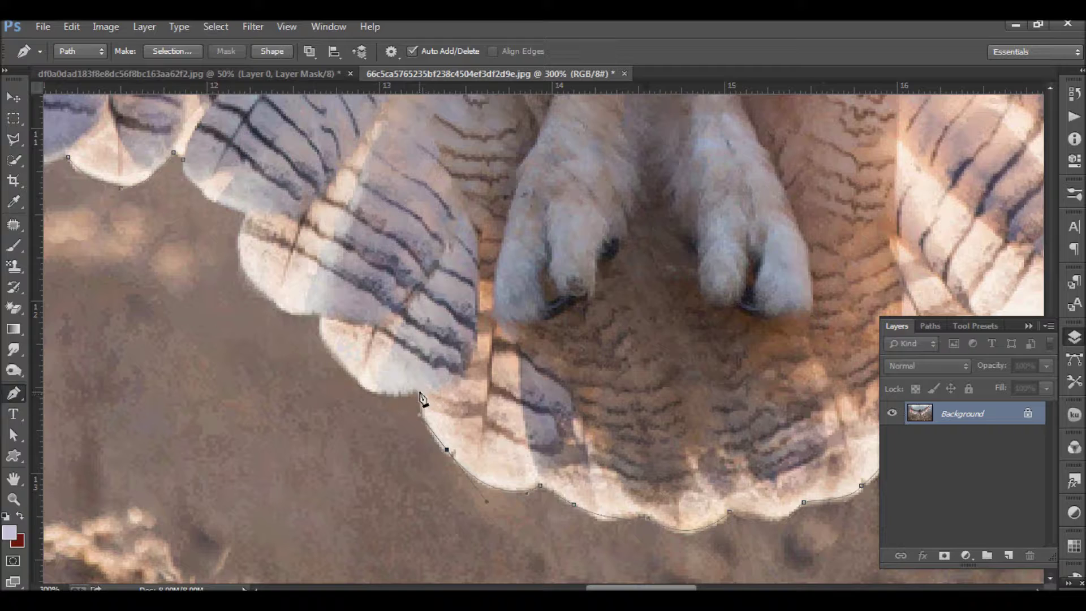
{"action": "mouse_move", "coordinate": [358, 378]}
{"action": "left_mouse_down"}
{"action": "mouse_move", "coordinate": [343, 347]}
{"action": "mouse_move", "coordinate": [420, 411]}
{"action": "left_mouse_up"}
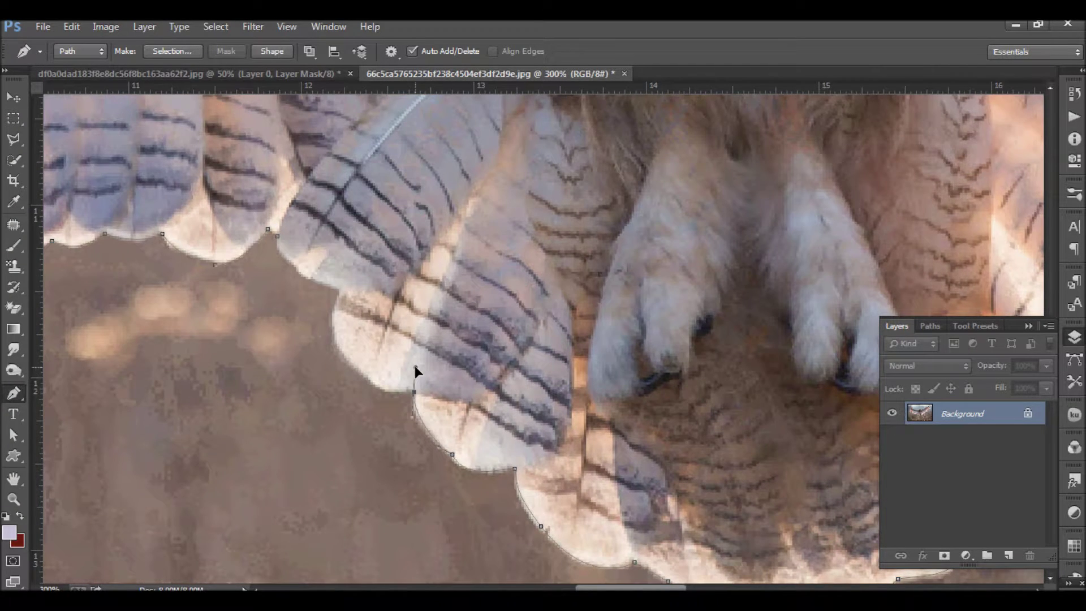
{"action": "left_click_drag", "start_coordinate": [349, 337], "coordinate": [445, 451]}
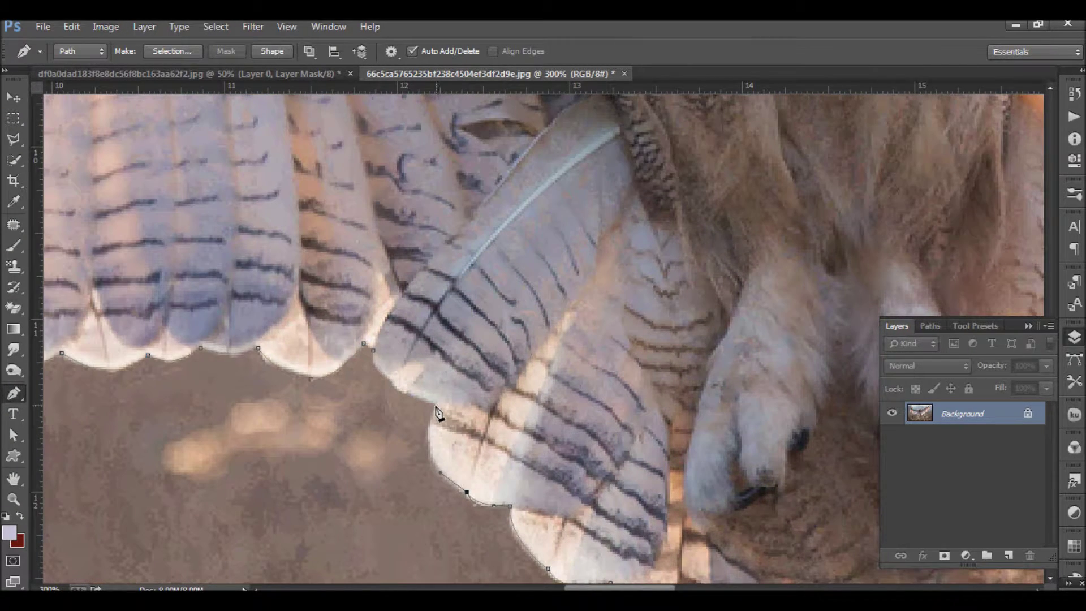
{"action": "left_click_drag", "start_coordinate": [397, 374], "coordinate": [391, 381]}
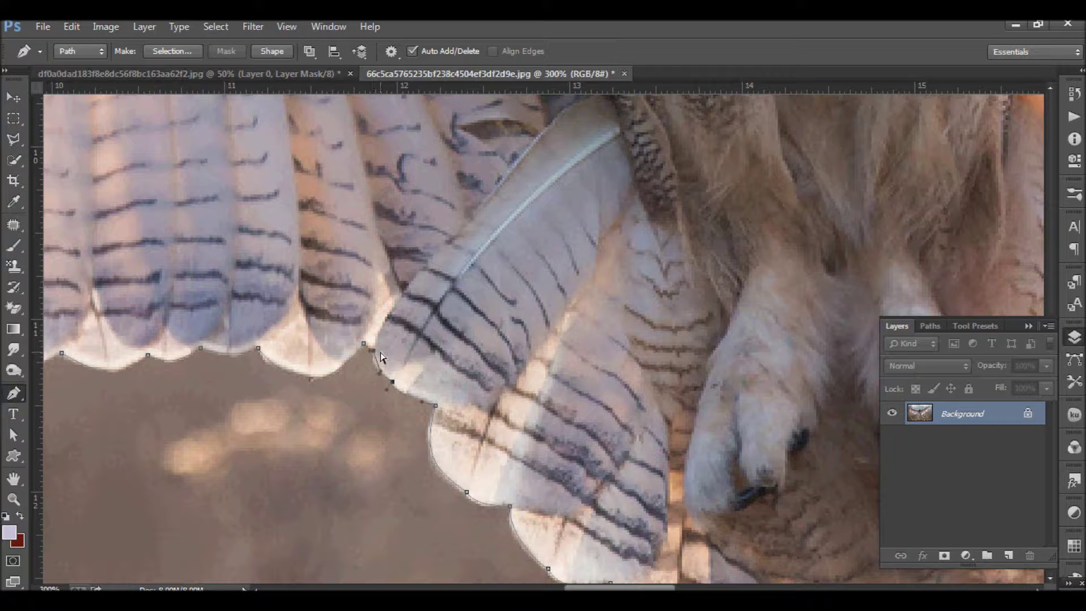
{"action": "scroll", "coordinate": [379, 375], "scroll_direction": "up", "scroll_amount": 1}
{"action": "scroll", "coordinate": [370, 369], "scroll_direction": "up", "scroll_amount": 1}
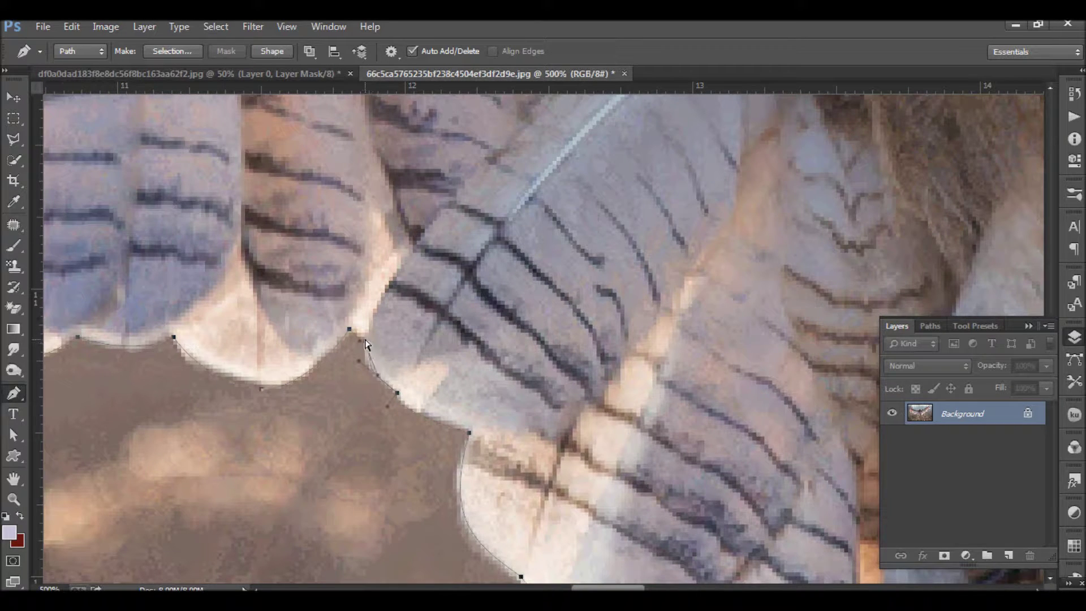
{"action": "left_click_drag", "start_coordinate": [229, 387], "coordinate": [227, 378]}
{"action": "key", "text": "ctrl+0"}
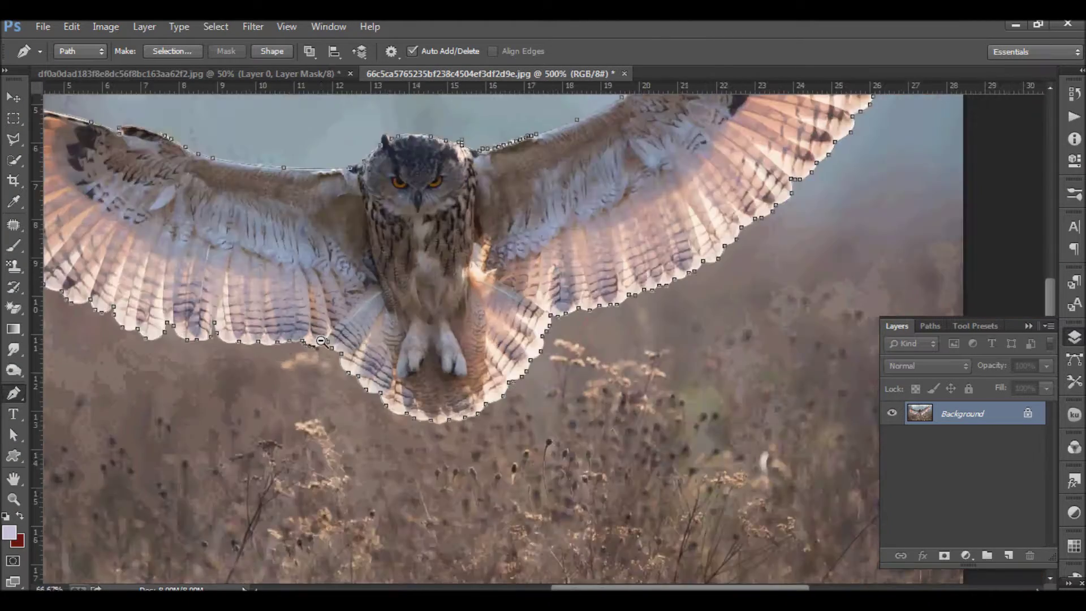
{"action": "key", "text": "ctrl+Return"}
{"action": "key", "text": "ctrl+j"}
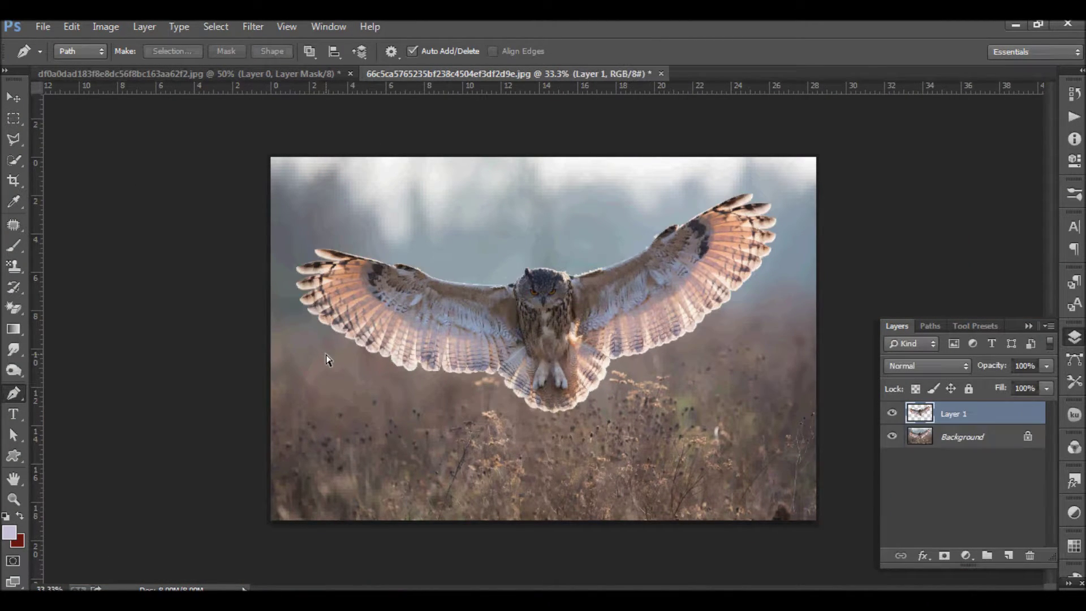
Hide the owl's Background, paste the cutout owl into the woman's picture, rotate and position it
{"action": "left_click", "coordinate": [892, 436]}
{"action": "scroll", "coordinate": [585, 317], "scroll_direction": "up", "scroll_amount": 1}
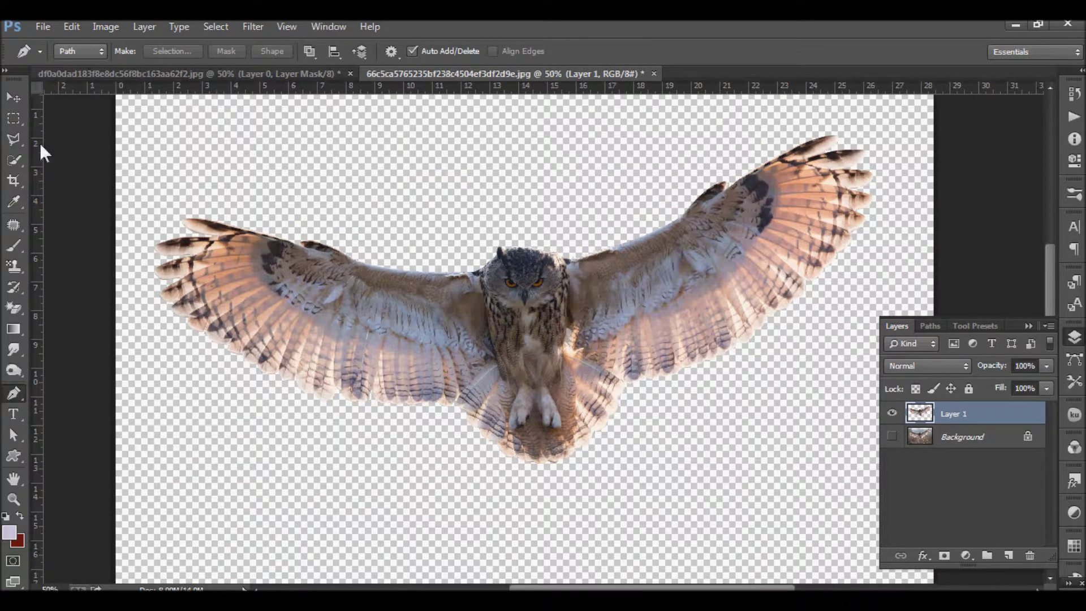
{"action": "left_click", "coordinate": [43, 27]}
{"action": "key", "text": "ctrl+Tab"}
{"action": "key", "text": "ctrl+v"}
{"action": "key", "text": "ctrl+minus"}
{"action": "key", "text": "ctrl+minus"}
{"action": "key", "text": "ctrl+minus"}
{"action": "key", "text": "ctrl+t"}
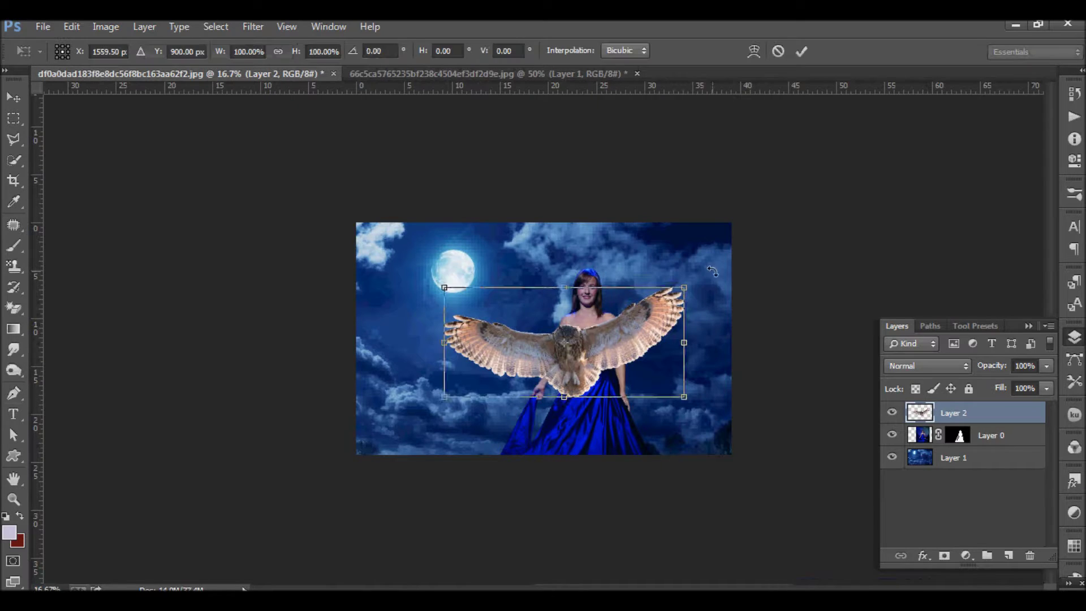
{"action": "left_click_drag", "start_coordinate": [712, 272], "coordinate": [704, 291]}
{"action": "left_click_drag", "start_coordinate": [567, 364], "coordinate": [584, 342]}
{"action": "key", "text": "Return"}
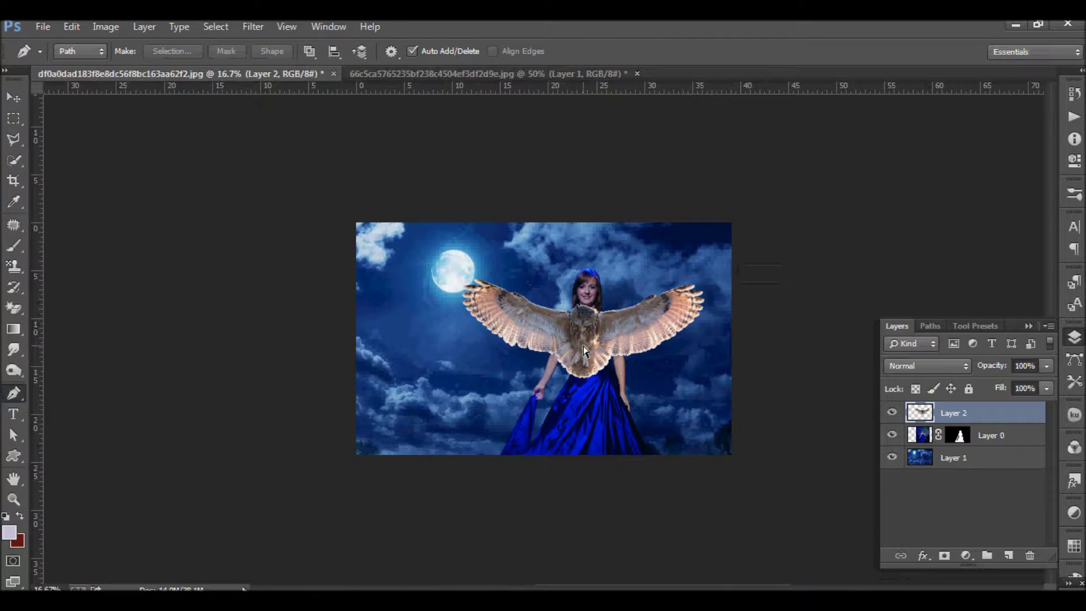
Send owl Layer 2 behind the woman and enlarge the wings around her shoulders
{"action": "key", "text": "ctrl+bracketleft"}
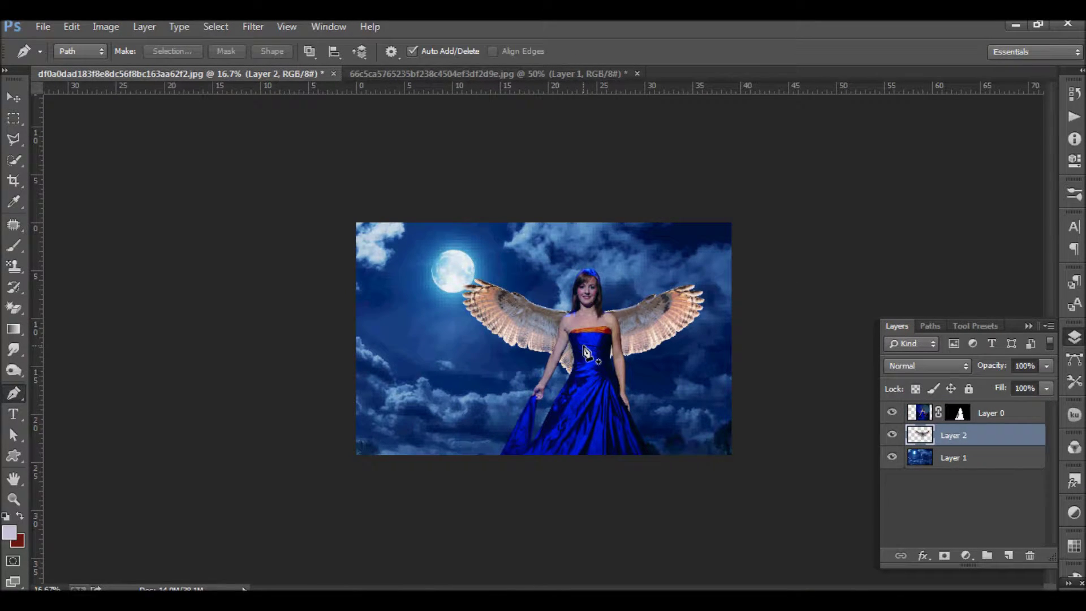
{"action": "key", "text": "ctrl+t"}
{"action": "left_click_drag", "start_coordinate": [706, 278], "coordinate": [728, 266]}
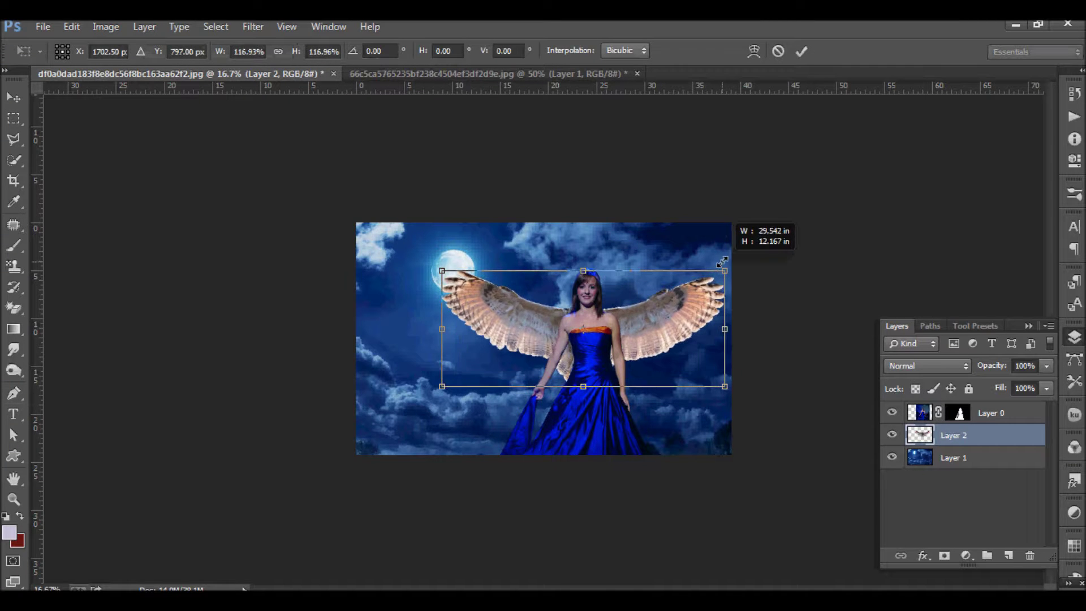
{"action": "mouse_move", "coordinate": [650, 331]}
{"action": "left_mouse_down"}
{"action": "mouse_move", "coordinate": [664, 347]}
{"action": "mouse_move", "coordinate": [654, 344]}
{"action": "left_mouse_up"}
{"action": "key", "text": "ctrl+plus"}
{"action": "key", "text": "ctrl+plus"}
{"action": "key", "text": "Return"}
{"action": "key", "text": "p"}
{"action": "left_click", "coordinate": [628, 359], "text": "ctrl"}
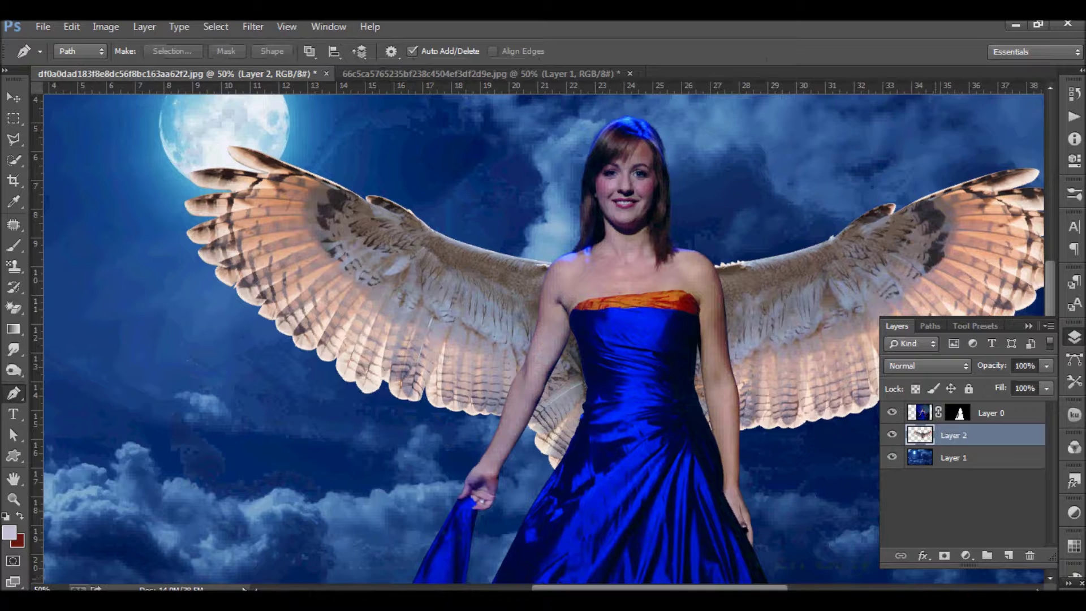
Add a mask to Layer 2, hide the woman, and pen-trace around the owl's body and tail
{"action": "left_click", "coordinate": [944, 554]}
{"action": "left_click", "coordinate": [616, 407], "text": "ctrl"}
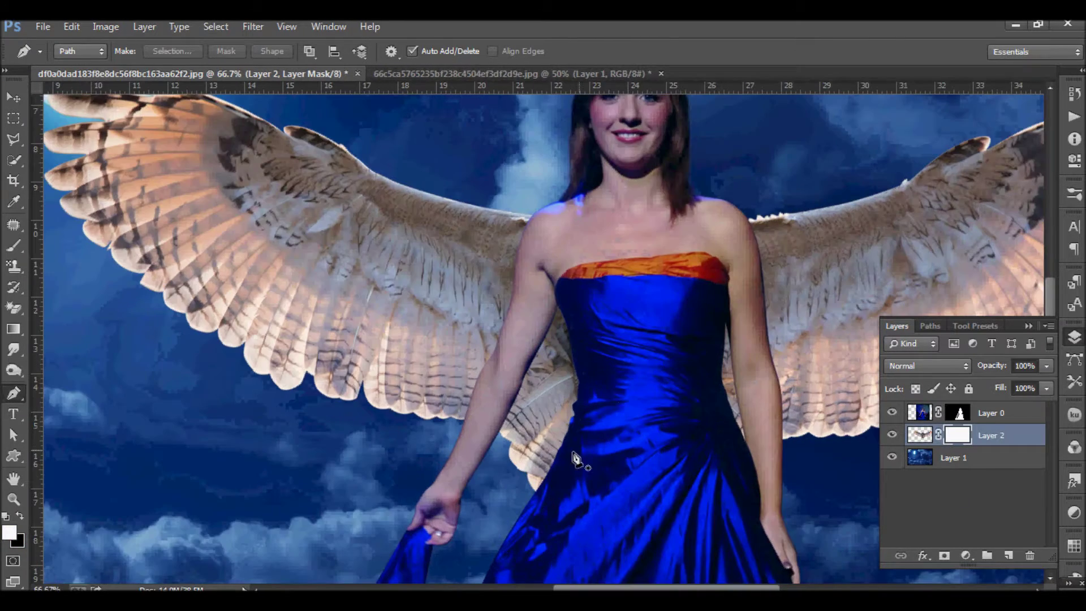
{"action": "left_click", "coordinate": [893, 416]}
{"action": "left_click", "coordinate": [614, 373], "text": "ctrl"}
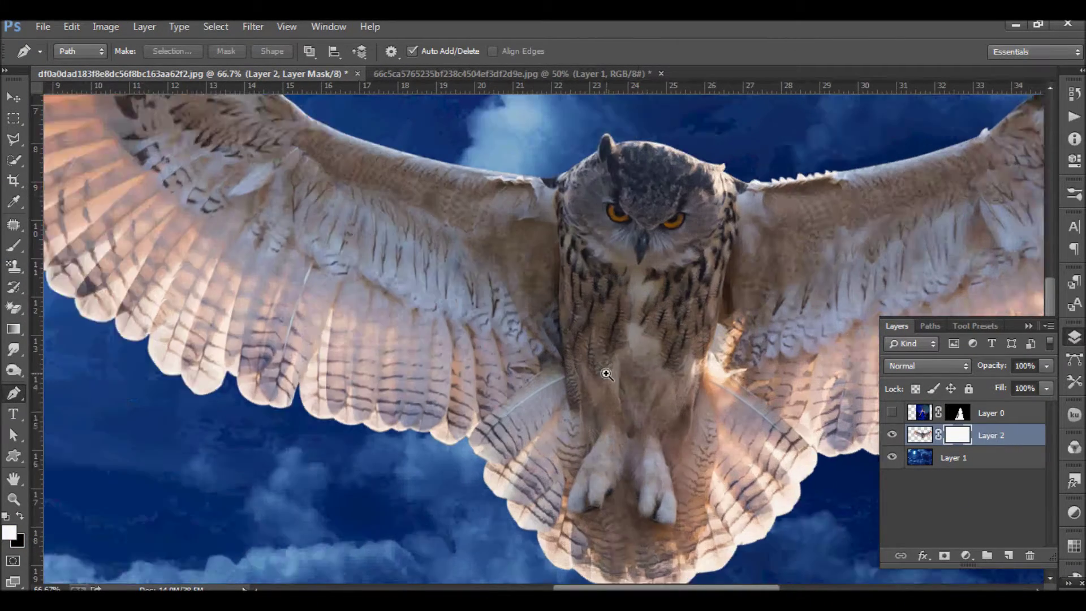
{"action": "left_click", "coordinate": [439, 452]}
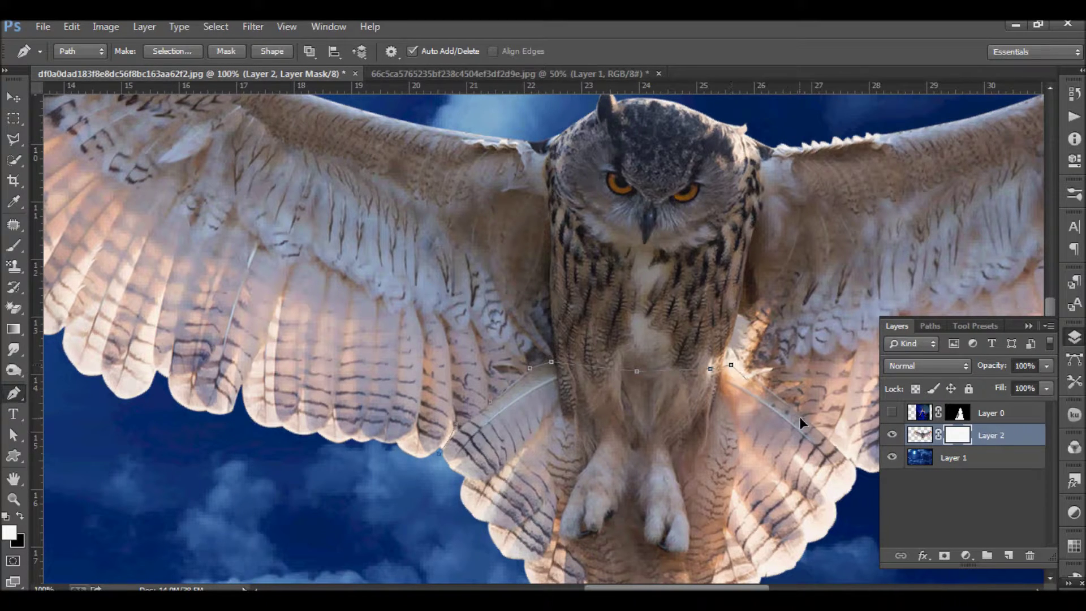
{"action": "left_click_drag", "start_coordinate": [838, 427], "coordinate": [562, 385]}
{"action": "left_click", "coordinate": [590, 400]}
{"action": "left_click_drag", "start_coordinate": [622, 459], "coordinate": [623, 488]}
{"action": "left_click_drag", "start_coordinate": [245, 571], "coordinate": [355, 489]}
{"action": "left_click", "coordinate": [408, 516]}
Fill the body-and-tail selection black on Layer 2's mask and show the woman again
{"action": "left_click", "coordinate": [302, 419]}
{"action": "left_click", "coordinate": [269, 305]}
{"action": "left_click", "coordinate": [291, 250]}
{"action": "key", "text": "ctrl+Return"}
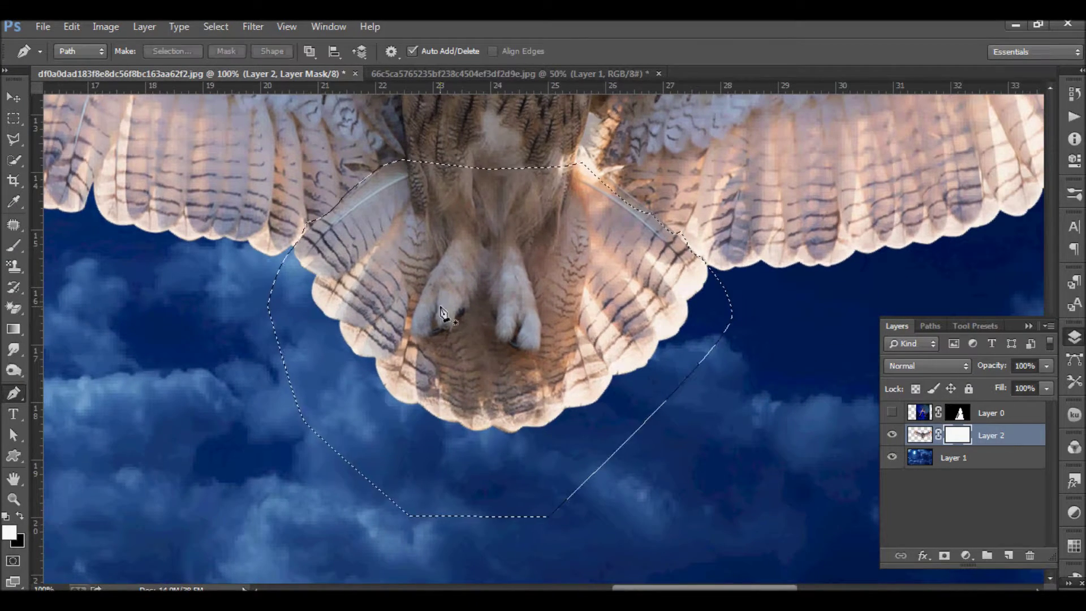
{"action": "key", "text": "Delete"}
{"action": "left_click", "coordinate": [892, 412]}
{"action": "key", "text": "ctrl+minus"}
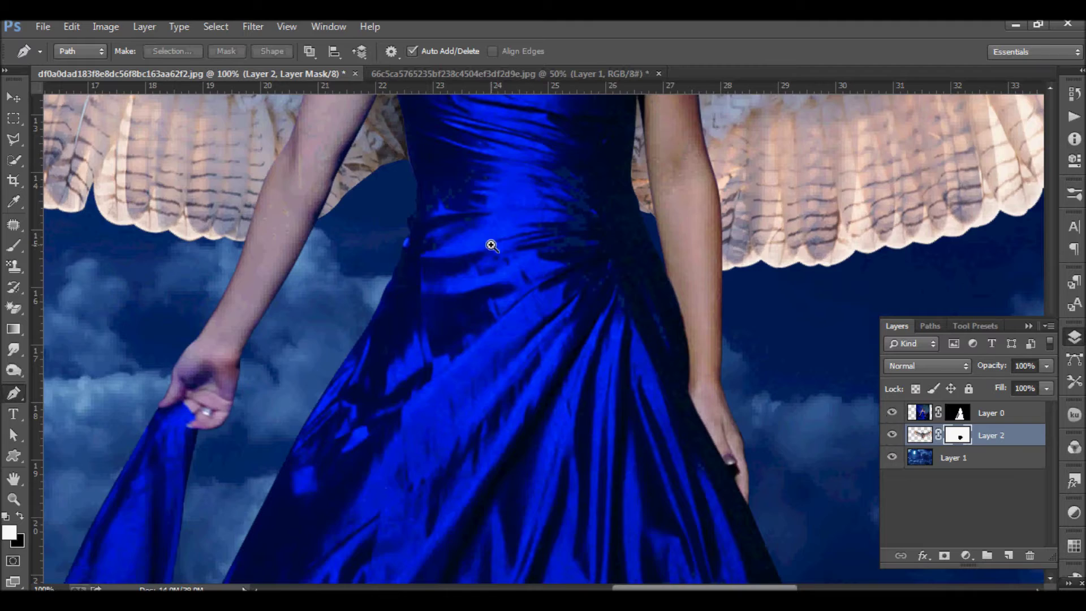
{"action": "key", "text": "ctrl+minus"}
{"action": "key", "text": "ctrl+minus"}
{"action": "left_click", "coordinate": [622, 359], "text": "alt"}
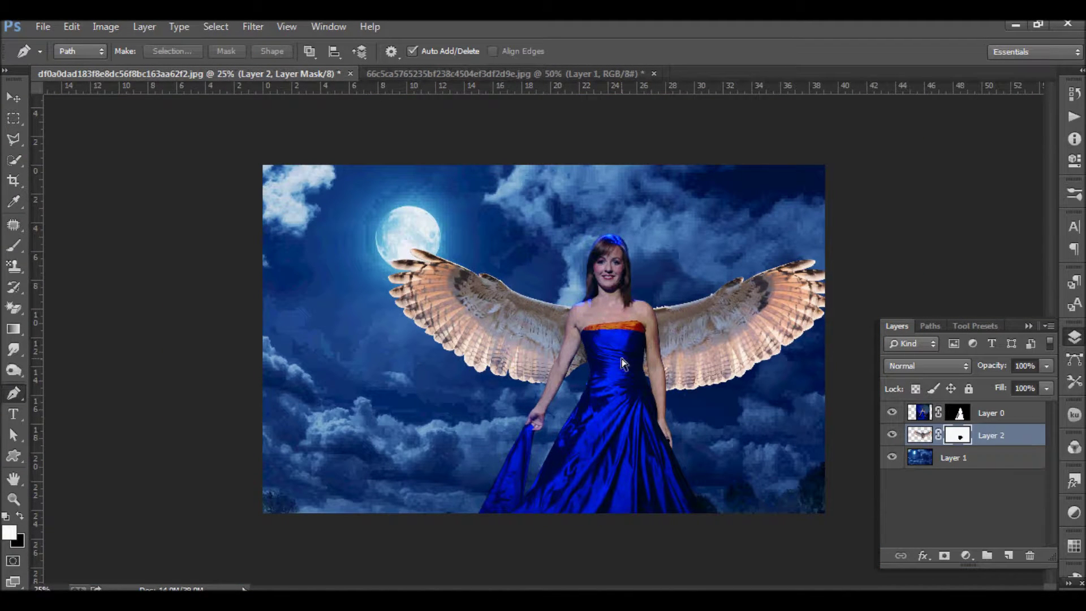
{"action": "left_click", "coordinate": [917, 441]}
Lower the wings' Saturation and raise their Lightness in Hue/Saturation
{"action": "key", "text": "ctrl+u"}
{"action": "left_click_drag", "start_coordinate": [892, 273], "coordinate": [855, 274]}
{"action": "left_click_drag", "start_coordinate": [891, 310], "coordinate": [917, 320]}
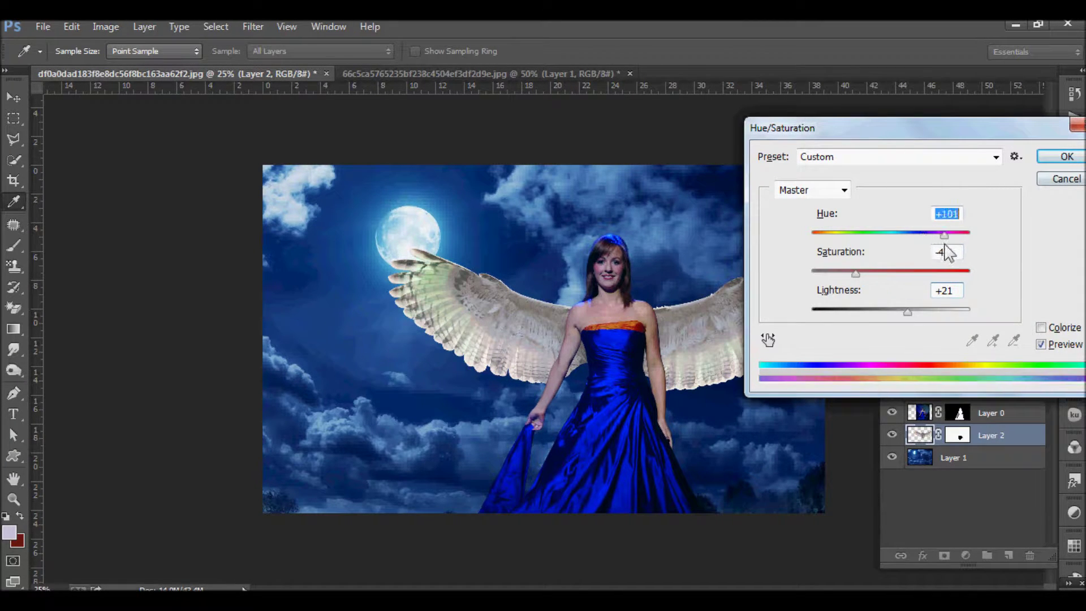
{"action": "left_click", "coordinate": [1059, 156]}
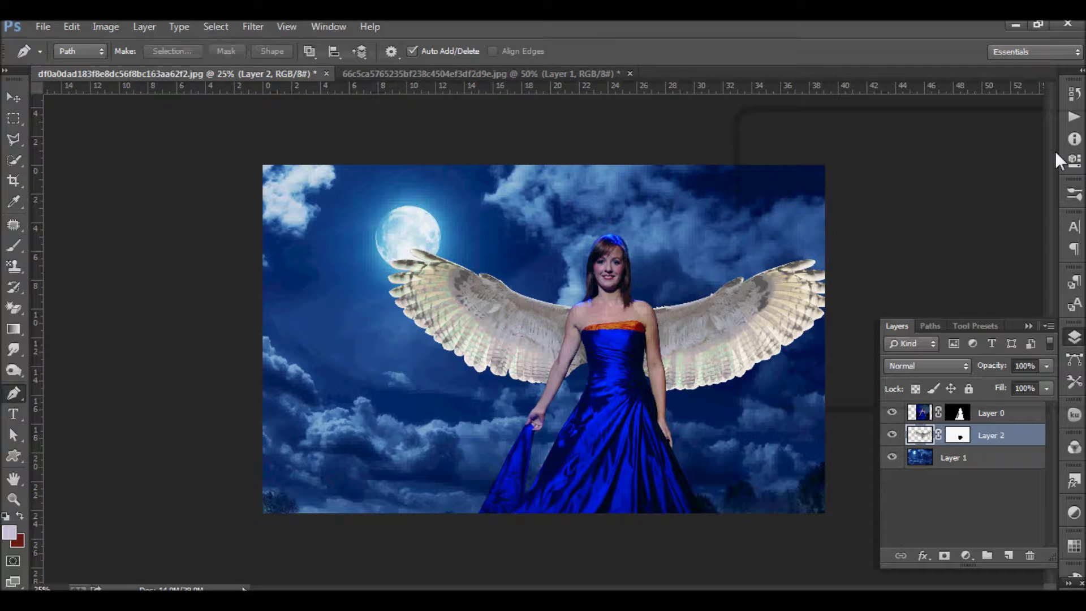
{"action": "left_click", "coordinate": [99, 24]}
{"action": "mouse_move", "coordinate": [130, 66]}
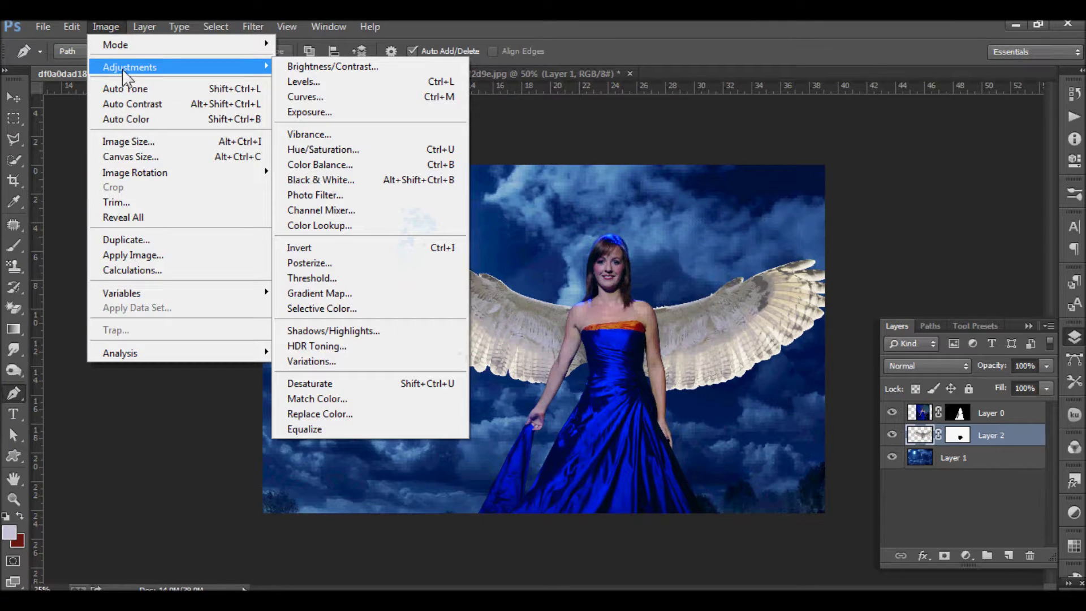
{"action": "left_click", "coordinate": [336, 165]}
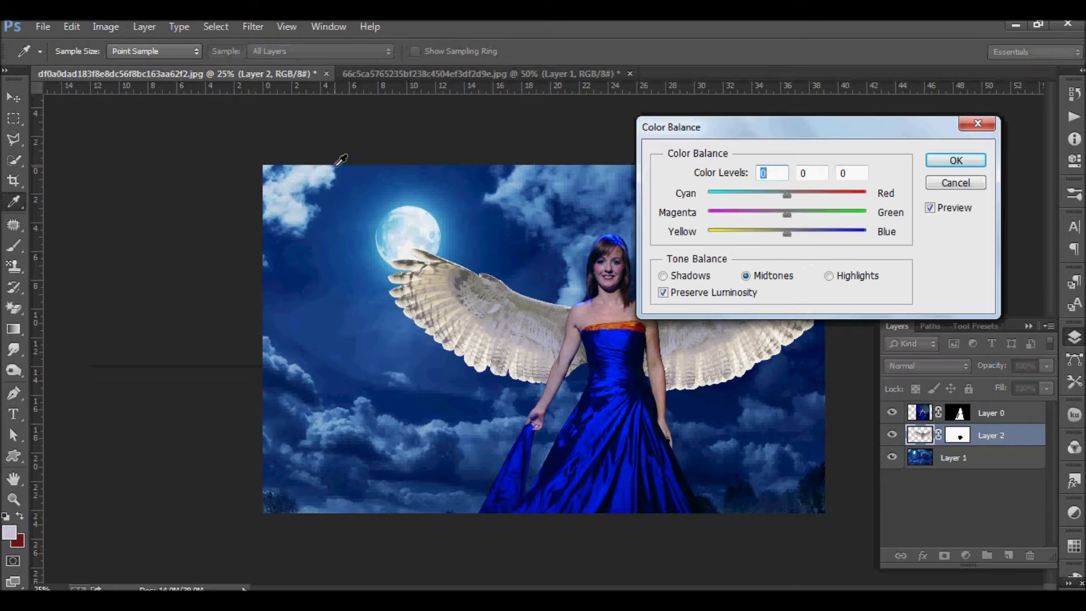
Color-balance the wings toward cyan and blue: Midtones -55/-22/+32, plus Shadows and Highlights
{"action": "left_click_drag", "start_coordinate": [781, 202], "coordinate": [756, 208]}
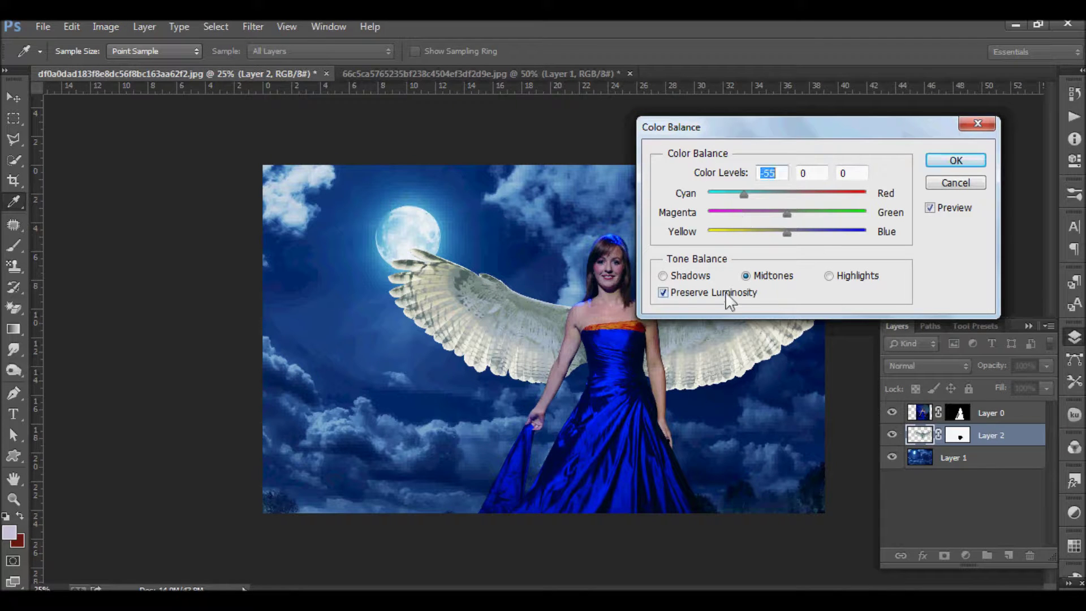
{"action": "left_click_drag", "start_coordinate": [786, 233], "coordinate": [812, 233]}
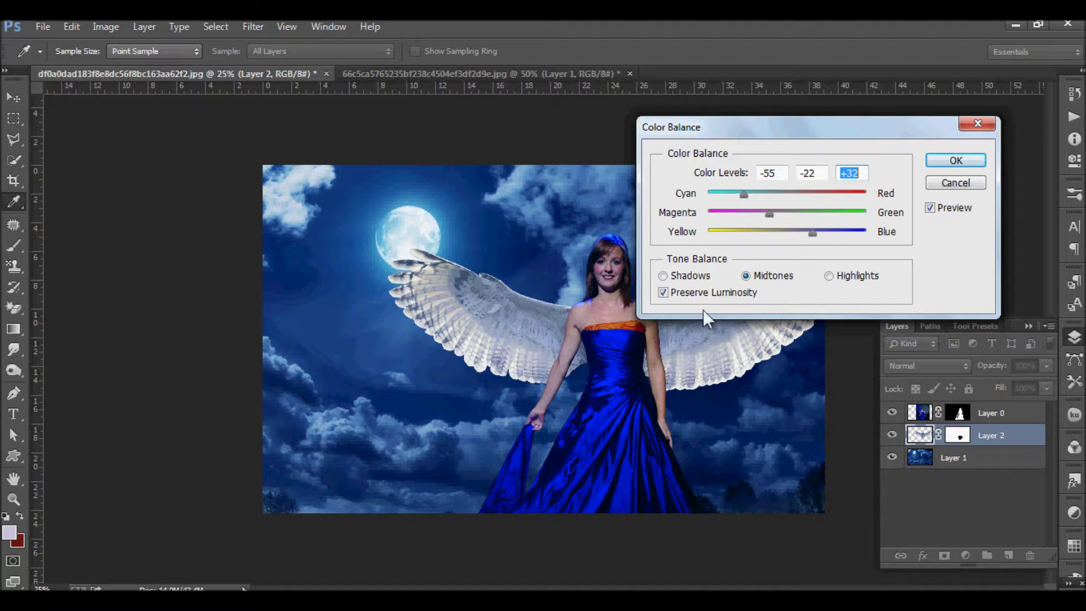
{"action": "left_click", "coordinate": [663, 276]}
{"action": "left_click_drag", "start_coordinate": [787, 233], "coordinate": [799, 233]}
{"action": "mouse_move", "coordinate": [787, 195]}
{"action": "left_mouse_down"}
{"action": "mouse_move", "coordinate": [772, 217]}
{"action": "mouse_move", "coordinate": [805, 235]}
{"action": "left_mouse_up"}
{"action": "left_click", "coordinate": [829, 276]}
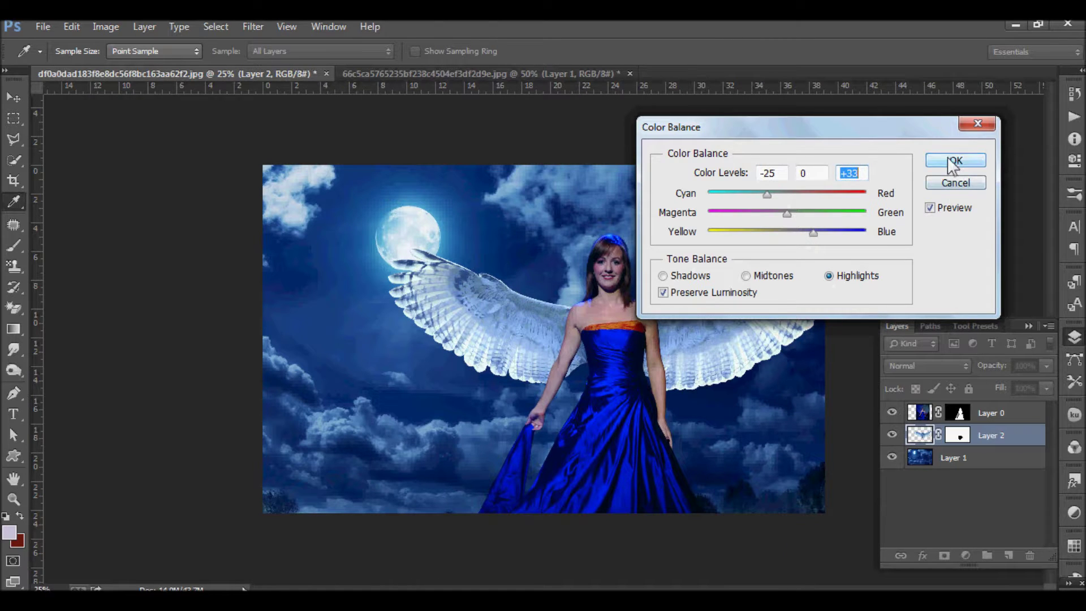
{"action": "left_click", "coordinate": [956, 160]}
{"action": "key", "text": "p"}
{"action": "key", "text": "ctrl+plus"}
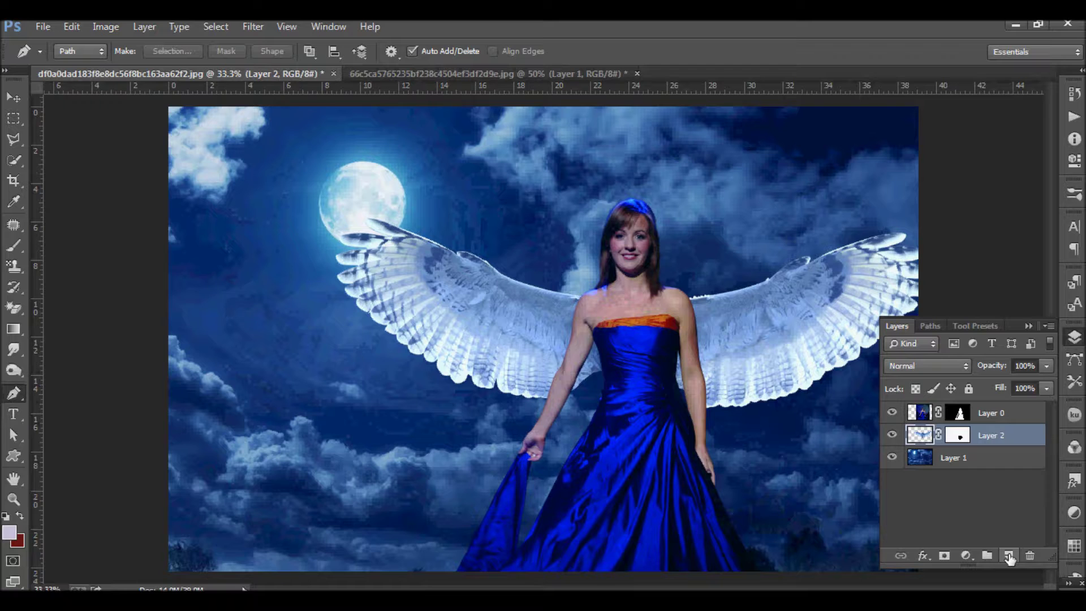
Duplicate the wings layer, Gaussian-blur the copy and move it beneath Layer 2
{"action": "left_click_drag", "start_coordinate": [919, 442], "coordinate": [1010, 555]}
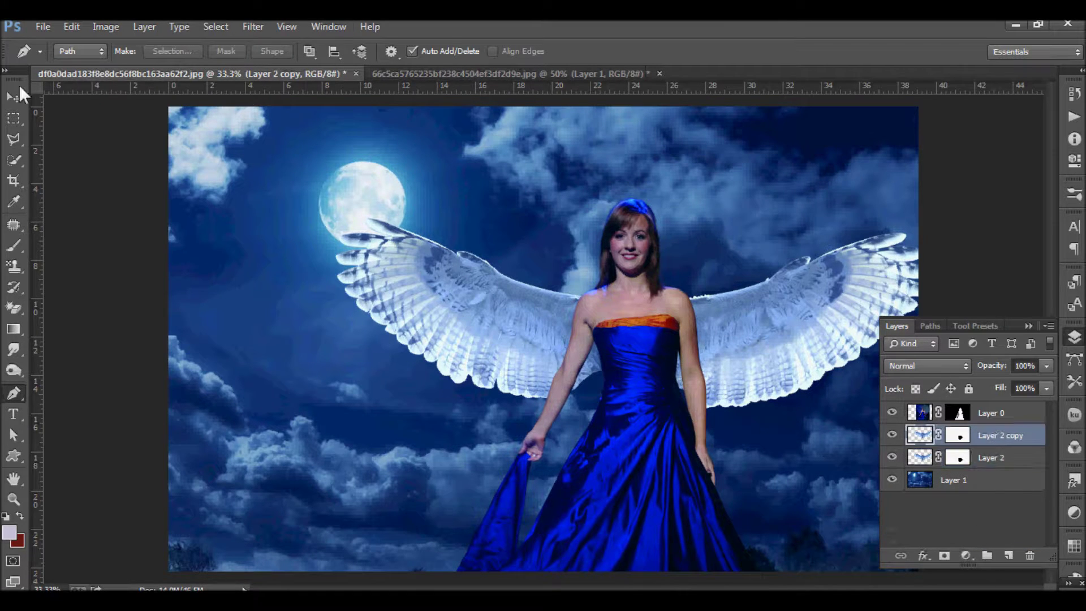
{"action": "left_click", "coordinate": [252, 26]}
{"action": "left_click", "coordinate": [495, 318]}
{"action": "left_click_drag", "start_coordinate": [138, 310], "coordinate": [146, 310]}
{"action": "left_click", "coordinate": [290, 98]}
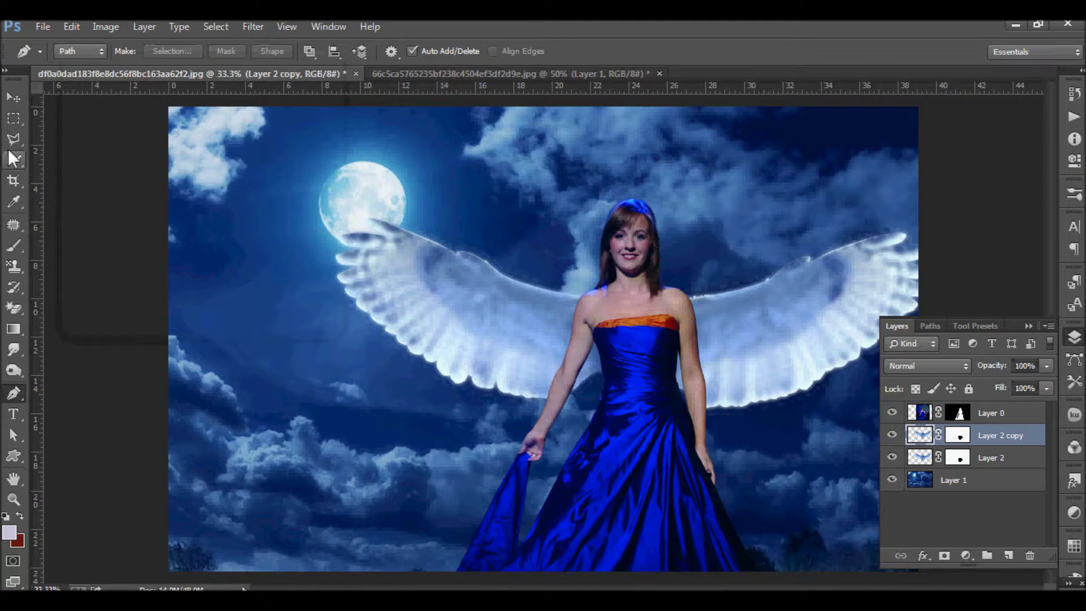
{"action": "left_click", "coordinate": [11, 105]}
{"action": "key", "text": "ctrl+bracketleft"}
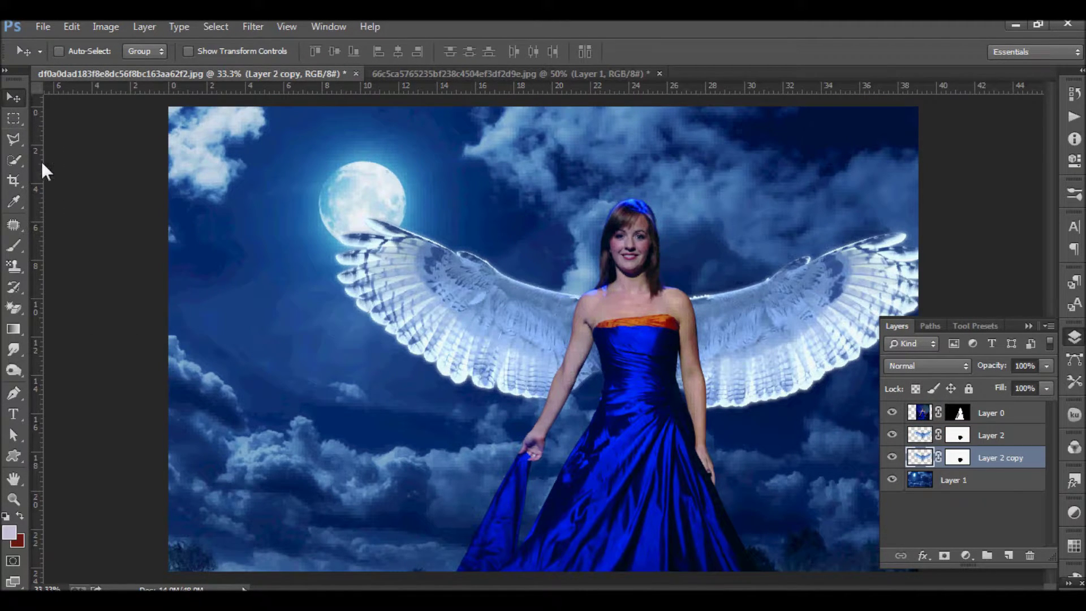
{"action": "left_click", "coordinate": [1007, 556]}
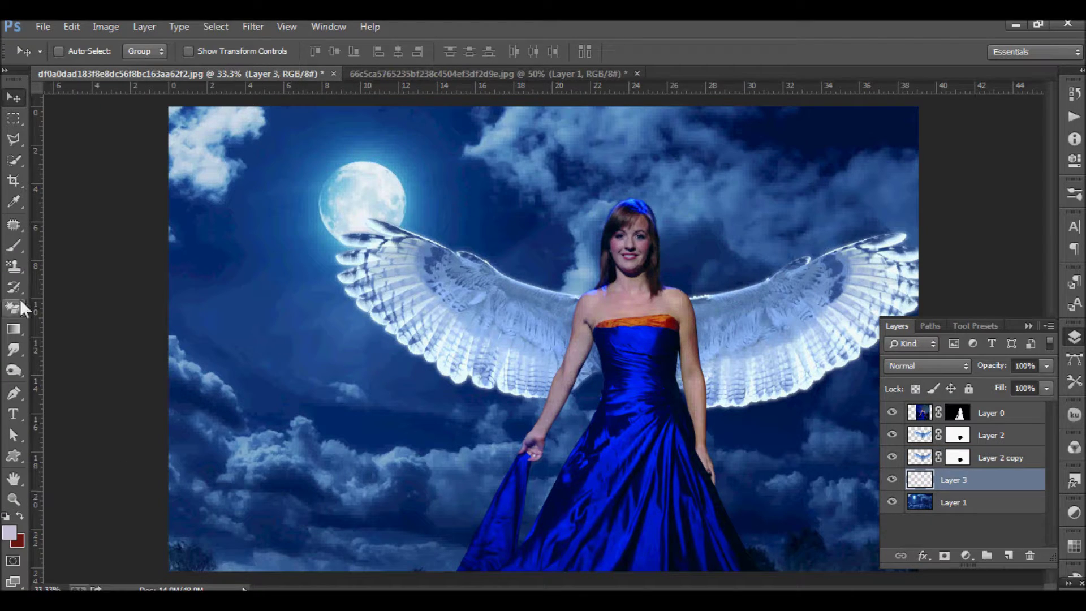
Sample the moon's light blue as the foreground colour
{"action": "left_click", "coordinate": [14, 246]}
{"action": "left_click", "coordinate": [13, 200]}
{"action": "left_click", "coordinate": [85, 189]}
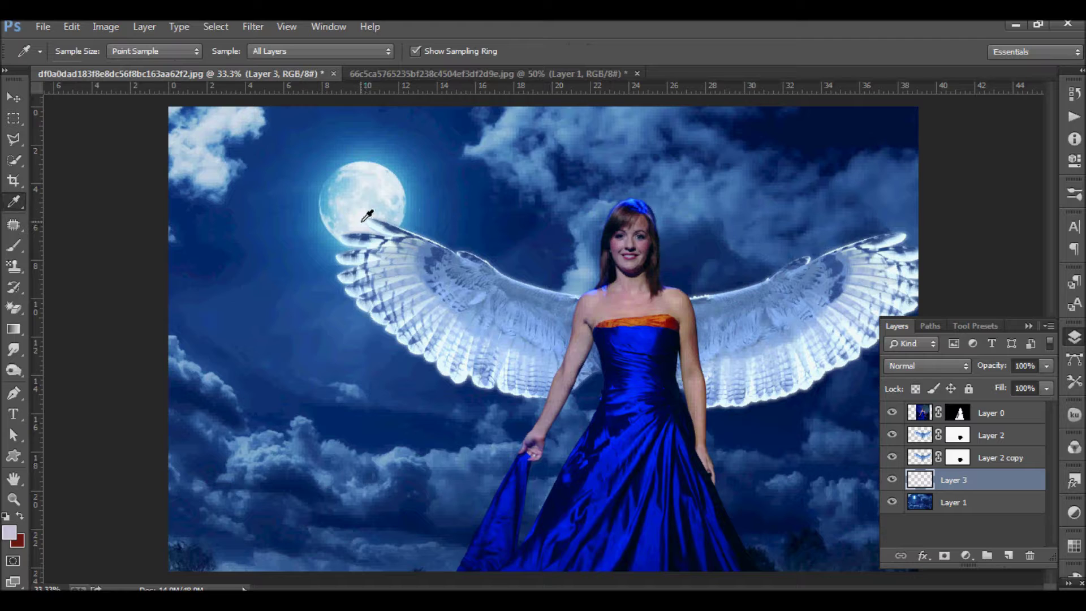
{"action": "left_click", "coordinate": [338, 207]}
Paint a soft light-blue glow over the sky around her head with a large soft brush
{"action": "left_click", "coordinate": [14, 245]}
{"action": "left_click", "coordinate": [66, 244]}
{"action": "left_click", "coordinate": [80, 51]}
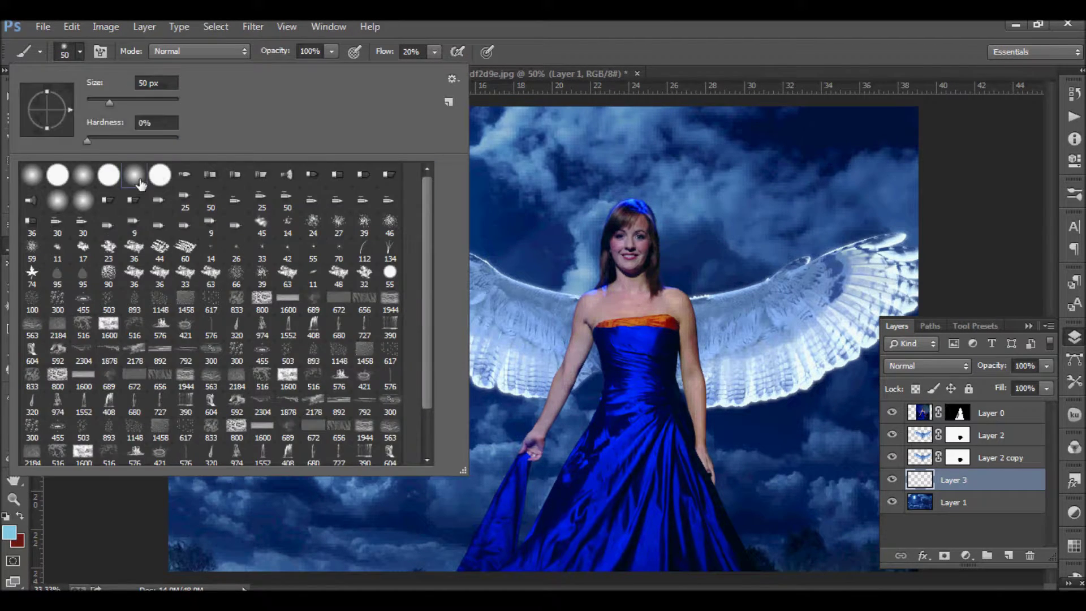
{"action": "double_click", "coordinate": [141, 184]}
{"action": "mouse_move", "coordinate": [486, 186]}
{"action": "left_mouse_down"}
{"action": "mouse_move", "coordinate": [623, 193]}
{"action": "mouse_move", "coordinate": [707, 215]}
{"action": "left_mouse_up"}
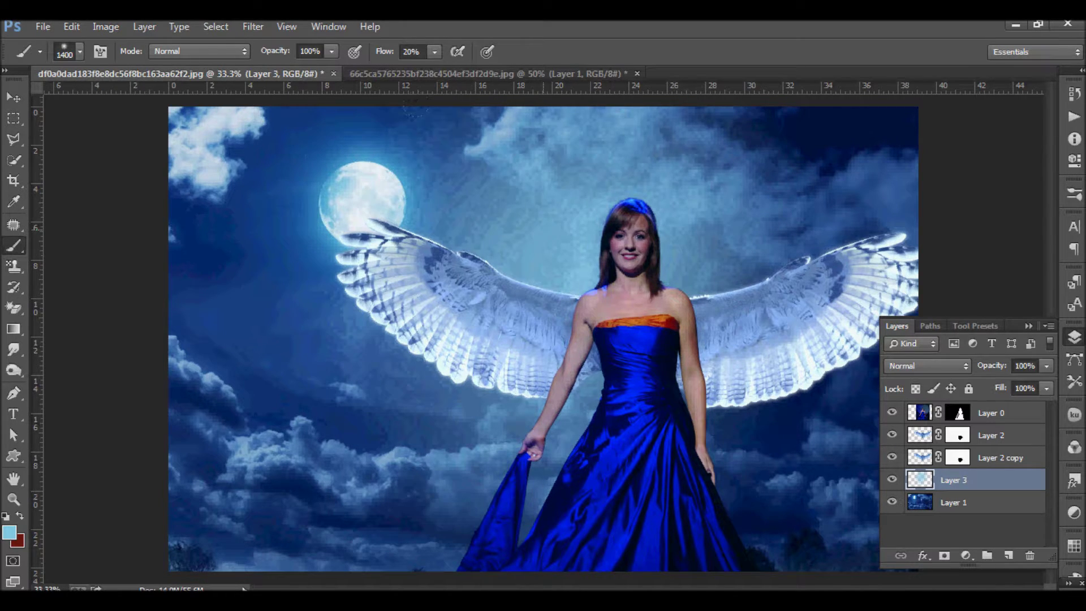
{"action": "left_click_drag", "start_coordinate": [413, 109], "coordinate": [492, 209]}
{"action": "key", "text": "bracketleft"}
{"action": "key", "text": "bracketleft"}
{"action": "key", "text": "bracketleft"}
{"action": "left_click_drag", "start_coordinate": [526, 260], "coordinate": [557, 202]}
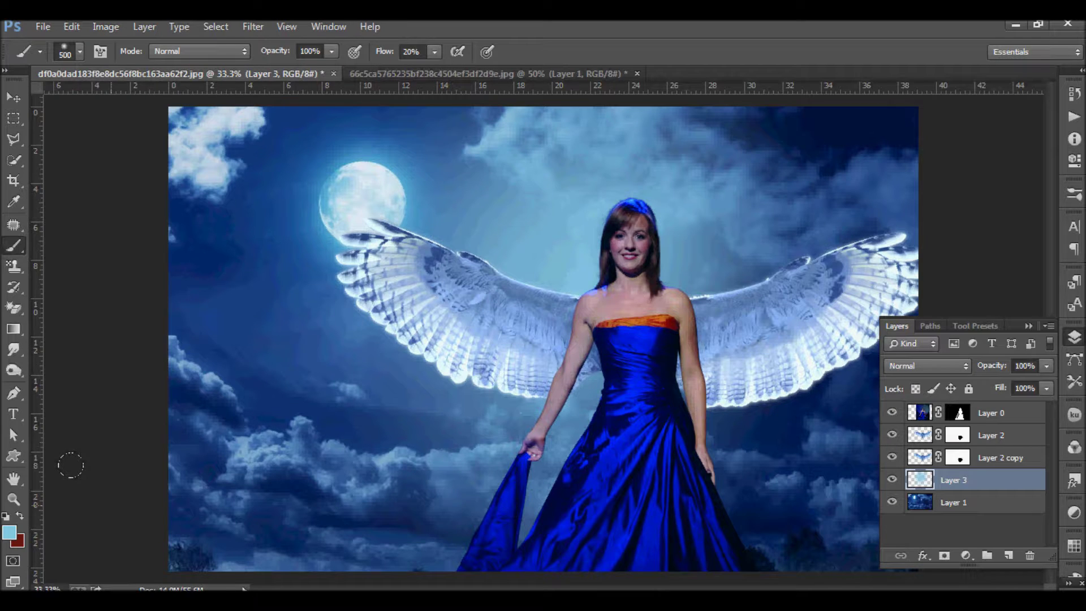
Set the glow layer's blend mode to Screen after trying nearby modes
{"action": "left_click", "coordinate": [928, 365]}
{"action": "left_click", "coordinate": [905, 136]}
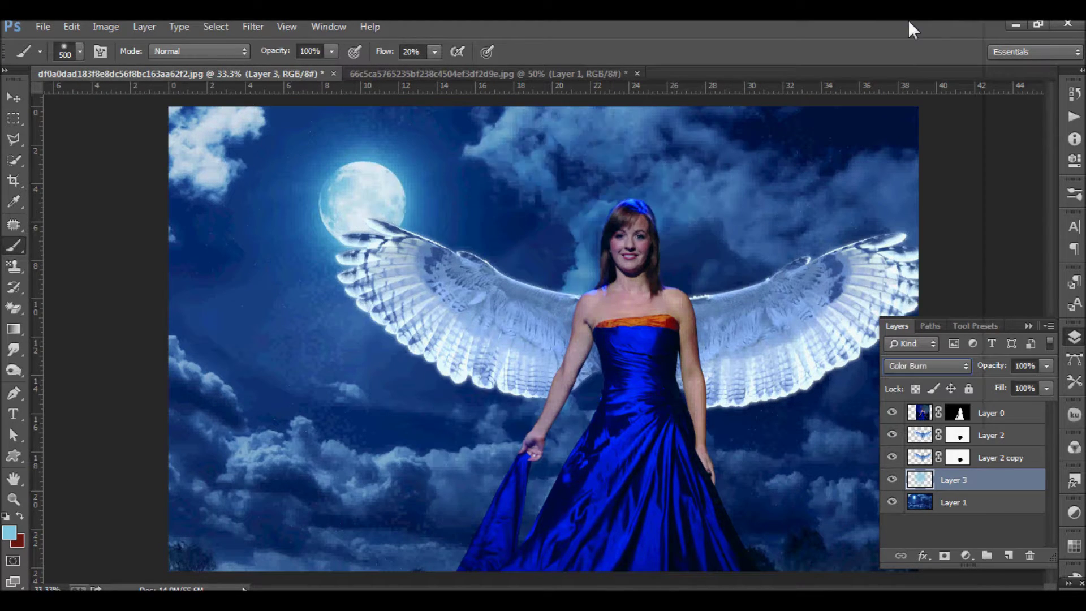
{"action": "key", "text": "Down"}
{"action": "key", "text": "Down"}
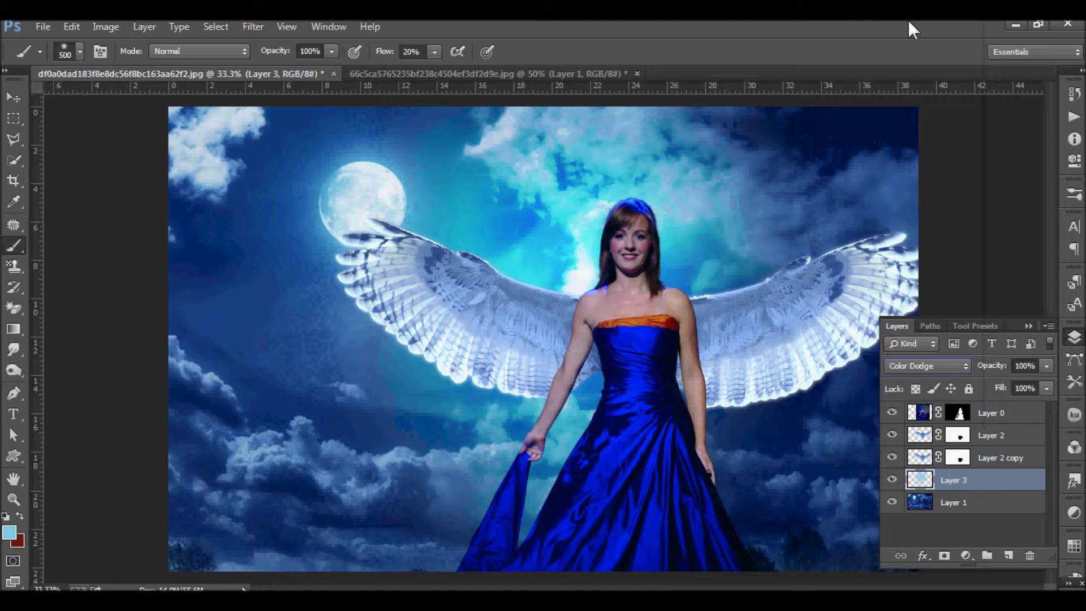
{"action": "key", "text": "Down"}
{"action": "key", "text": "Down"}
{"action": "key", "text": "Down"}
{"action": "key", "text": "Up"}
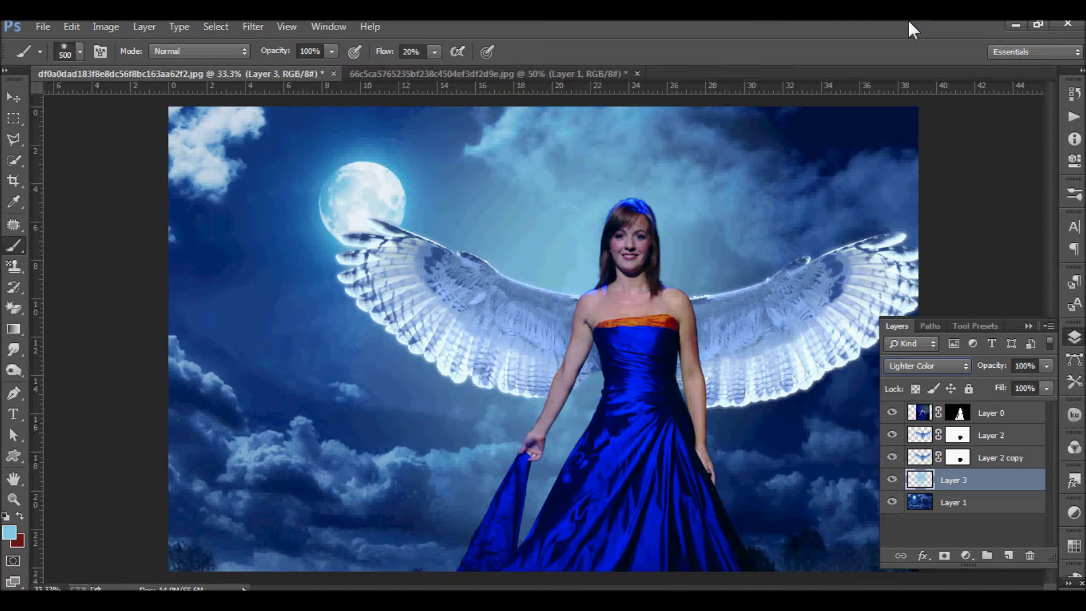
{"action": "key", "text": "Up"}
{"action": "key", "text": "Up"}
{"action": "key", "text": "Up"}
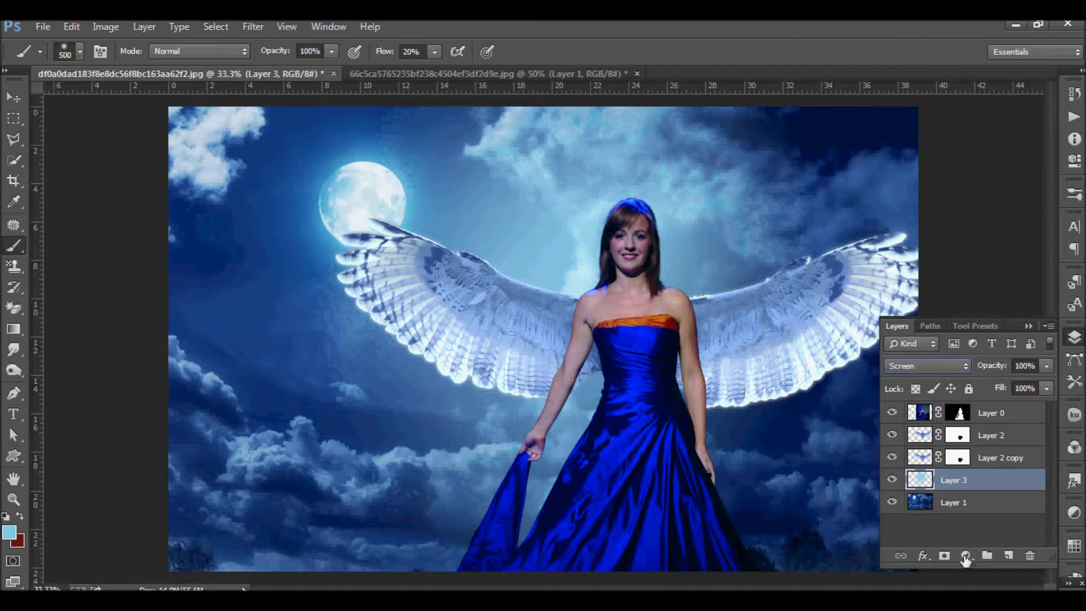
{"action": "mouse_move", "coordinate": [961, 480]}
{"action": "left_mouse_down"}
{"action": "mouse_move", "coordinate": [995, 407]}
{"action": "mouse_move", "coordinate": [1007, 481]}
{"action": "left_mouse_up"}
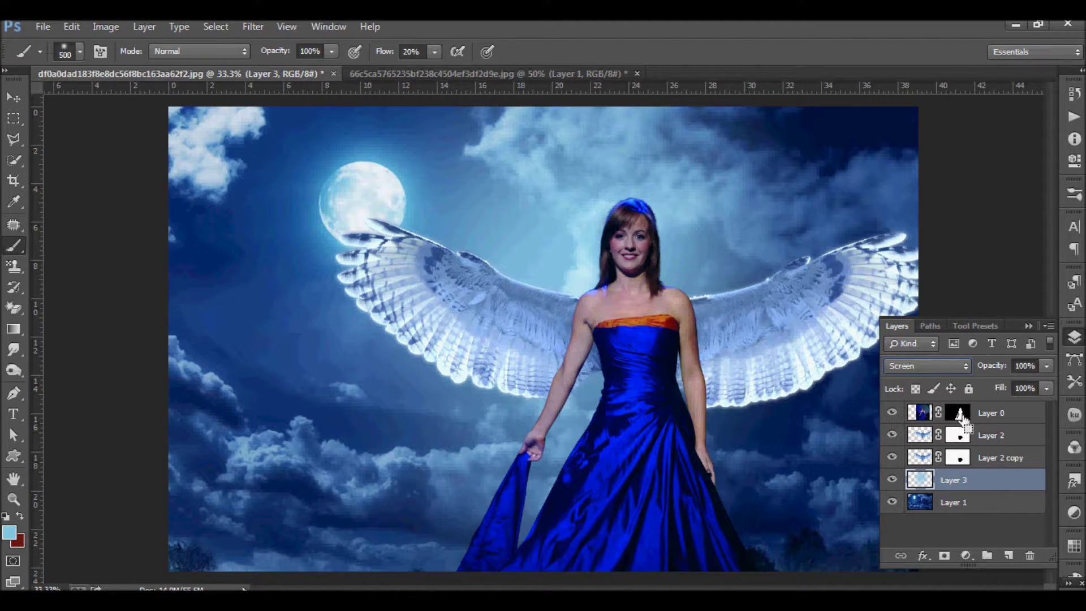
Add a Color Balance layer shifting midtones and highlights toward cyan
{"action": "left_click", "coordinate": [970, 558]}
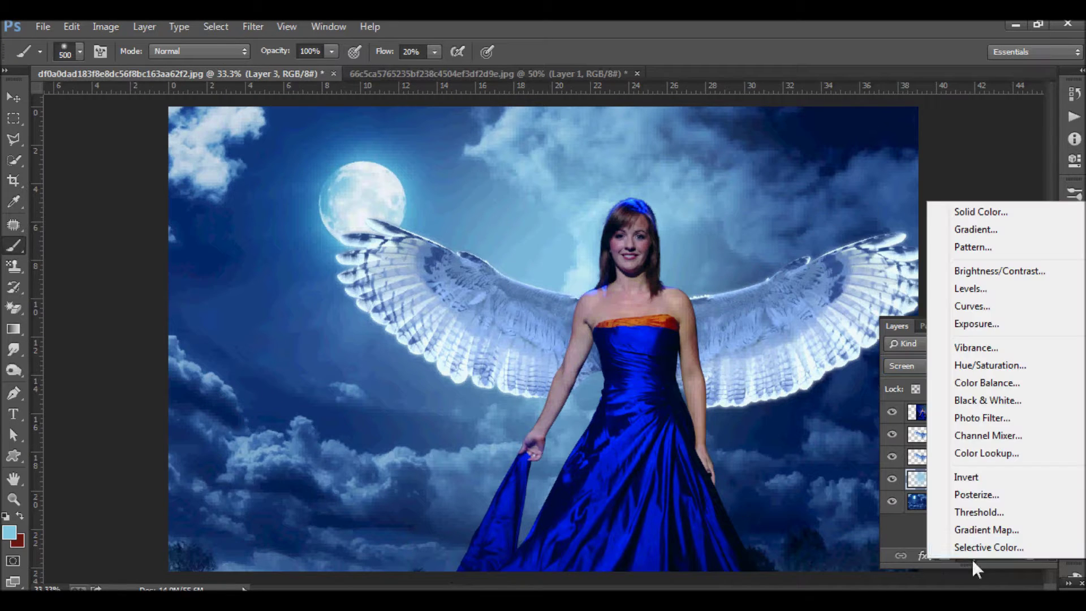
{"action": "left_click", "coordinate": [987, 382]}
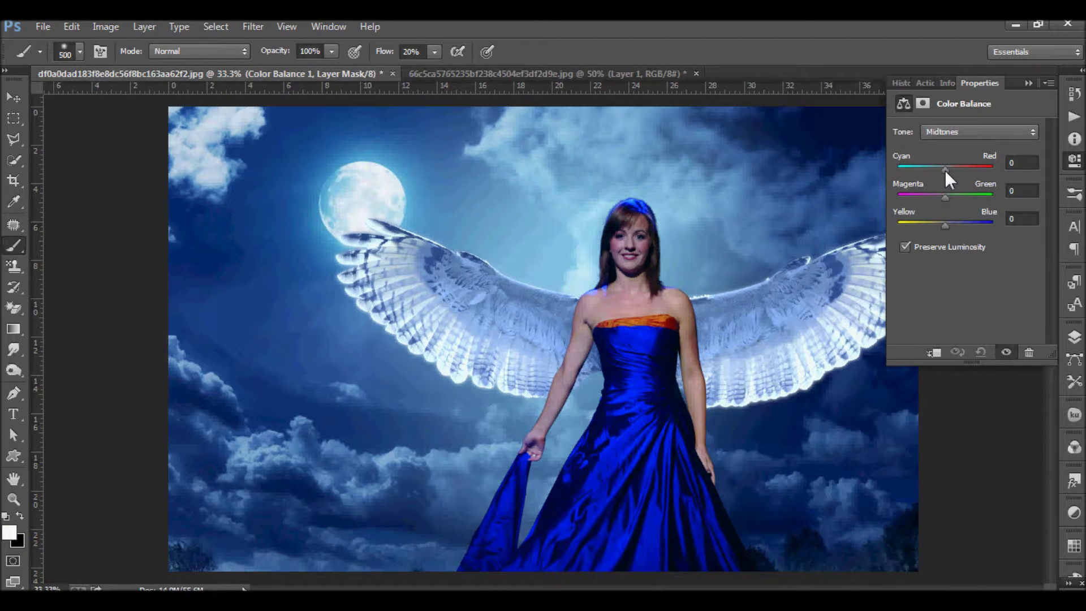
{"action": "left_click_drag", "start_coordinate": [945, 170], "coordinate": [930, 170]}
{"action": "left_click", "coordinate": [1034, 132]}
{"action": "left_click", "coordinate": [942, 173]}
{"action": "left_click_drag", "start_coordinate": [941, 169], "coordinate": [939, 170]}
{"action": "left_click", "coordinate": [1074, 337]}
Move Color Balance 1 to the top, clip it to Layer 0, and load the woman's selection
{"action": "left_click_drag", "start_coordinate": [1011, 490], "coordinate": [1006, 408]}
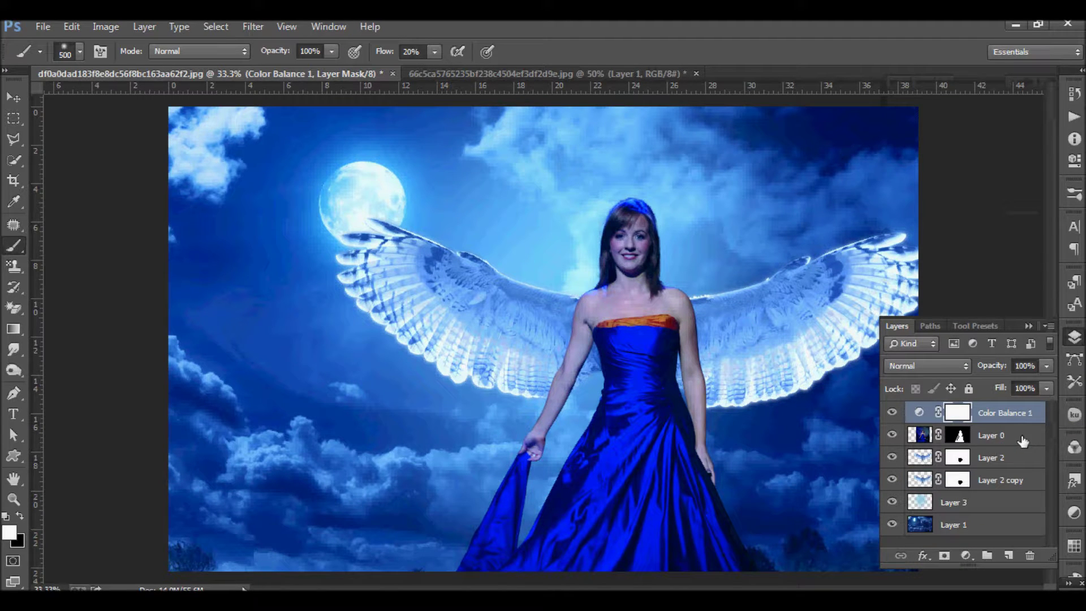
{"action": "left_click", "coordinate": [981, 431], "text": "ctrl"}
{"action": "left_click", "coordinate": [979, 431], "text": "ctrl"}
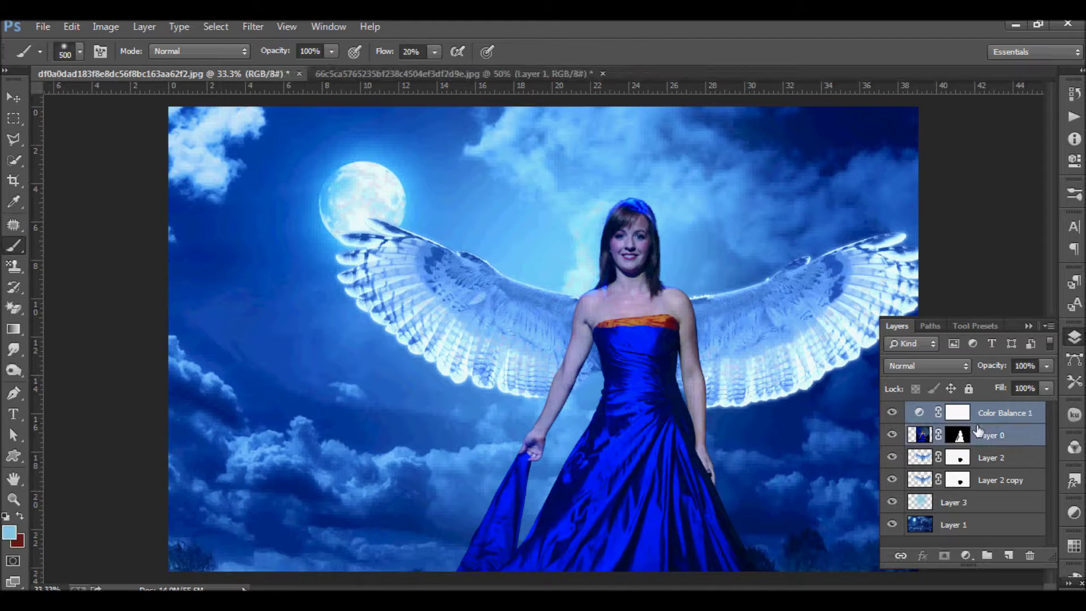
{"action": "left_click", "coordinate": [980, 419], "text": "alt"}
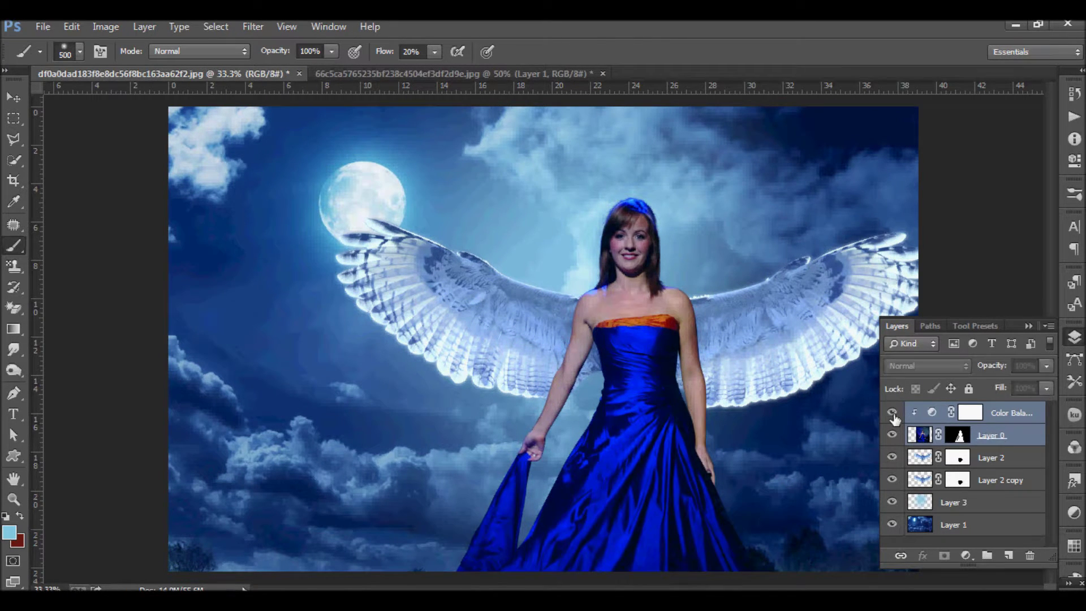
{"action": "left_click", "coordinate": [978, 505]}
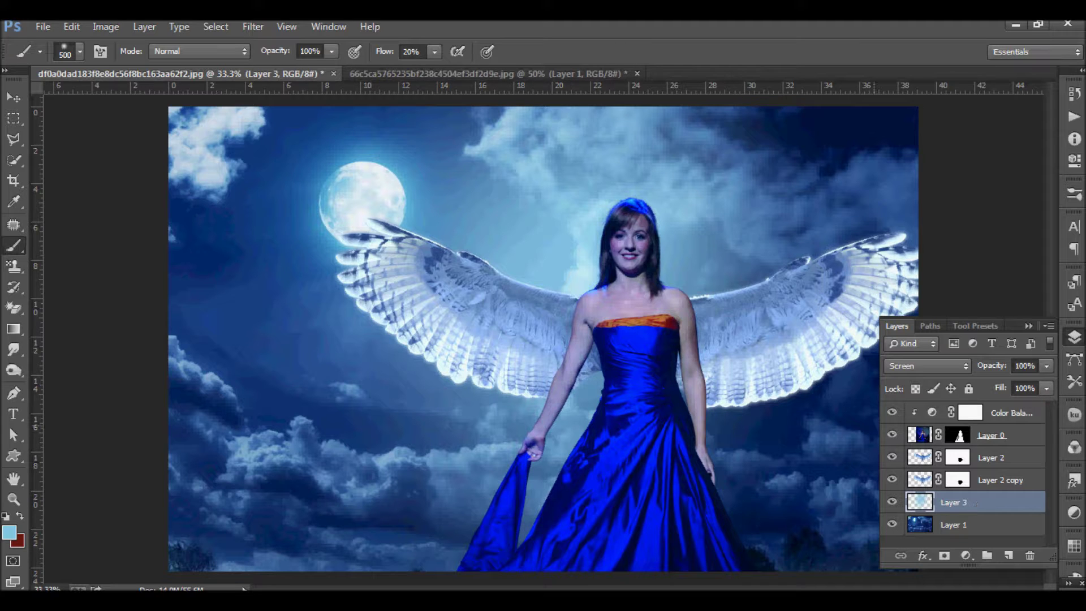
{"action": "left_click", "coordinate": [960, 439], "text": "ctrl"}
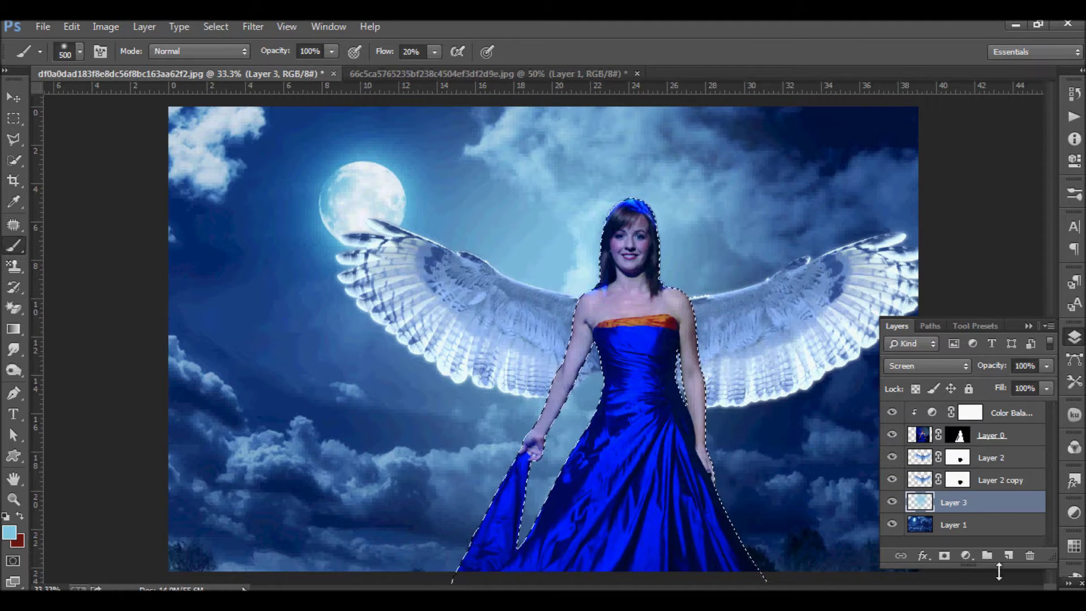
Fill the woman's selection on Layer 3, hide Color Balance 1, and return Layer 3 to the bottom
{"action": "left_click", "coordinate": [72, 26]}
{"action": "left_click", "coordinate": [113, 235]}
{"action": "left_click", "coordinate": [762, 177]}
{"action": "mouse_move", "coordinate": [956, 502]}
{"action": "left_mouse_down"}
{"action": "mouse_move", "coordinate": [1005, 420]}
{"action": "mouse_move", "coordinate": [1007, 433]}
{"action": "left_mouse_up"}
{"action": "key", "text": "ctrl+d"}
{"action": "left_click", "coordinate": [892, 412]}
{"action": "left_click", "coordinate": [959, 457], "text": "ctrl"}
{"action": "left_click_drag", "start_coordinate": [962, 435], "coordinate": [962, 517]}
Add Layer 4 above Layer 0 and fill the woman's silhouette with grey
{"action": "left_click", "coordinate": [1008, 555]}
{"action": "left_click_drag", "start_coordinate": [1001, 437], "coordinate": [997, 432]}
{"action": "left_click", "coordinate": [928, 446], "text": "alt"}
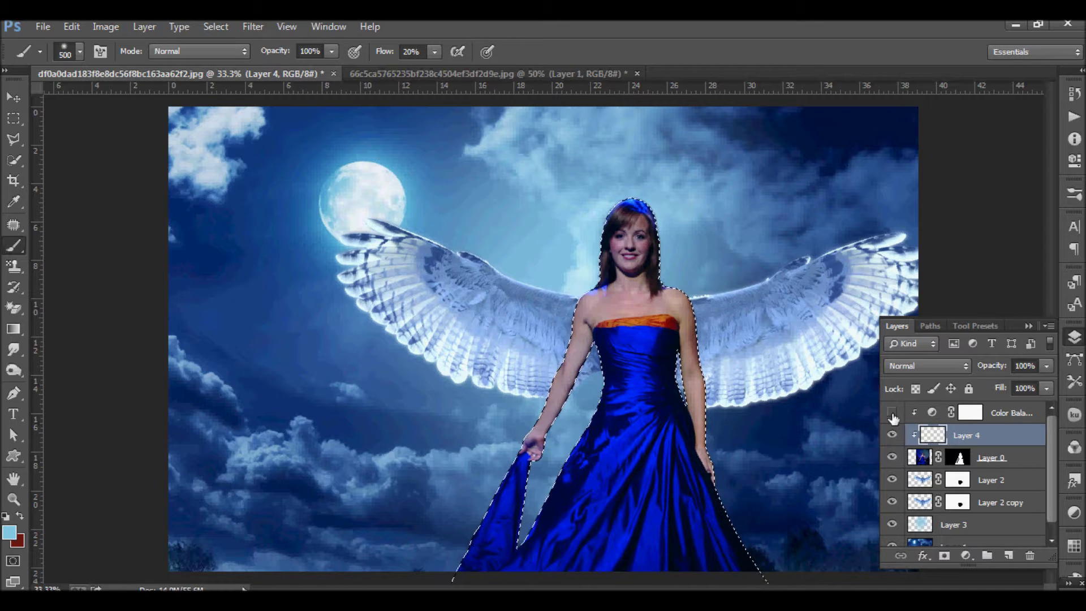
{"action": "left_click", "coordinate": [928, 446], "text": "alt"}
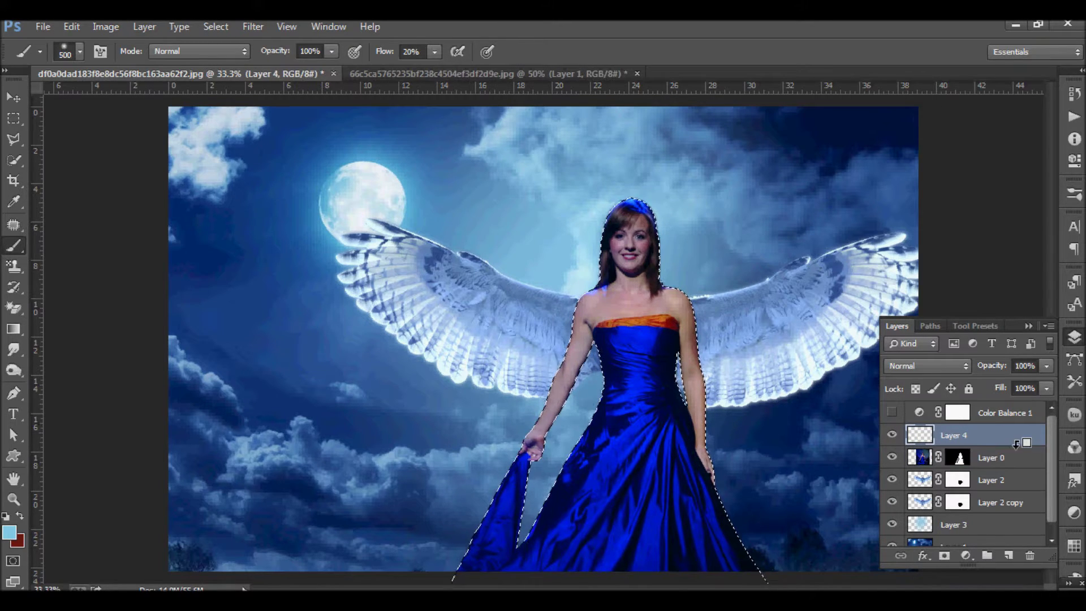
{"action": "left_click", "coordinate": [71, 27]}
{"action": "left_click", "coordinate": [146, 235]}
{"action": "key", "text": "ctrl+d"}
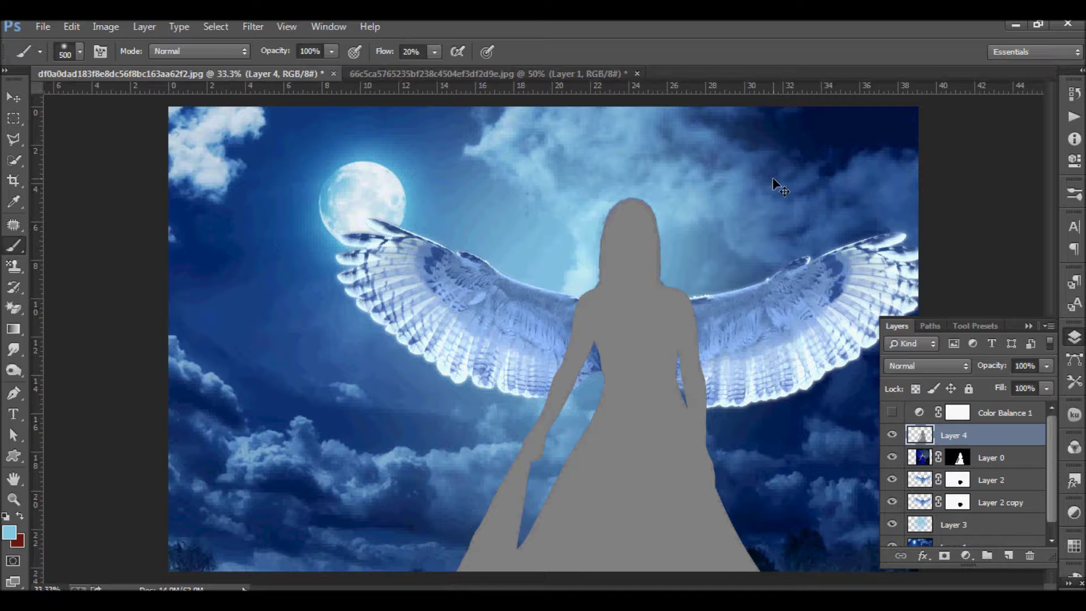
Set Layer 4's blend mode to Overlay
{"action": "left_click", "coordinate": [965, 366]}
{"action": "left_click", "coordinate": [928, 202]}
{"action": "key", "text": "ctrl+plus"}
{"action": "key", "text": "ctrl+plus"}
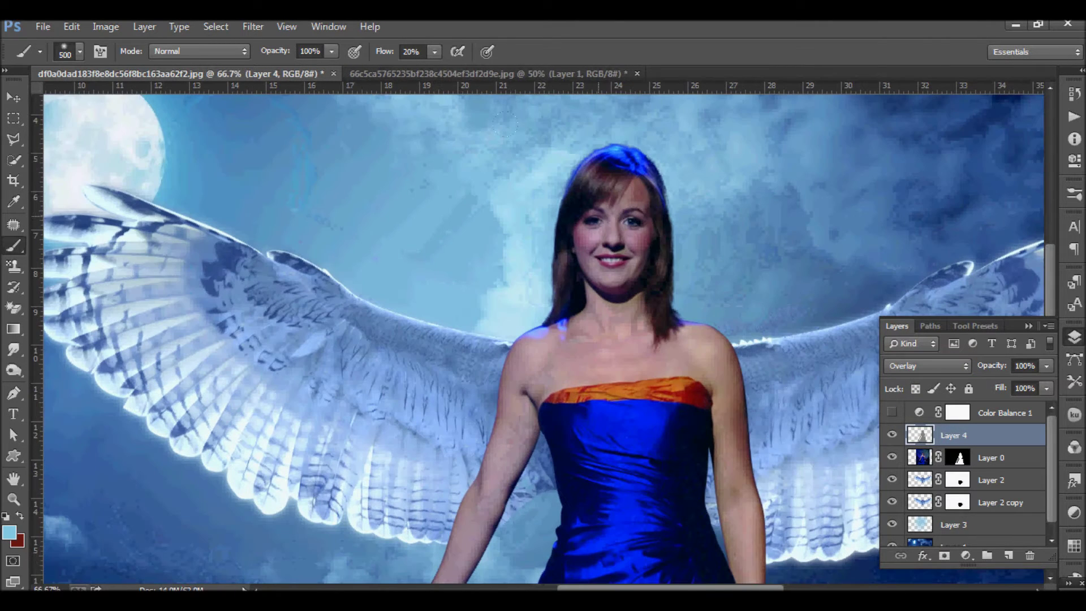
{"action": "right_click", "coordinate": [16, 372]}
Dodge the woman's shoulder and arm edges at 26% exposure with a smaller brush
{"action": "left_click", "coordinate": [54, 367]}
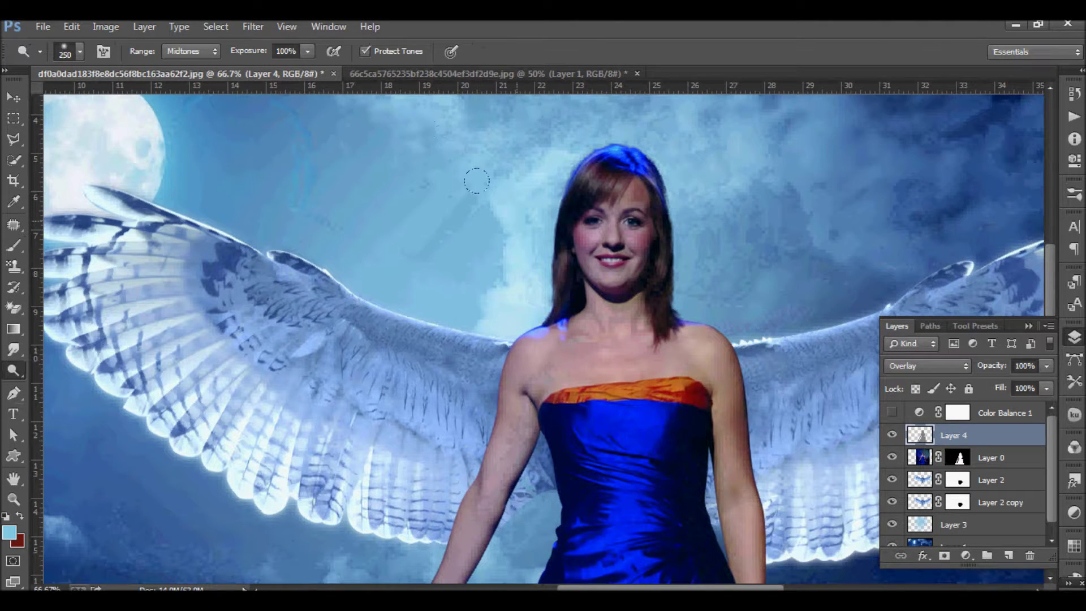
{"action": "key", "text": "bracketleft"}
{"action": "key", "text": "bracketleft"}
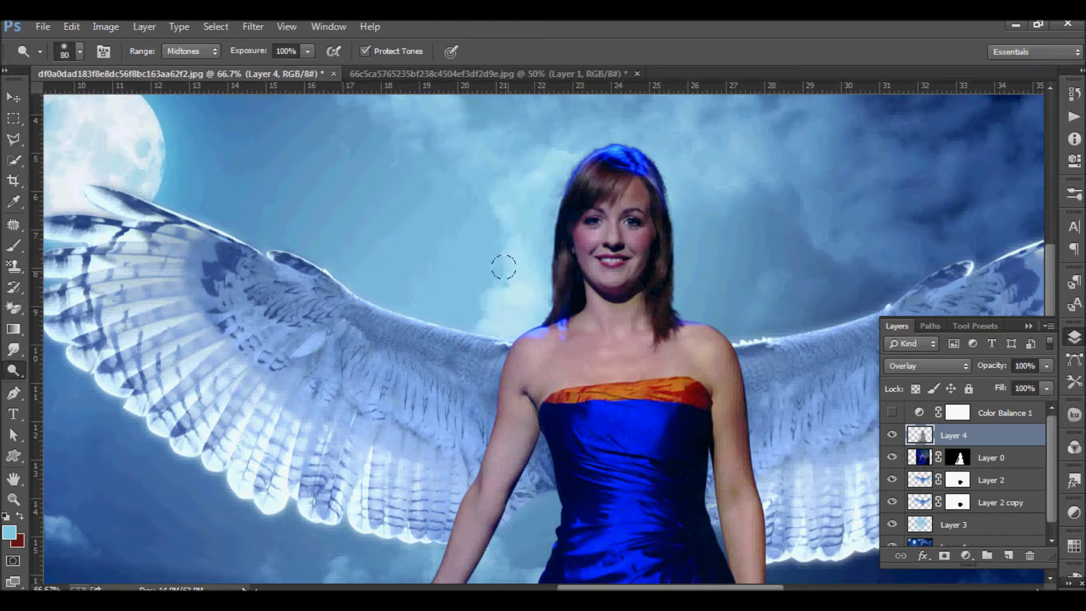
{"action": "left_click", "coordinate": [575, 223]}
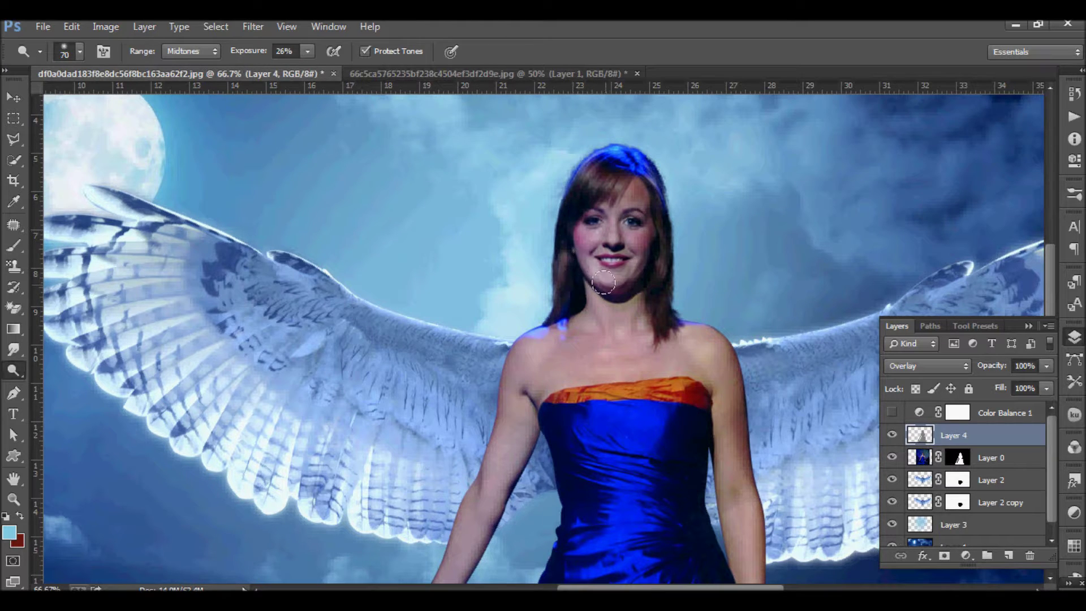
{"action": "left_click_drag", "start_coordinate": [539, 329], "coordinate": [506, 381]}
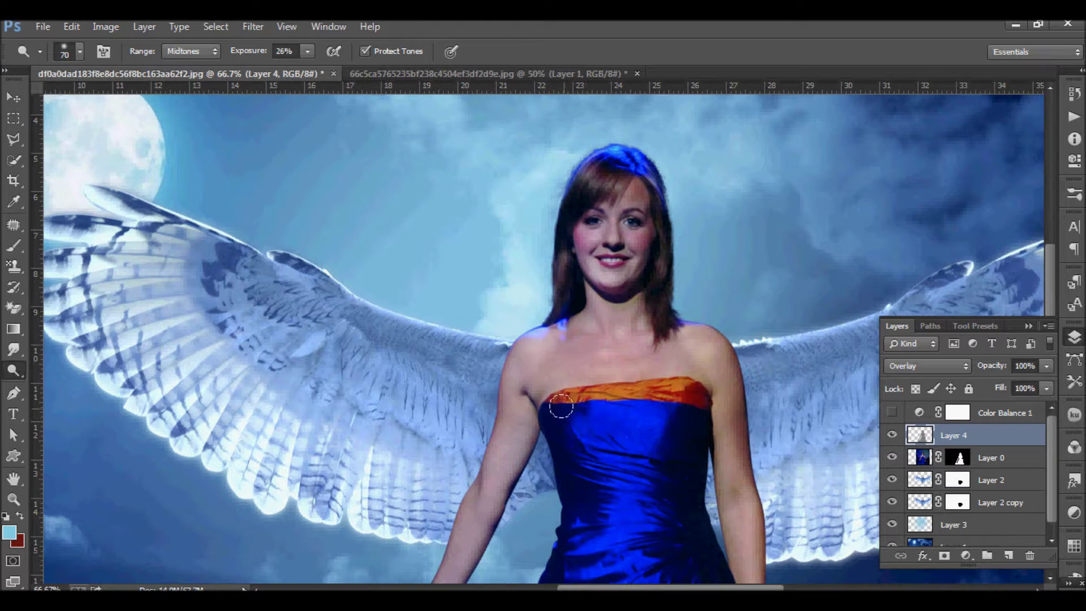
{"action": "left_click_drag", "start_coordinate": [477, 436], "coordinate": [509, 368]}
{"action": "scroll", "coordinate": [566, 437], "scroll_direction": "down", "scroll_amount": 1}
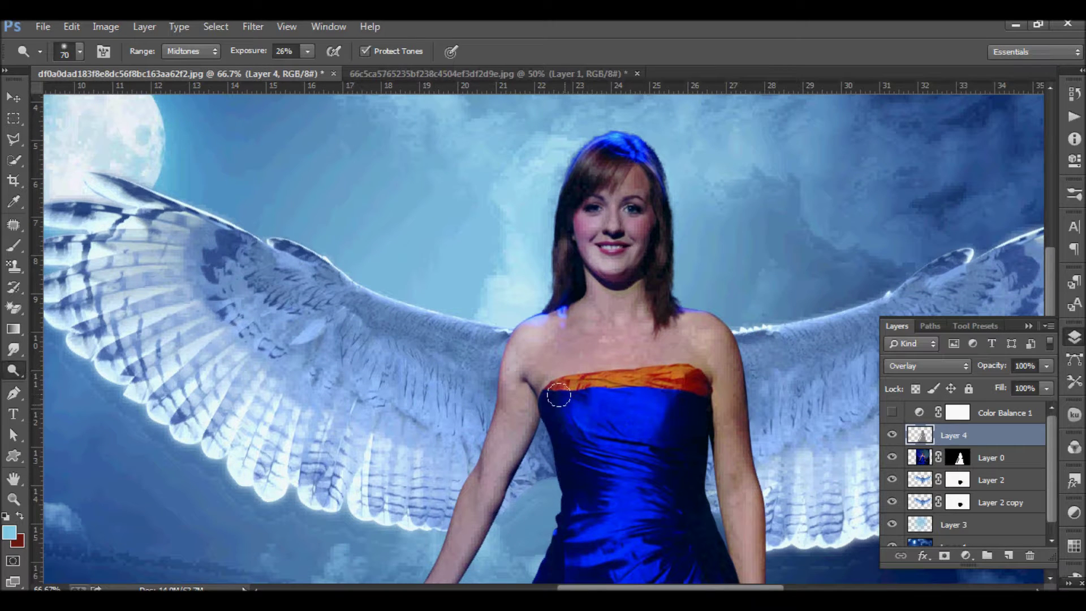
{"action": "scroll", "coordinate": [583, 503], "scroll_direction": "down", "scroll_amount": 5}
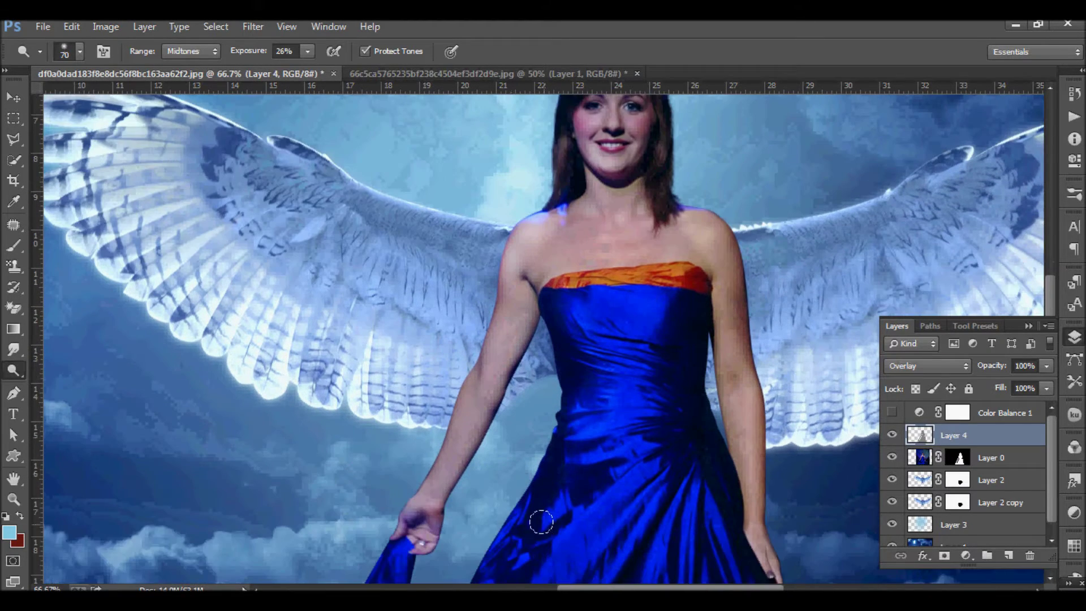
{"action": "scroll", "coordinate": [489, 555], "scroll_direction": "down", "scroll_amount": 3}
{"action": "left_click_drag", "start_coordinate": [512, 261], "coordinate": [422, 386]}
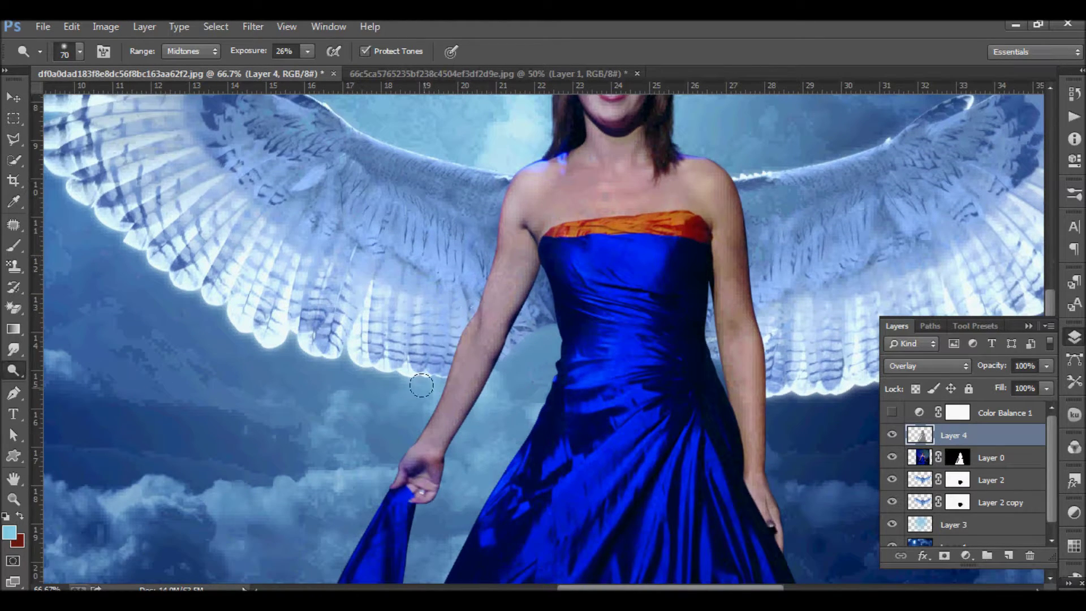
{"action": "scroll", "coordinate": [294, 342], "scroll_direction": "up", "scroll_amount": 4}
{"action": "scroll", "coordinate": [295, 342], "scroll_direction": "up", "scroll_amount": 2}
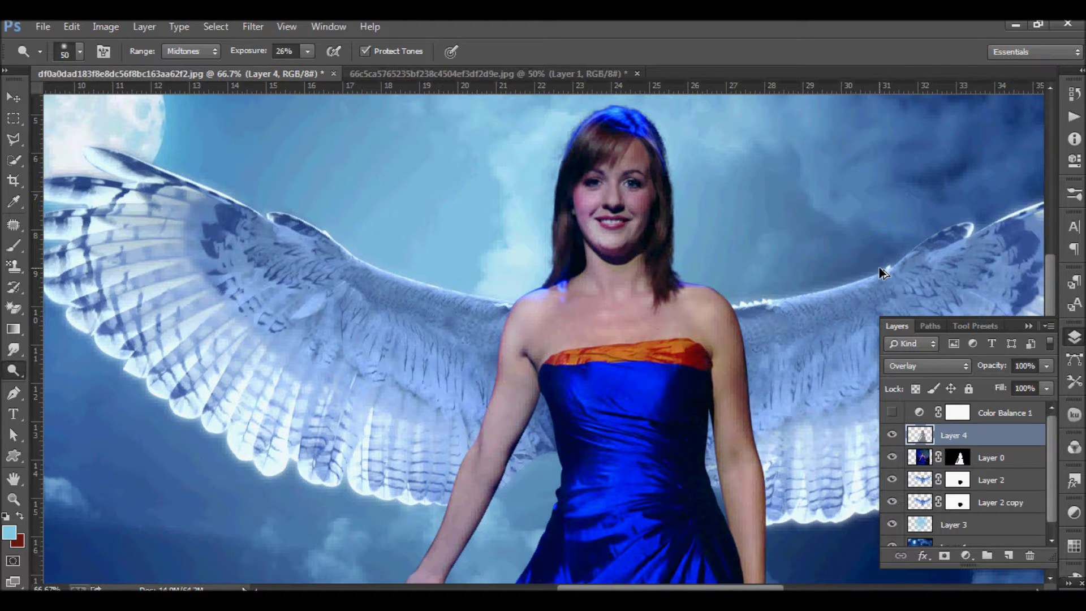
Lower exposure to 4%, burn the shadow under the chin, and compare Layer 4 on and off
{"action": "left_click", "coordinate": [308, 51]}
{"action": "left_click", "coordinate": [586, 214]}
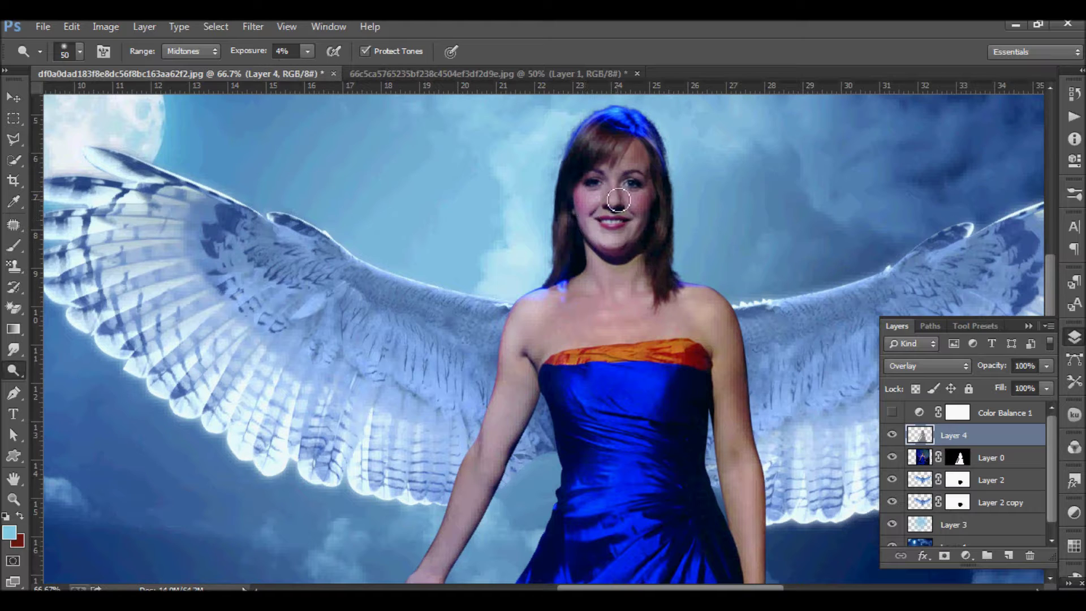
{"action": "right_click", "coordinate": [13, 369]}
{"action": "left_click", "coordinate": [68, 385]}
{"action": "left_click_drag", "start_coordinate": [600, 239], "coordinate": [602, 242]}
{"action": "right_click", "coordinate": [14, 371]}
{"action": "left_click", "coordinate": [68, 373]}
{"action": "scroll", "coordinate": [509, 198], "scroll_direction": "down", "scroll_amount": 3}
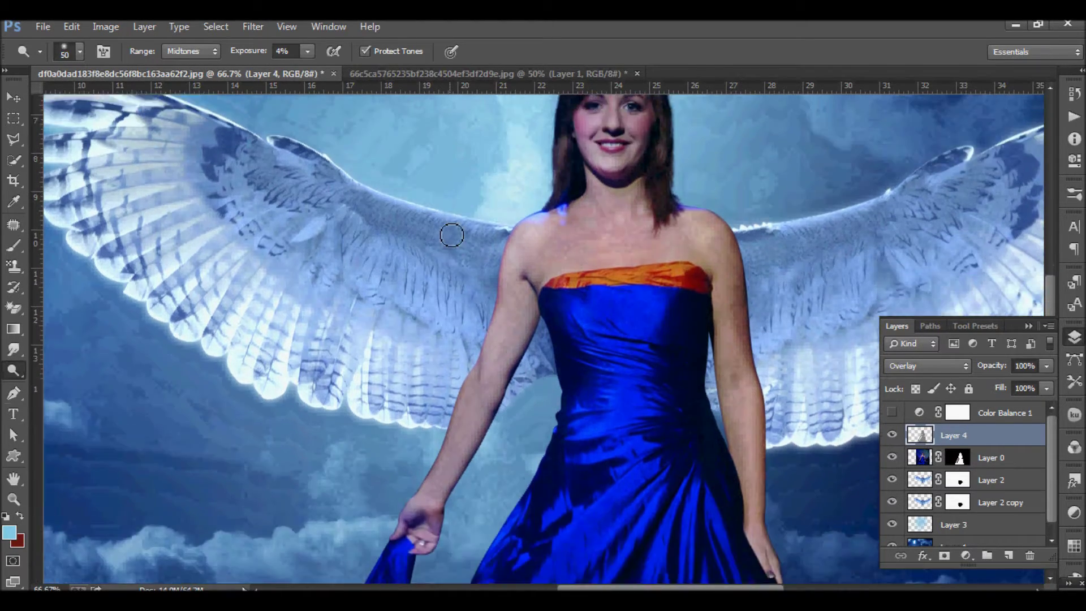
{"action": "scroll", "coordinate": [449, 240], "scroll_direction": "up", "scroll_amount": 4}
{"action": "left_click", "coordinate": [892, 435]}
{"action": "left_click", "coordinate": [892, 435]}
{"action": "left_click", "coordinate": [892, 435]}
Zoom out to compare the whole image with Layer 4 toggled, enlarging the burn brush to 150
{"action": "right_click", "coordinate": [13, 371]}
{"action": "left_click", "coordinate": [62, 386]}
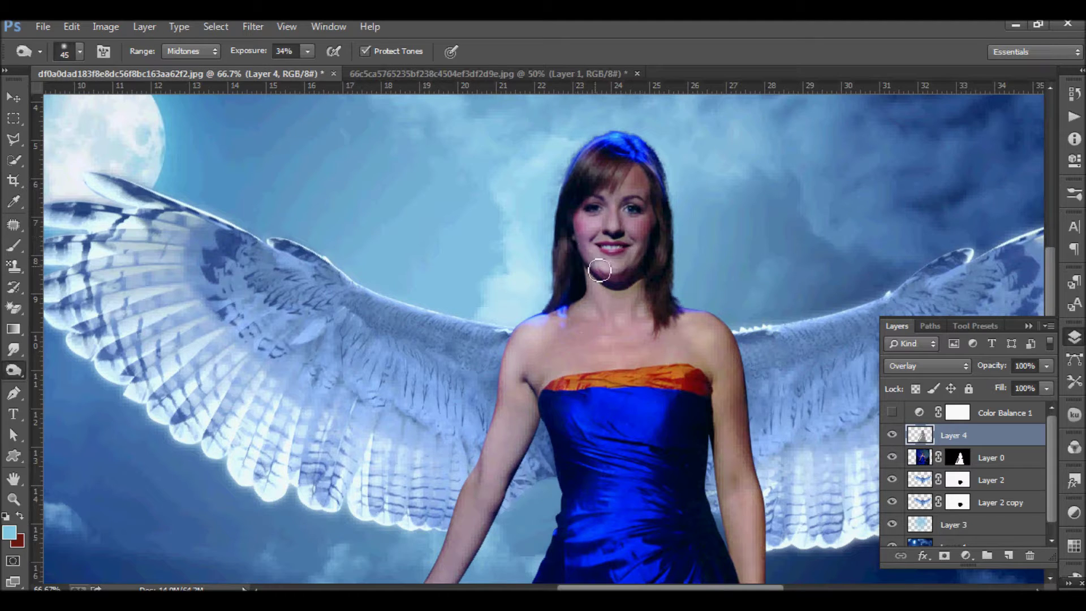
{"action": "scroll", "coordinate": [766, 512], "scroll_direction": "down", "scroll_amount": 1}
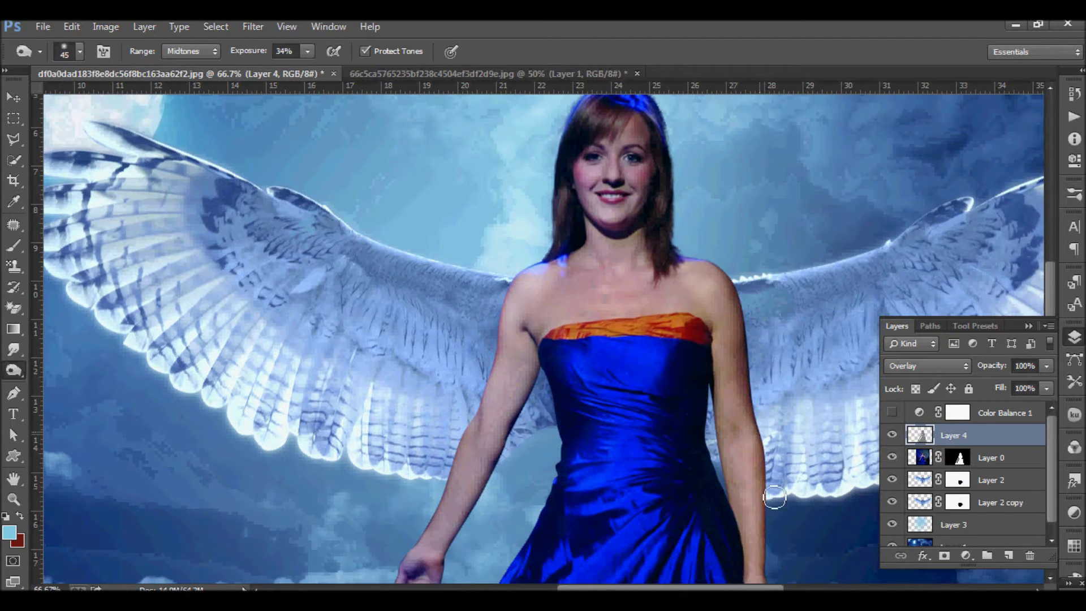
{"action": "scroll", "coordinate": [772, 441], "scroll_direction": "down", "scroll_amount": 1}
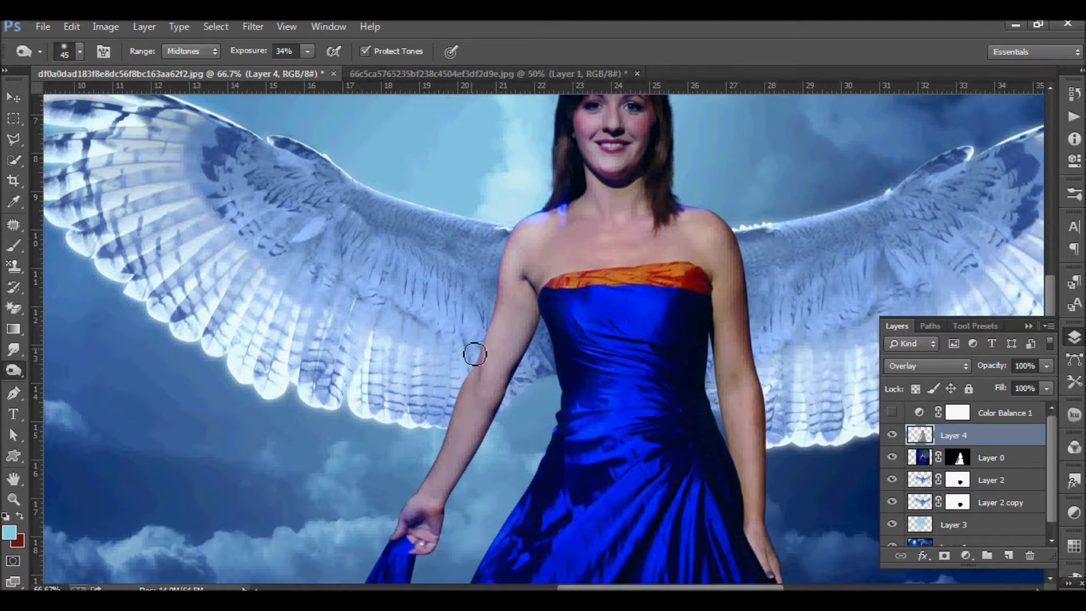
{"action": "scroll", "coordinate": [853, 504], "scroll_direction": "down", "scroll_amount": 1}
{"action": "scroll", "coordinate": [396, 509], "scroll_direction": "down", "scroll_amount": 3}
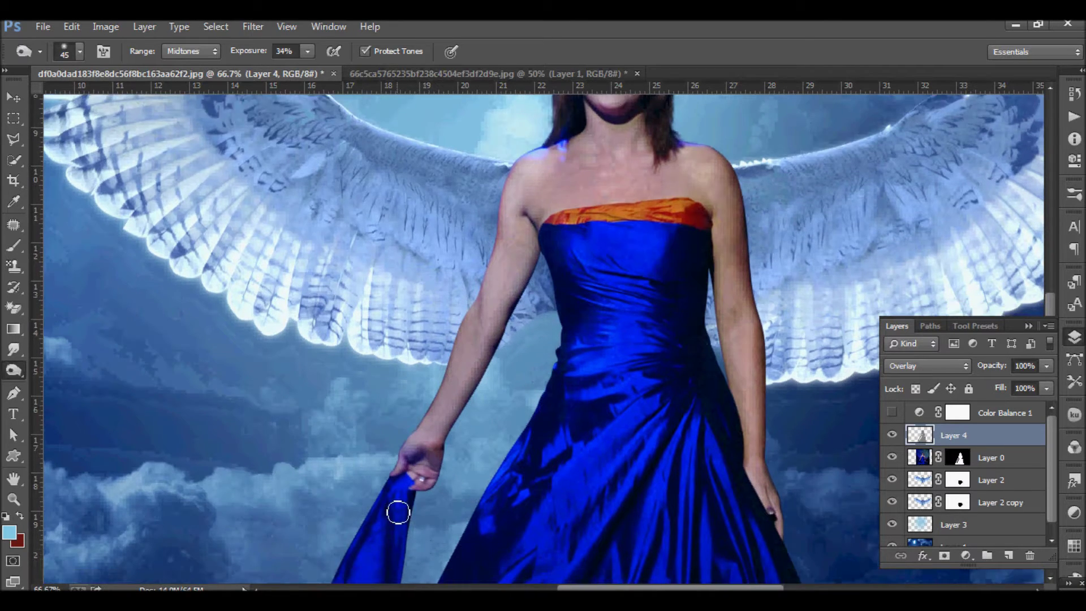
{"action": "key", "text": "ctrl+minus"}
{"action": "key", "text": "ctrl+minus"}
{"action": "key", "text": "ctrl+minus"}
{"action": "left_click", "coordinate": [892, 434]}
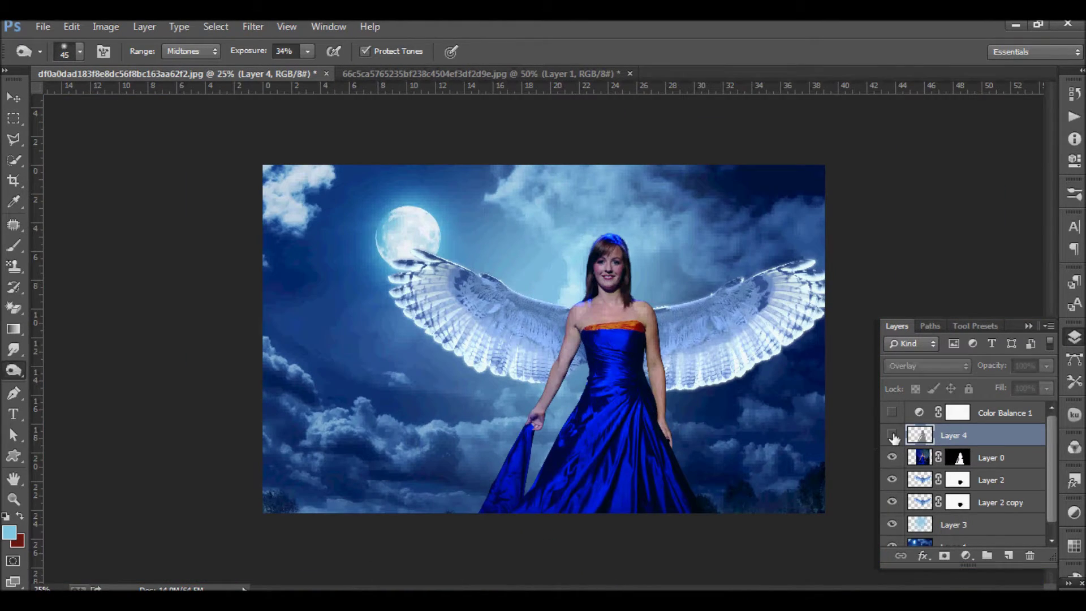
{"action": "left_click", "coordinate": [892, 435]}
{"action": "key", "text": "bracketright"}
{"action": "key", "text": "bracketright"}
{"action": "key", "text": "bracketright"}
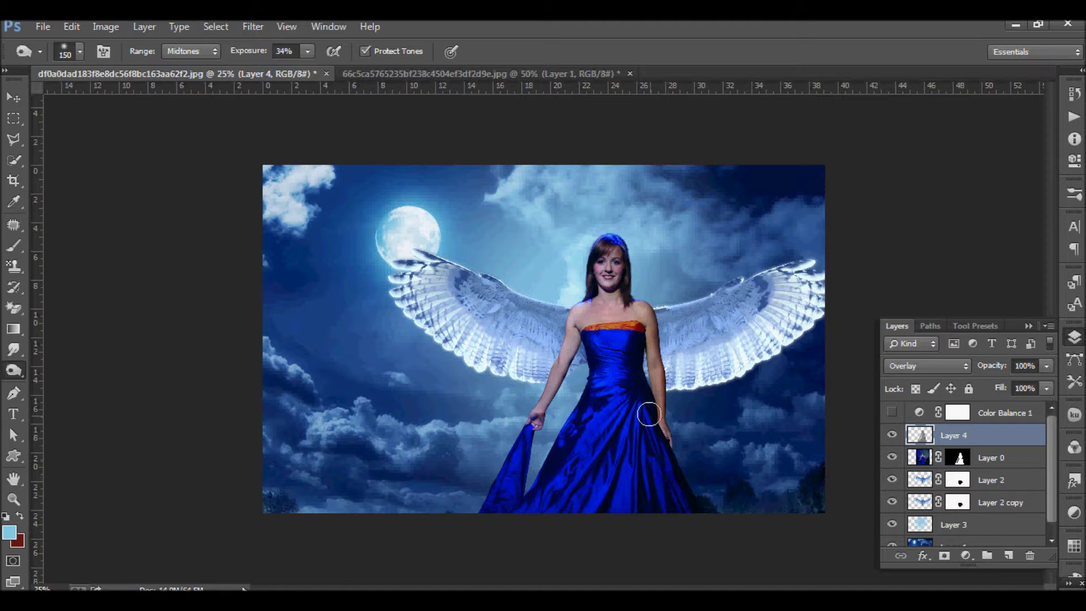
Return to the Dodge tool at size 175 and load the wings shape as a selection
{"action": "right_click", "coordinate": [14, 371]}
{"action": "left_click", "coordinate": [62, 371]}
{"action": "key", "text": "bracketright"}
{"action": "key", "text": "bracketright"}
{"action": "key", "text": "bracketright"}
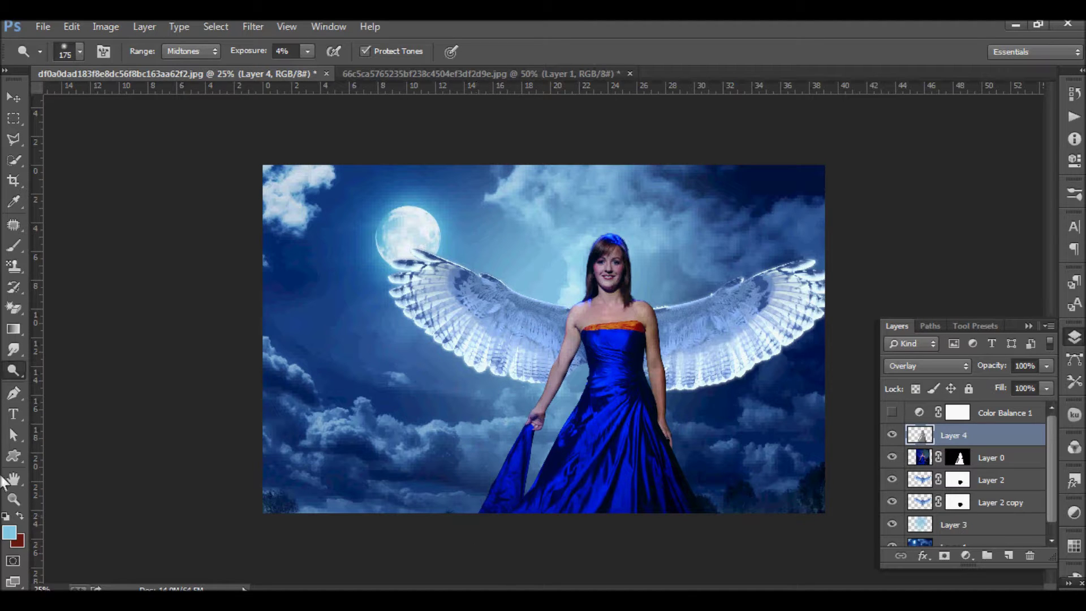
{"action": "left_click", "coordinate": [956, 485], "text": "ctrl"}
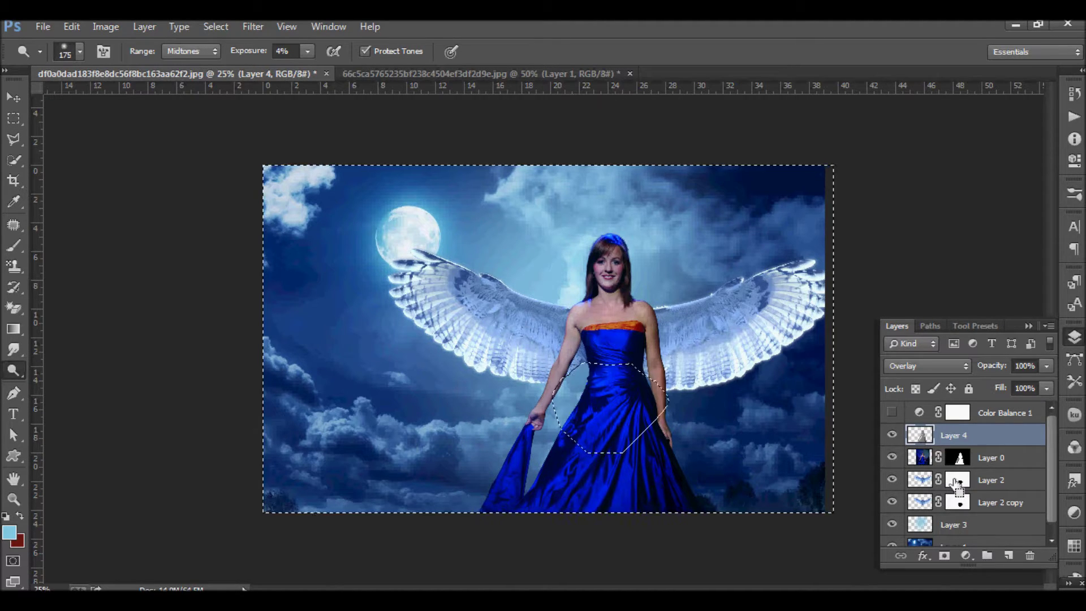
Load the wings-plus-waist mask as a selection and make Layer 2 active
{"action": "left_click", "coordinate": [919, 480], "text": "ctrl"}
{"action": "left_click", "coordinate": [960, 482], "text": "ctrl"}
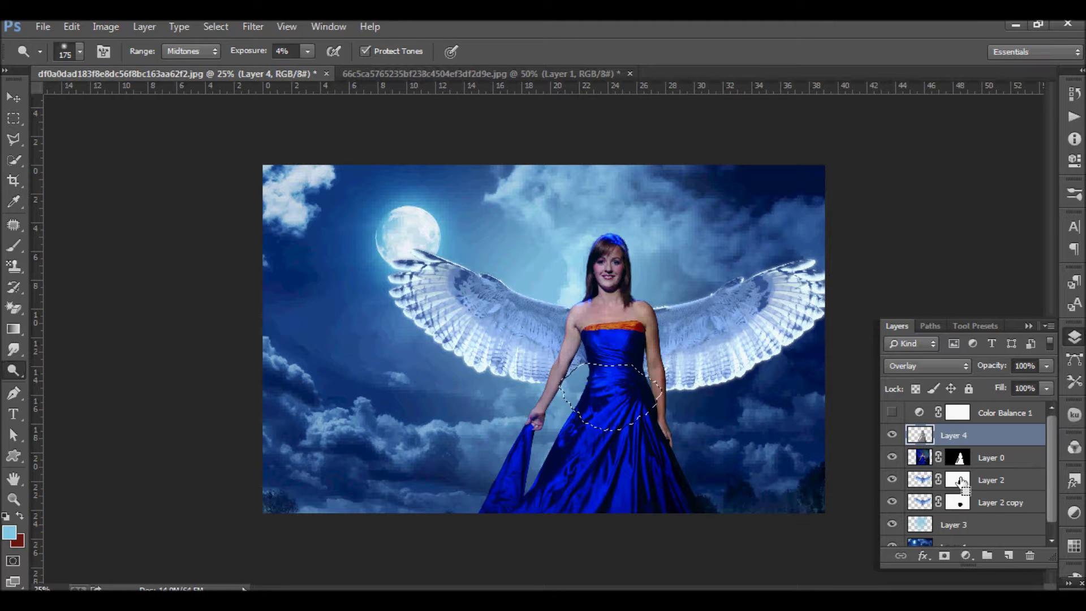
{"action": "left_click", "coordinate": [960, 485], "text": "ctrl"}
{"action": "left_click", "coordinate": [913, 488], "text": "ctrl"}
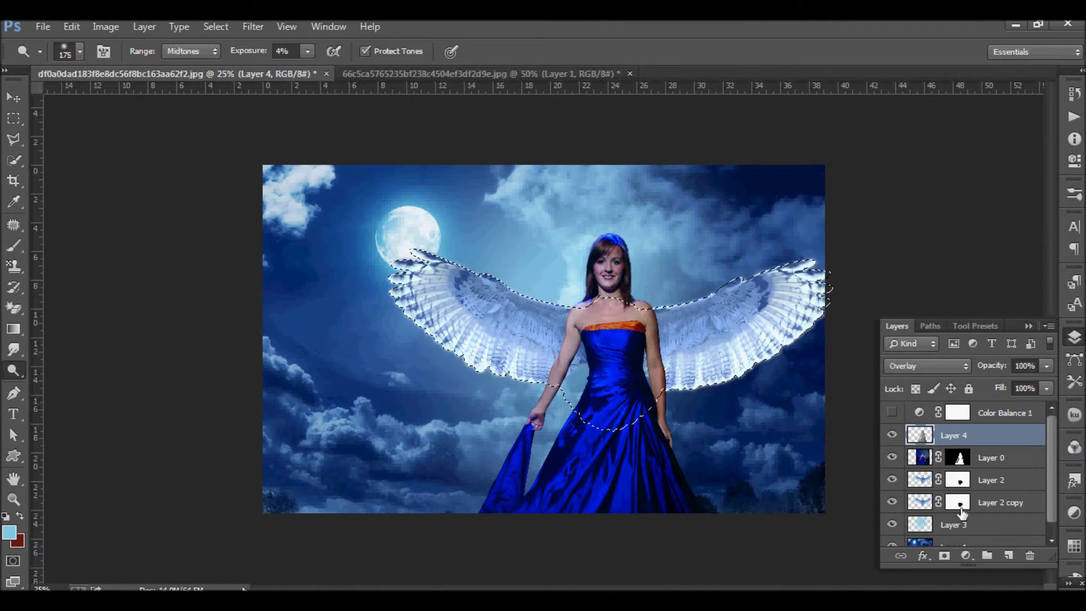
{"action": "right_click", "coordinate": [960, 481]}
{"action": "left_click", "coordinate": [924, 417]}
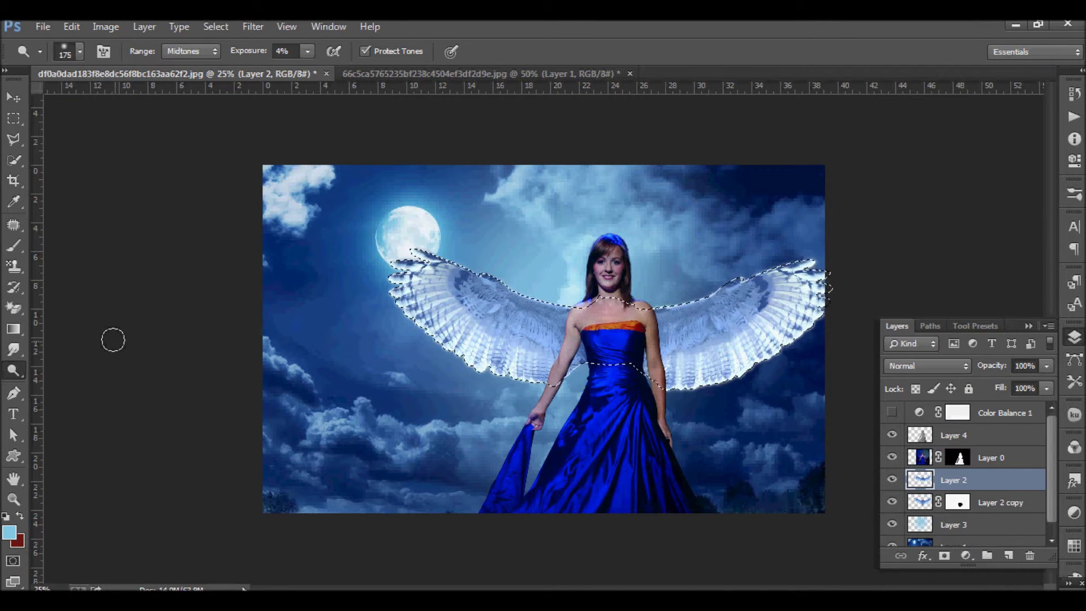
Add Layer 5 filled with 50% grey over the wings, set to Overlay, and deselect
{"action": "left_click", "coordinate": [1011, 559]}
{"action": "left_click", "coordinate": [71, 27]}
{"action": "left_click", "coordinate": [117, 236]}
{"action": "left_click", "coordinate": [765, 179]}
{"action": "left_click", "coordinate": [926, 366]}
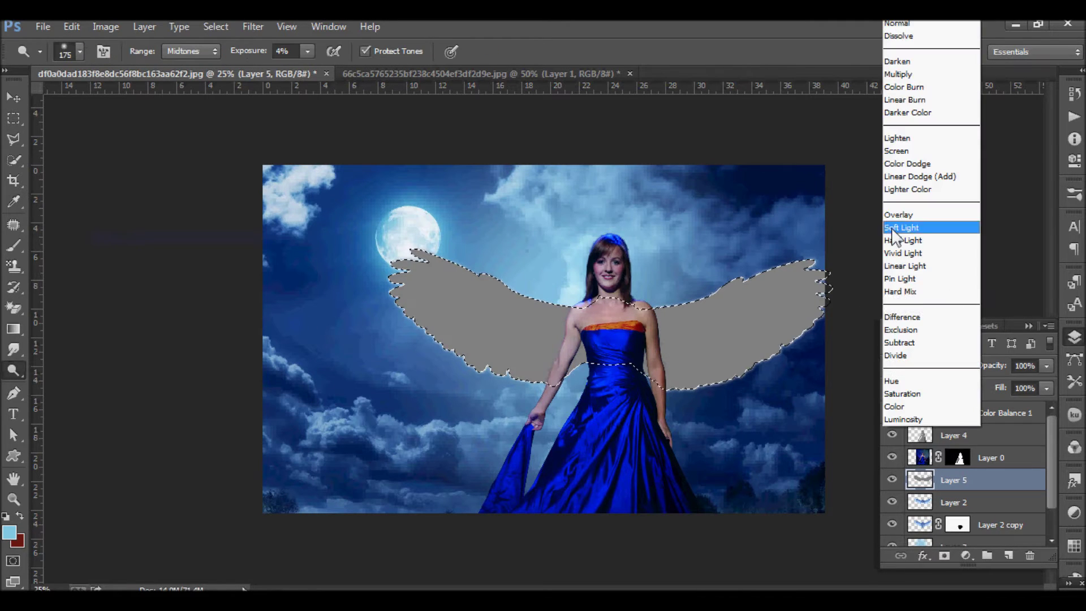
{"action": "left_click", "coordinate": [900, 215]}
{"action": "key", "text": "ctrl+d"}
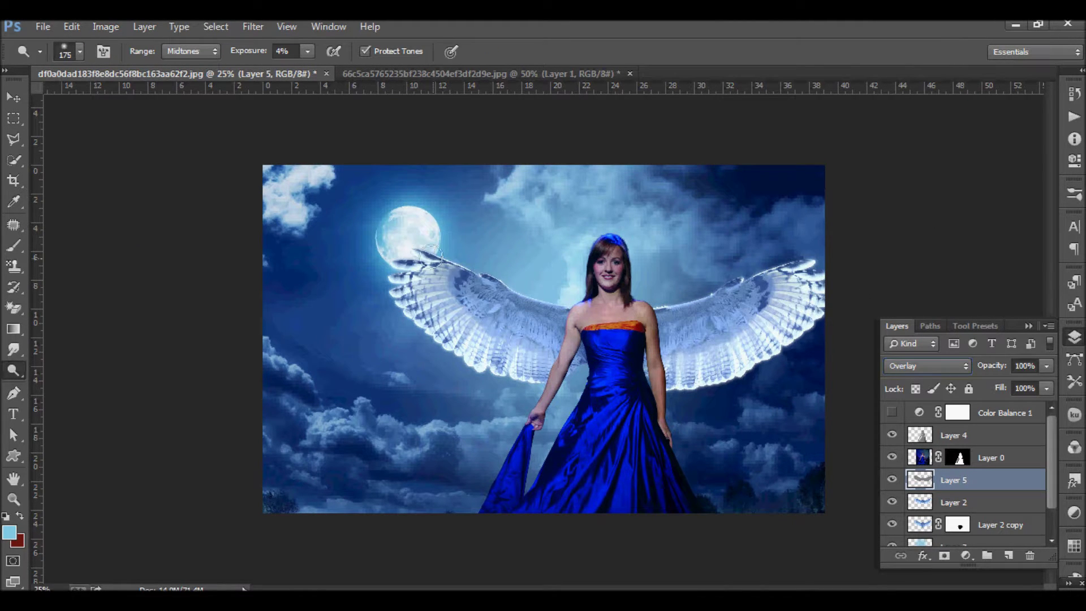
Dodge the wing edges brighter and burn along the right arm and wing edge
{"action": "left_click_drag", "start_coordinate": [453, 273], "coordinate": [532, 291]}
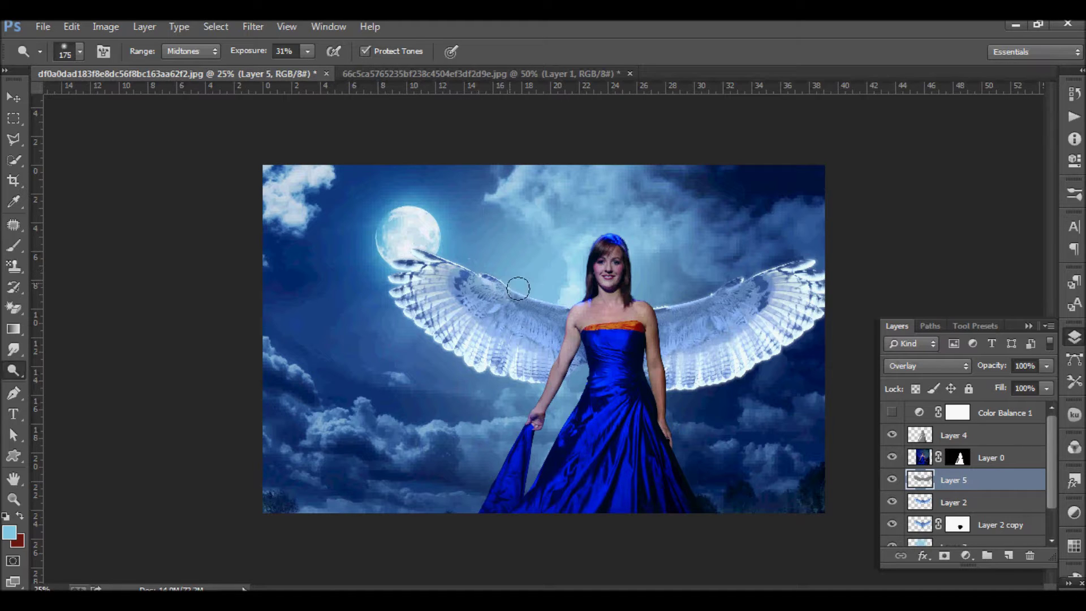
{"action": "left_click_drag", "start_coordinate": [485, 263], "coordinate": [734, 282]}
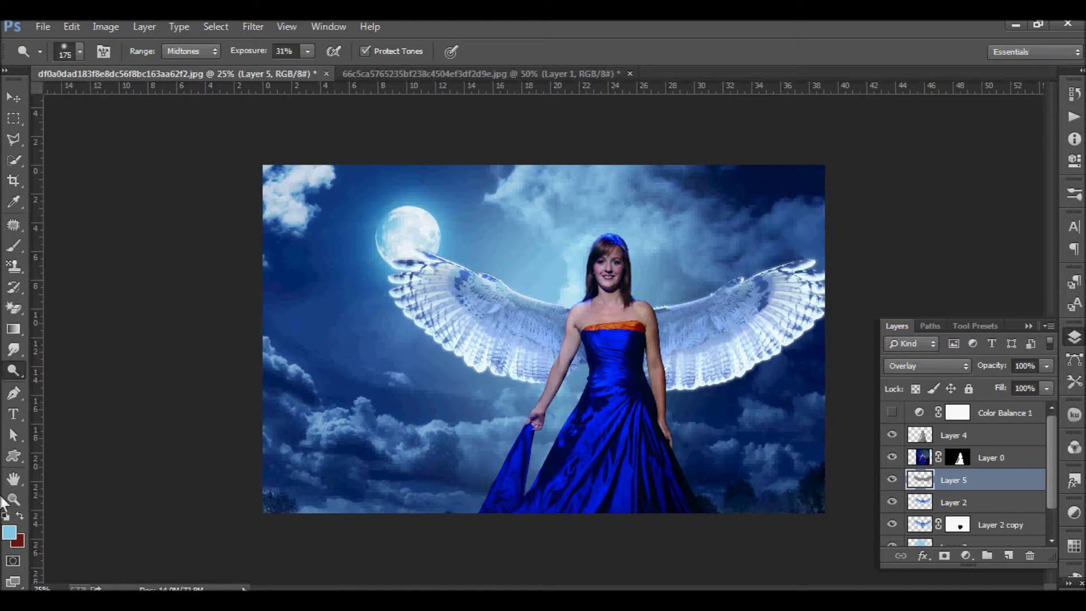
{"action": "right_click", "coordinate": [14, 371]}
{"action": "left_click", "coordinate": [74, 381]}
{"action": "left_click_drag", "start_coordinate": [664, 324], "coordinate": [671, 403]}
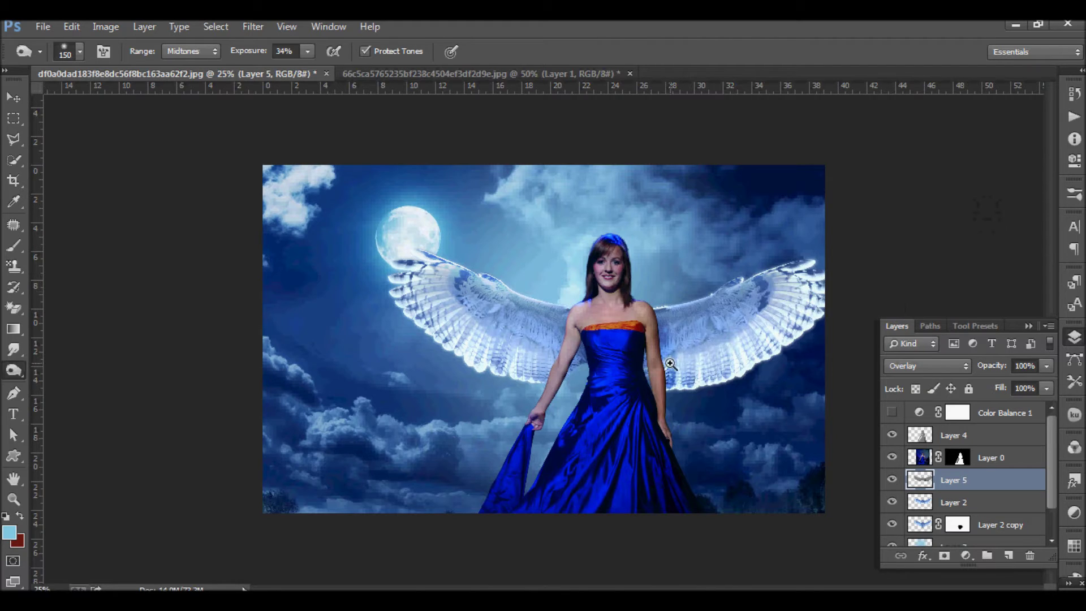
{"action": "key", "text": "ctrl+plus"}
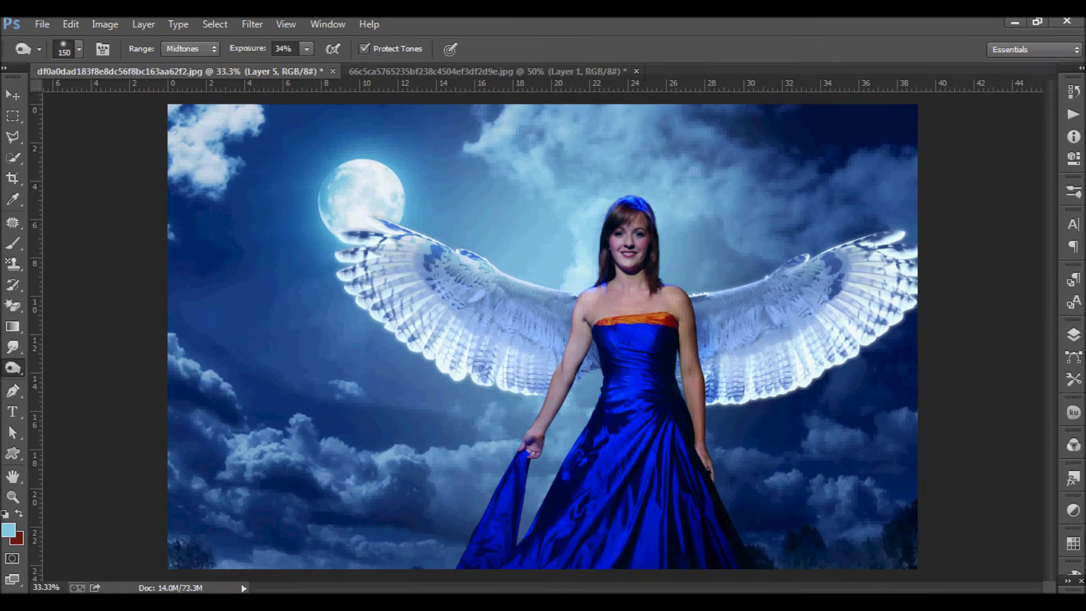
{"action": "left_click", "coordinate": [1073, 335]}
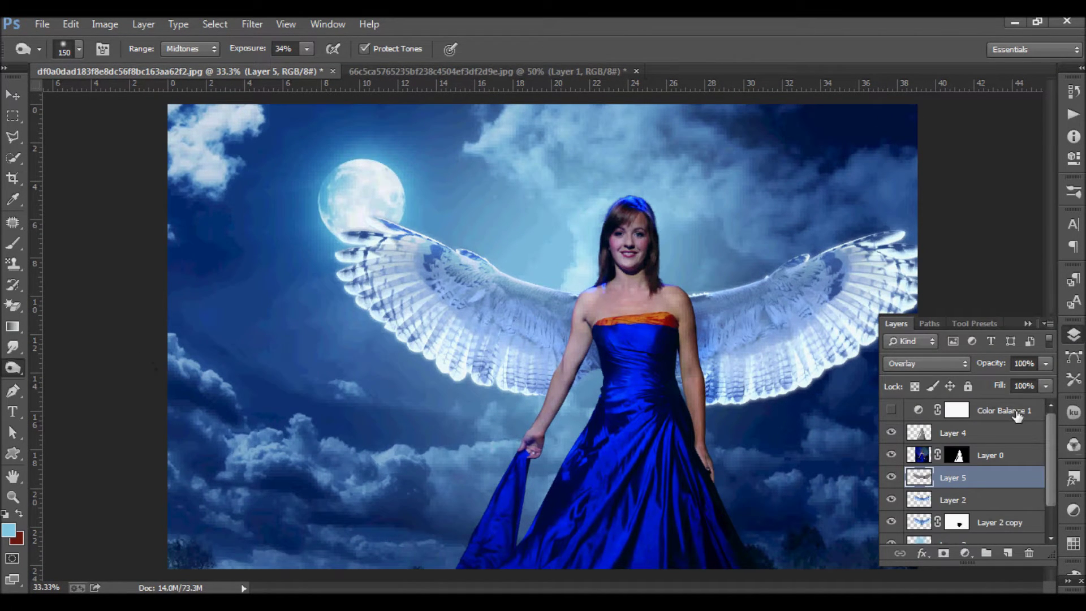
Show Color Balance 1 and clip it with Layer 4 onto Layer 0
{"action": "left_click", "coordinate": [891, 410]}
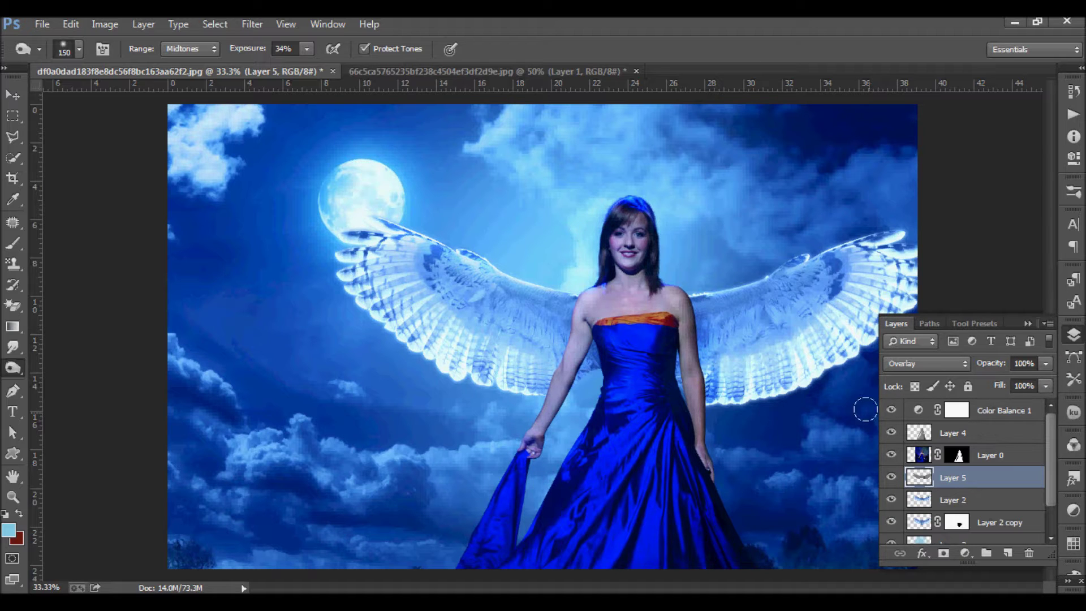
{"action": "left_click", "coordinate": [1001, 456]}
{"action": "left_click", "coordinate": [987, 431], "text": "ctrl"}
{"action": "left_click", "coordinate": [986, 437], "text": "alt"}
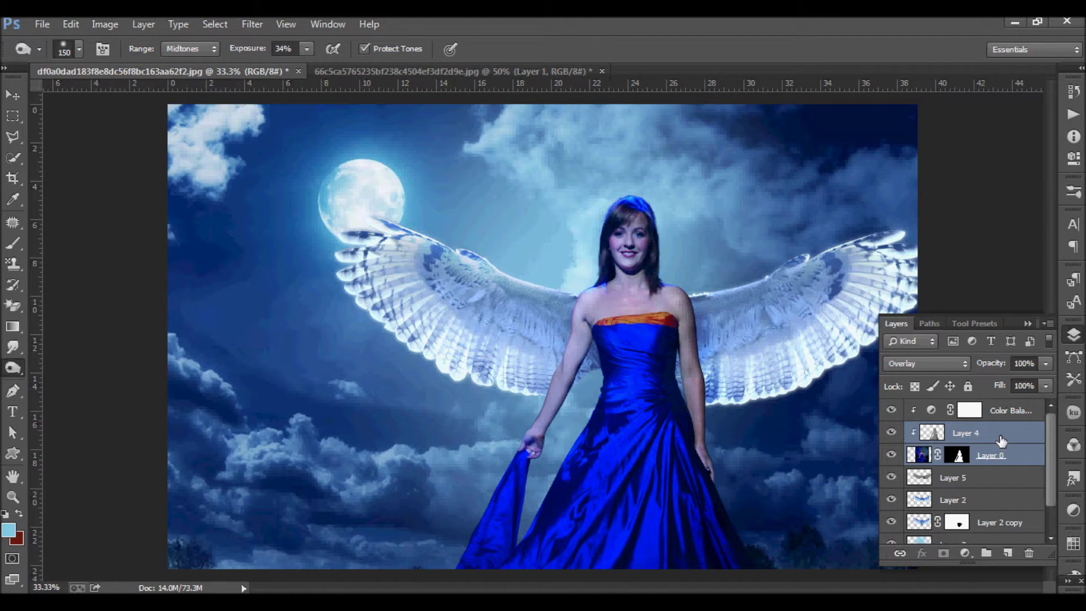
Add an unclipped Layer 6 on top, keeping Color Balance 1 clipped below it
{"action": "left_click", "coordinate": [1008, 552]}
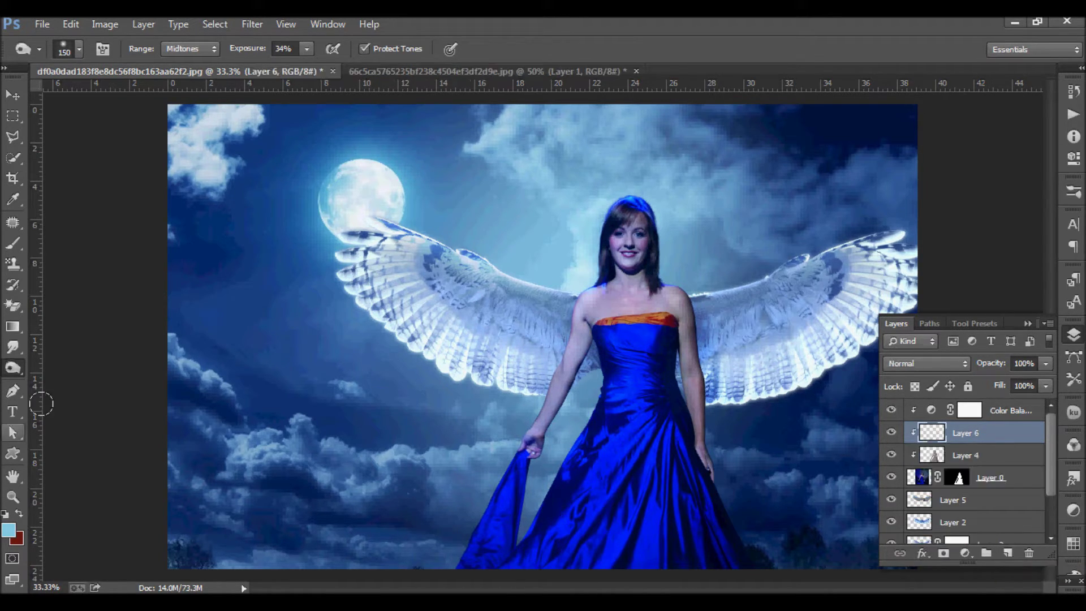
{"action": "left_click", "coordinate": [1002, 448], "text": "alt"}
{"action": "left_click_drag", "start_coordinate": [1012, 410], "coordinate": [996, 447]}
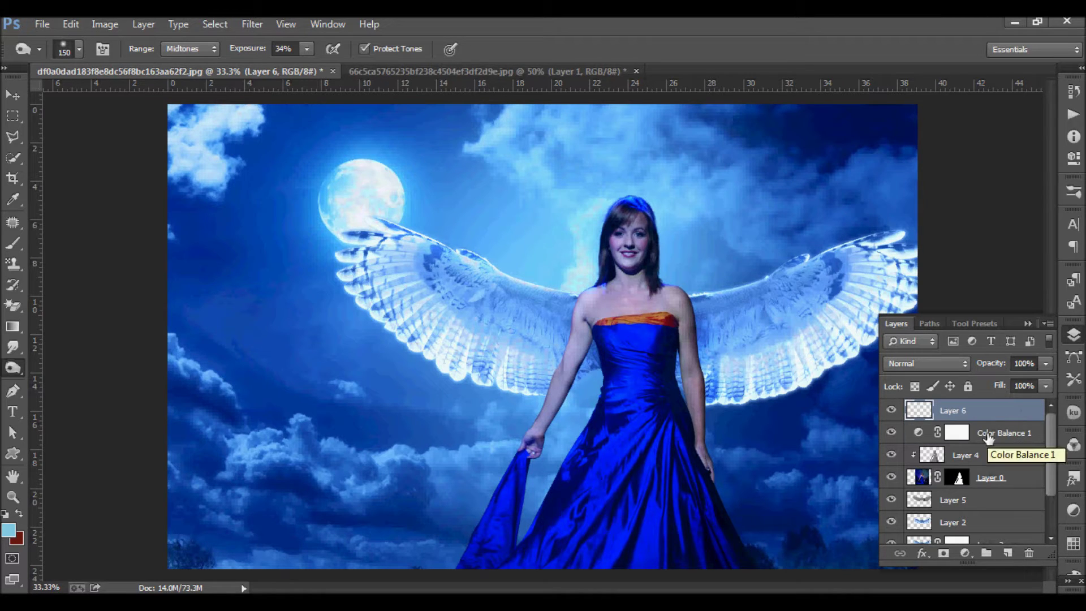
{"action": "left_click", "coordinate": [1006, 477], "text": "shift"}
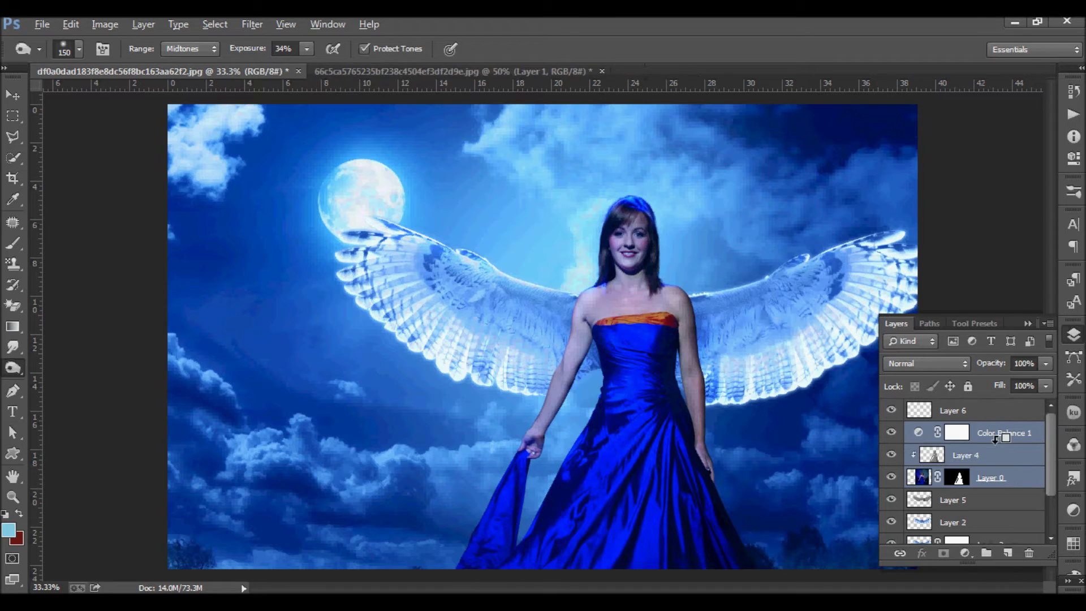
{"action": "left_click", "coordinate": [996, 444], "text": "alt"}
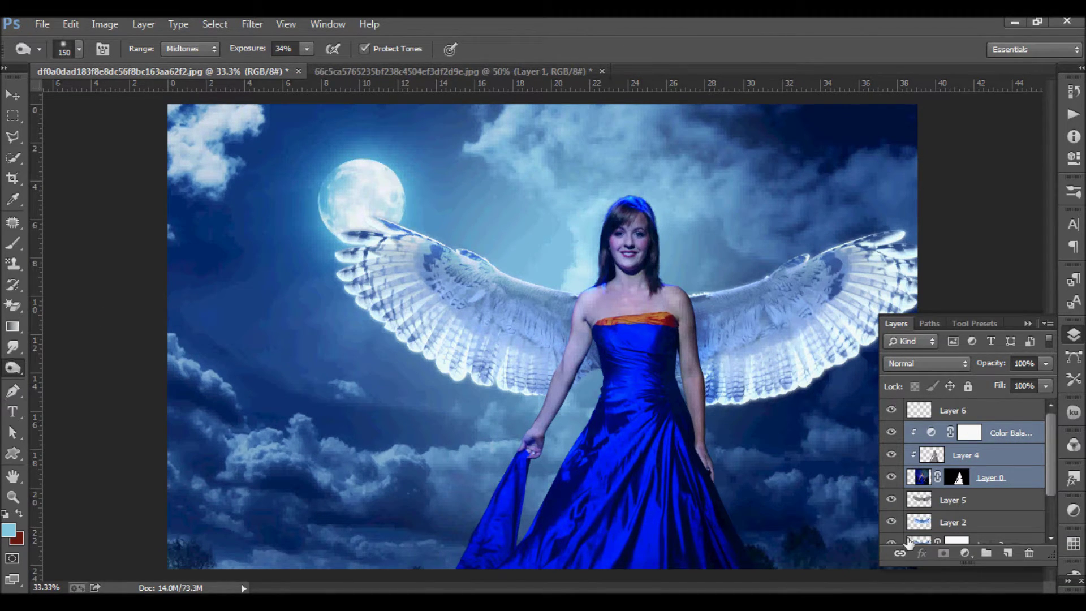
{"action": "left_click", "coordinate": [1007, 418]}
{"action": "left_click", "coordinate": [13, 267]}
Clone-stamp clouds with a 500 px brush across the bottom and lower-left of the gown
{"action": "left_click", "coordinate": [98, 263]}
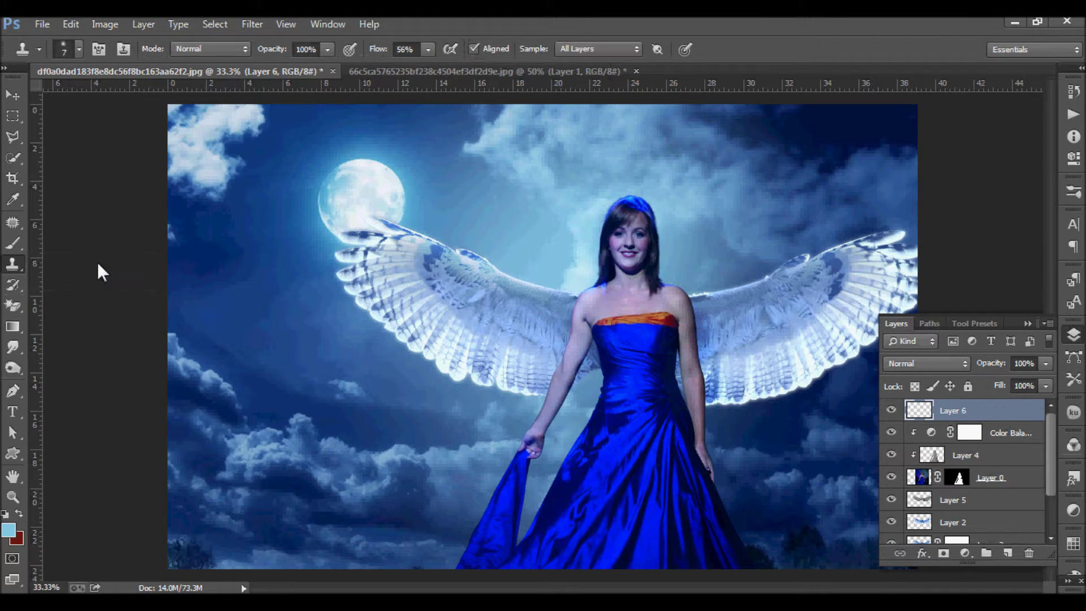
{"action": "key", "text": "bracketright"}
{"action": "key", "text": "bracketright"}
{"action": "key", "text": "bracketright"}
{"action": "left_click", "coordinate": [331, 443], "text": "alt"}
{"action": "mouse_move", "coordinate": [566, 543]}
{"action": "left_mouse_down"}
{"action": "mouse_move", "coordinate": [668, 552]}
{"action": "mouse_move", "coordinate": [489, 545]}
{"action": "left_mouse_up"}
{"action": "mouse_move", "coordinate": [650, 481]}
{"action": "left_mouse_down"}
{"action": "mouse_move", "coordinate": [679, 520]}
{"action": "mouse_move", "coordinate": [707, 509]}
{"action": "mouse_move", "coordinate": [651, 508]}
{"action": "mouse_move", "coordinate": [673, 526]}
{"action": "mouse_move", "coordinate": [707, 515]}
{"action": "mouse_move", "coordinate": [792, 537]}
{"action": "mouse_move", "coordinate": [657, 502]}
{"action": "left_mouse_up"}
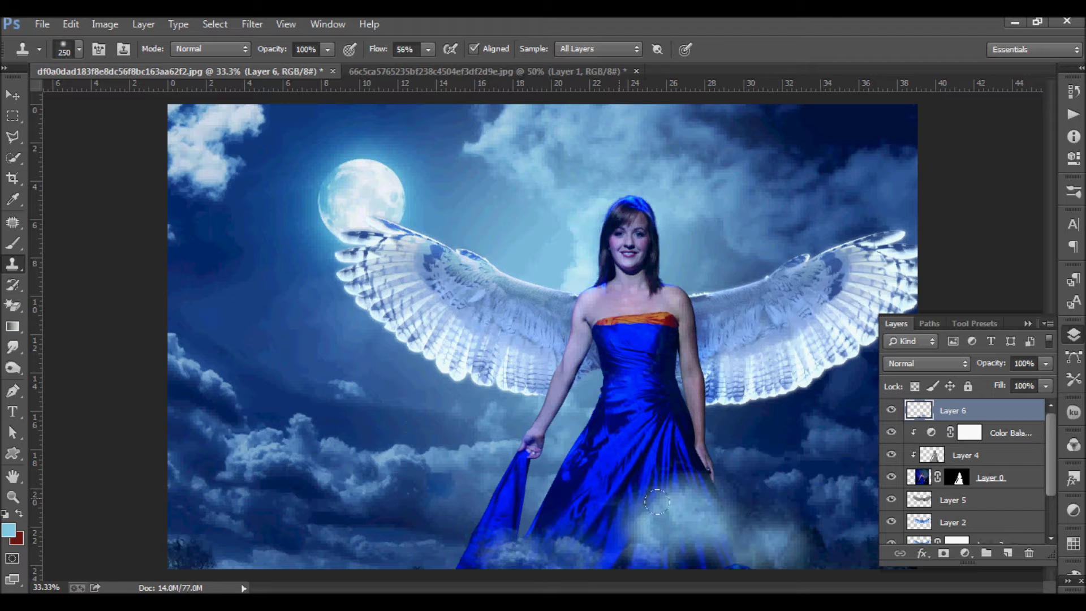
{"action": "left_click_drag", "start_coordinate": [504, 546], "coordinate": [447, 554]}
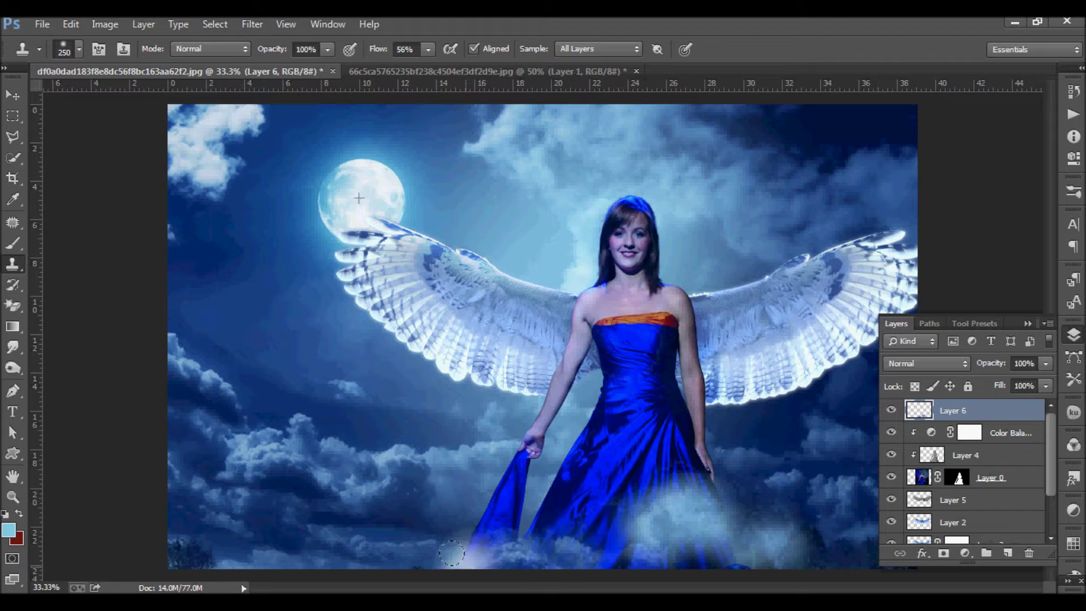
Add a mask to Layer 6 and paint black with a 300 px soft brush to soften the cloud
{"action": "left_click", "coordinate": [943, 554]}
{"action": "right_click", "coordinate": [13, 244]}
{"action": "left_click", "coordinate": [85, 242]}
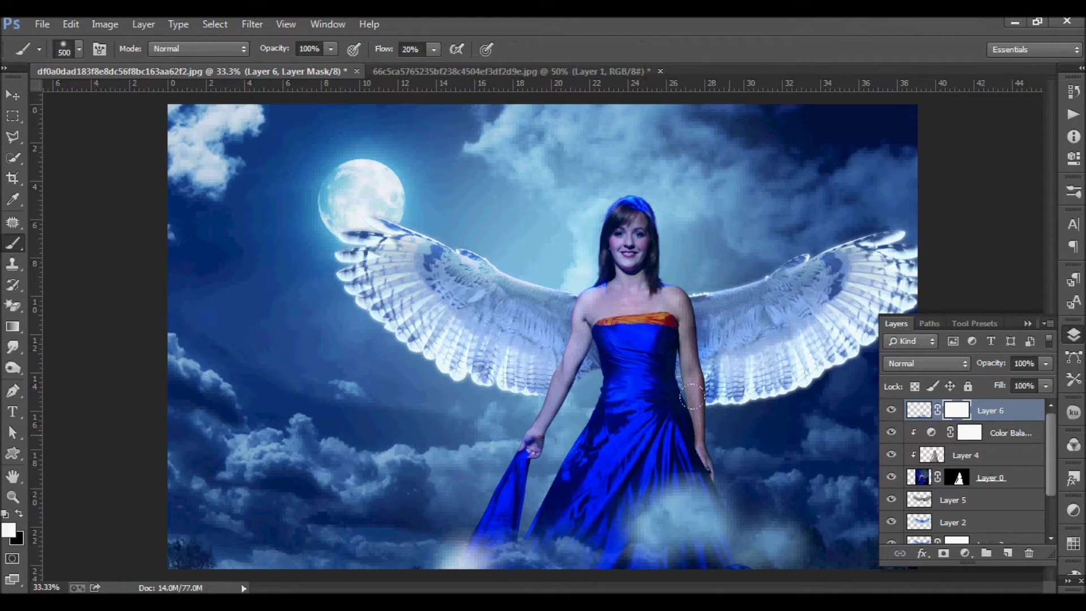
{"action": "key", "text": "bracketleft"}
{"action": "key", "text": "bracketleft"}
{"action": "left_click", "coordinate": [18, 513]}
{"action": "left_click_drag", "start_coordinate": [691, 452], "coordinate": [698, 425]}
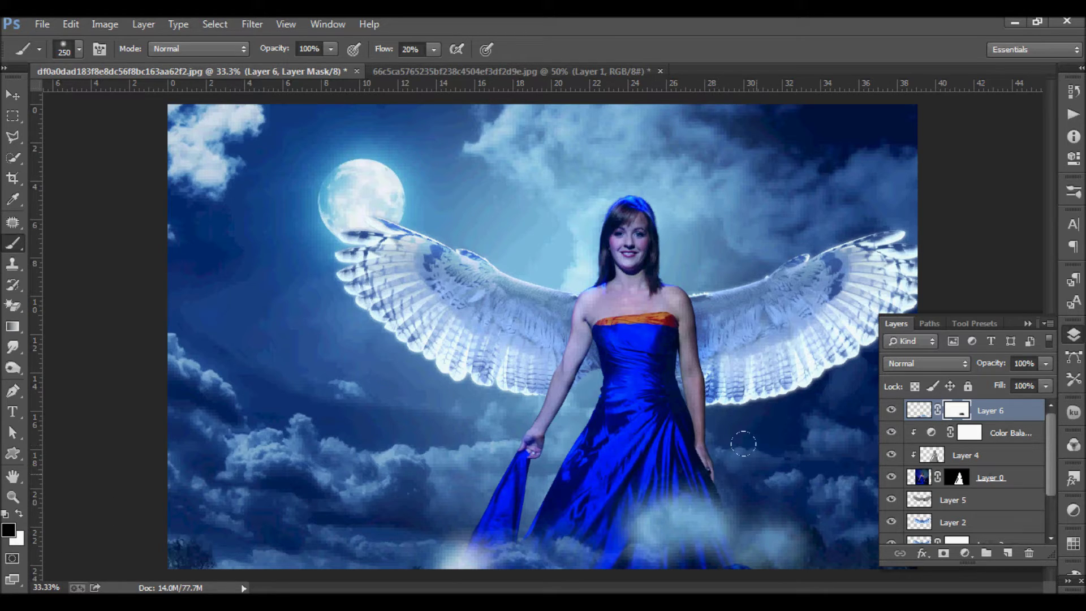
Clone more cloud from a new source along the gown hem, then zoom out to check
{"action": "left_click", "coordinate": [13, 263]}
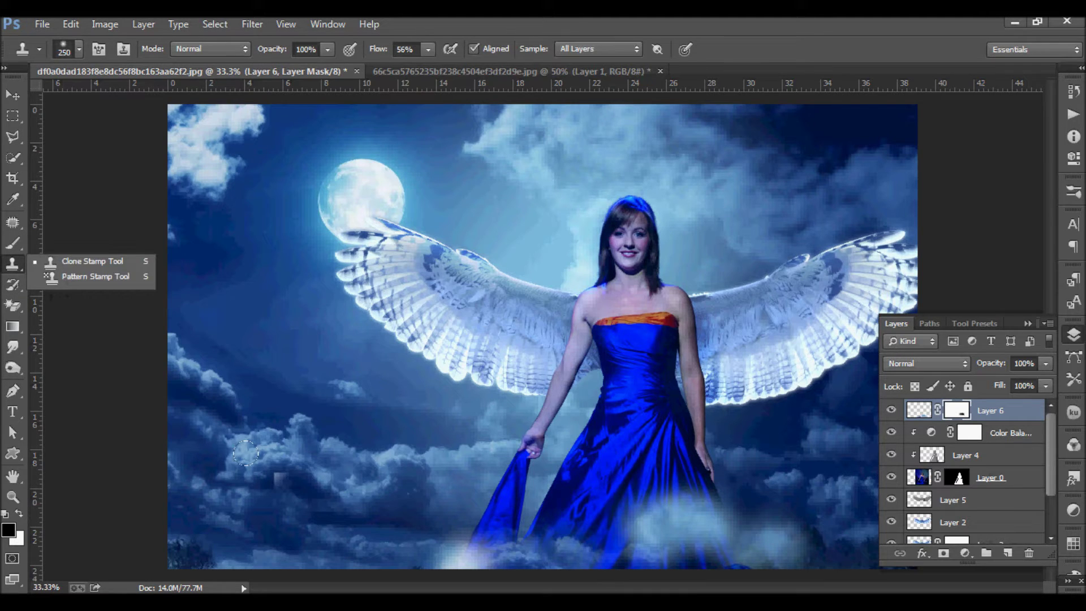
{"action": "left_click", "coordinate": [85, 261]}
{"action": "left_click", "coordinate": [554, 143], "text": "alt"}
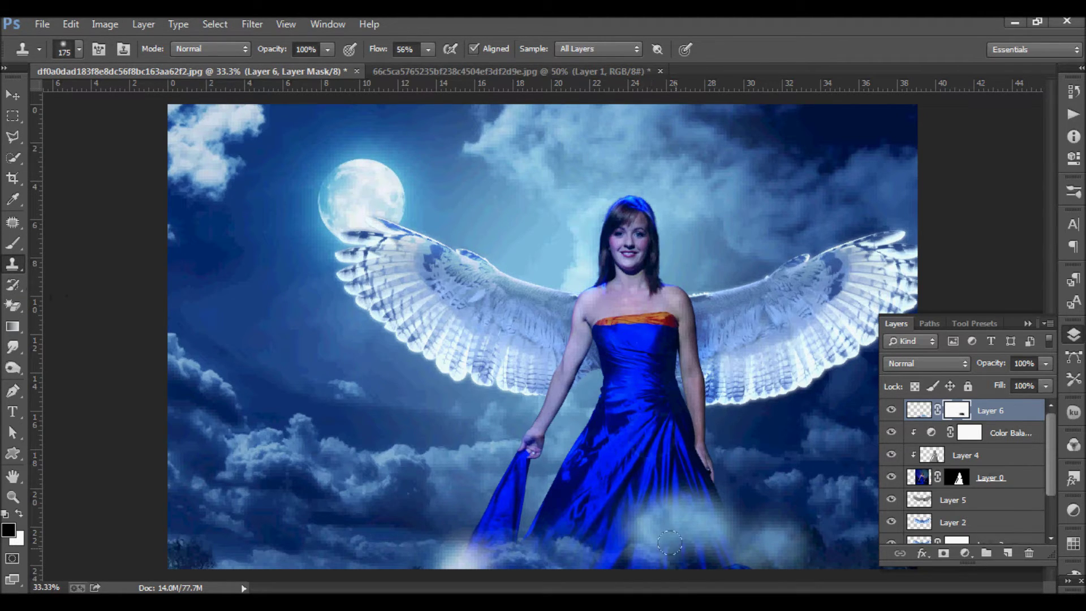
{"action": "mouse_move", "coordinate": [660, 546]}
{"action": "left_mouse_down"}
{"action": "mouse_move", "coordinate": [671, 546]}
{"action": "mouse_move", "coordinate": [656, 552]}
{"action": "left_mouse_up"}
{"action": "left_click", "coordinate": [919, 409]}
{"action": "left_click_drag", "start_coordinate": [735, 549], "coordinate": [557, 560]}
{"action": "mouse_move", "coordinate": [702, 548]}
{"action": "left_mouse_down"}
{"action": "mouse_move", "coordinate": [803, 552]}
{"action": "mouse_move", "coordinate": [492, 552]}
{"action": "mouse_move", "coordinate": [521, 558]}
{"action": "left_mouse_up"}
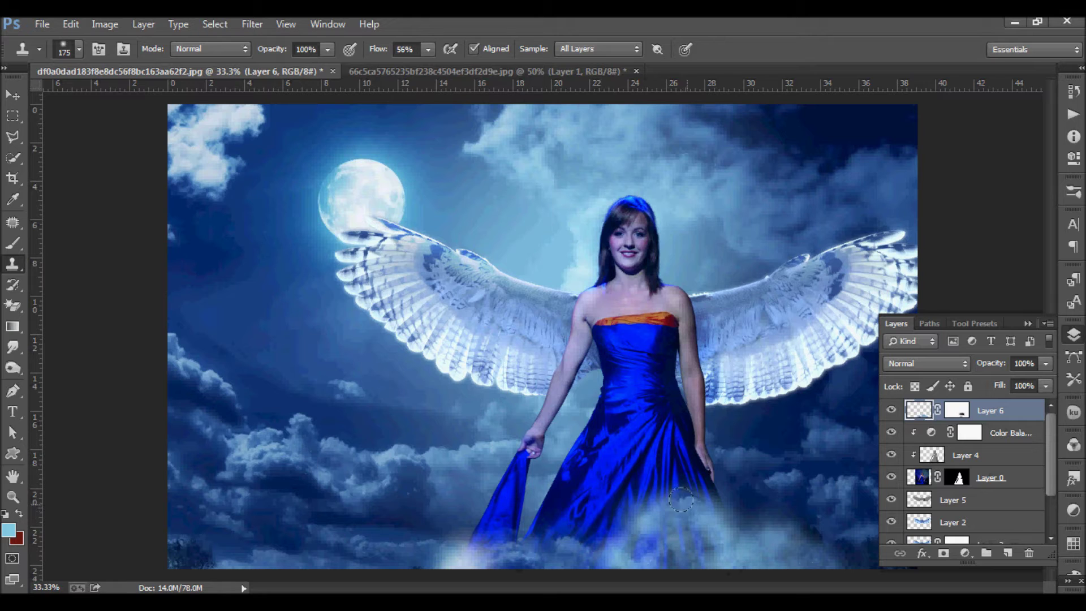
{"action": "left_click_drag", "start_coordinate": [688, 503], "coordinate": [659, 520]}
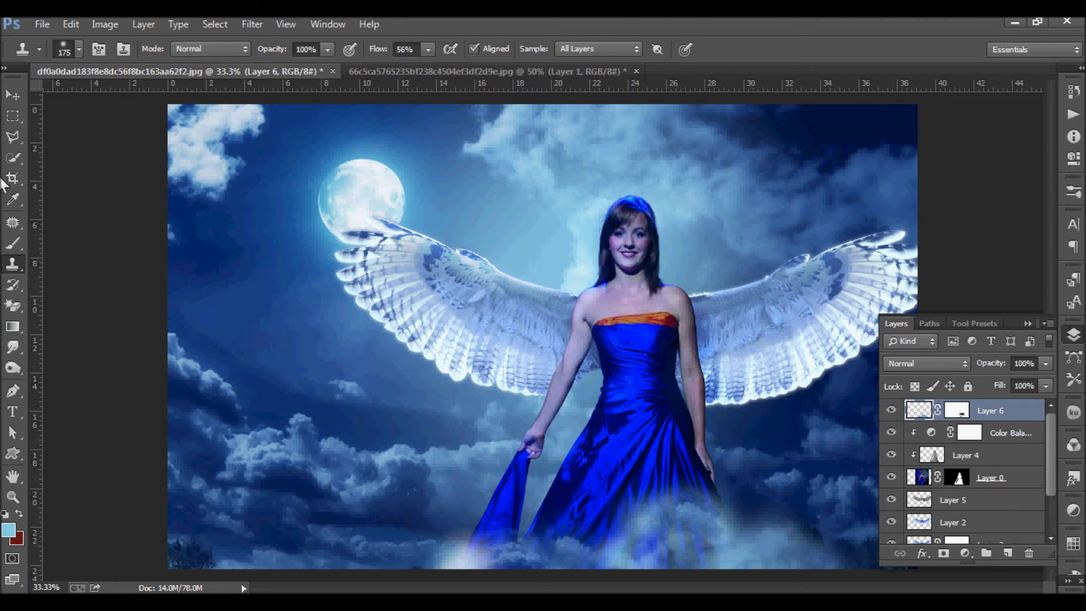
{"action": "key", "text": "ctrl+minus"}
{"action": "key", "text": "ctrl+minus"}
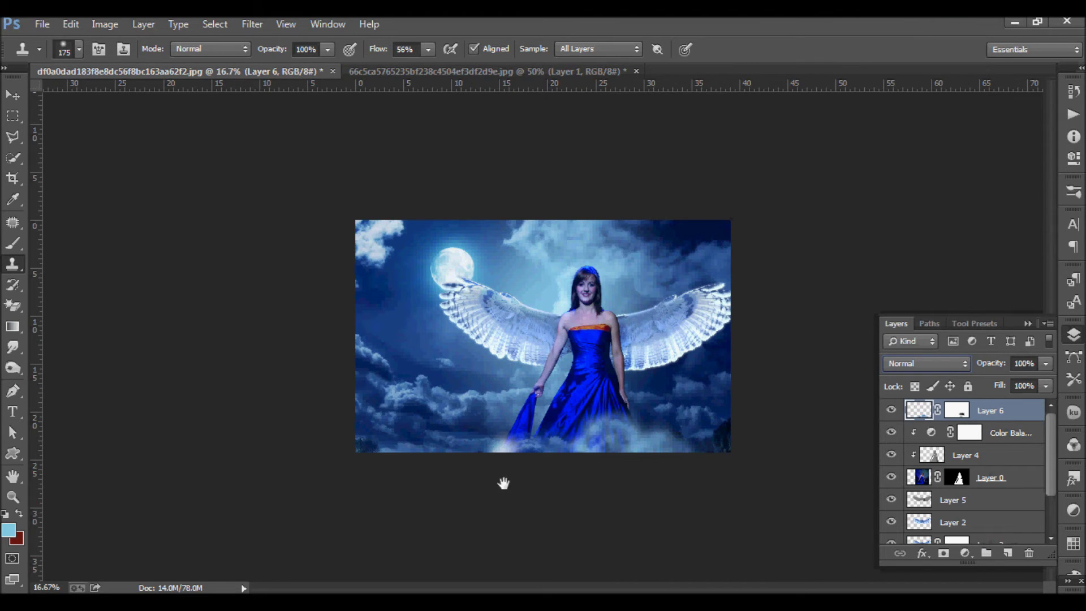
{"action": "key", "text": "ctrl+plus"}
{"action": "key", "text": "ctrl+plus"}
Set Layer 6 to Linear Dodge (Add), target its mask, and reset colours to black and white
{"action": "left_click", "coordinate": [949, 364]}
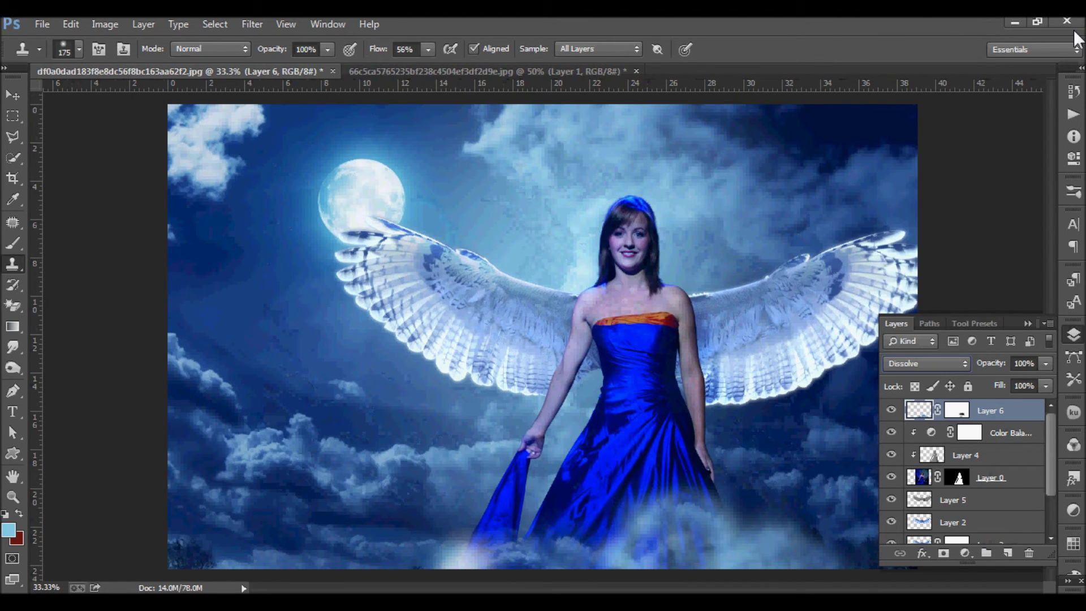
{"action": "key", "text": "Down"}
{"action": "key", "text": "Down"}
{"action": "key", "text": "Down"}
{"action": "key", "text": "Down"}
{"action": "key", "text": "Down"}
{"action": "key", "text": "Down"}
{"action": "key", "text": "Down"}
{"action": "key", "text": "Down"}
{"action": "key", "text": "Down"}
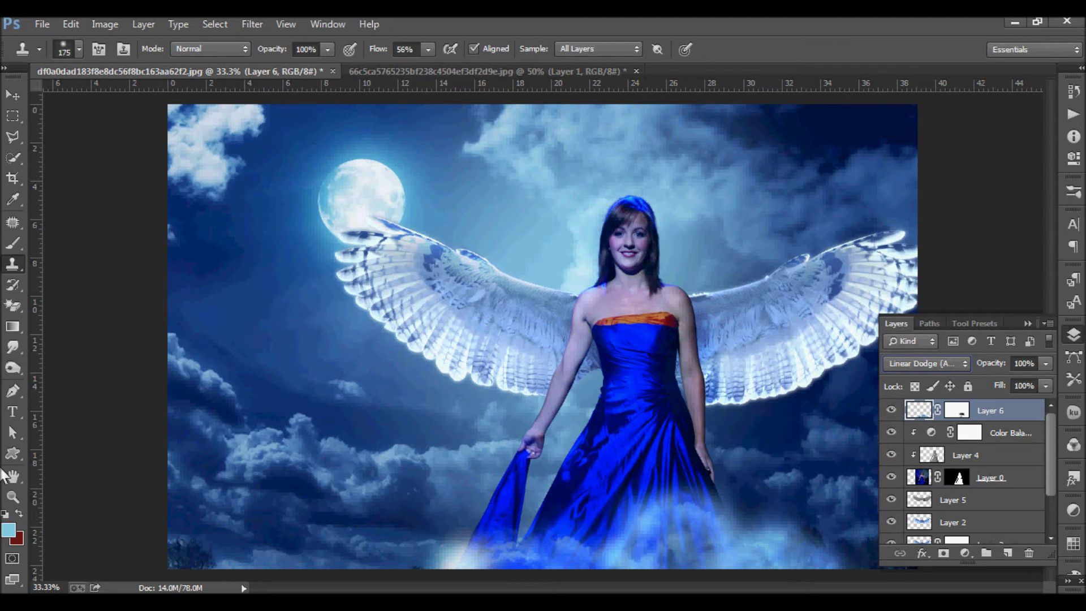
{"action": "left_click", "coordinate": [956, 410]}
{"action": "key", "text": "d"}
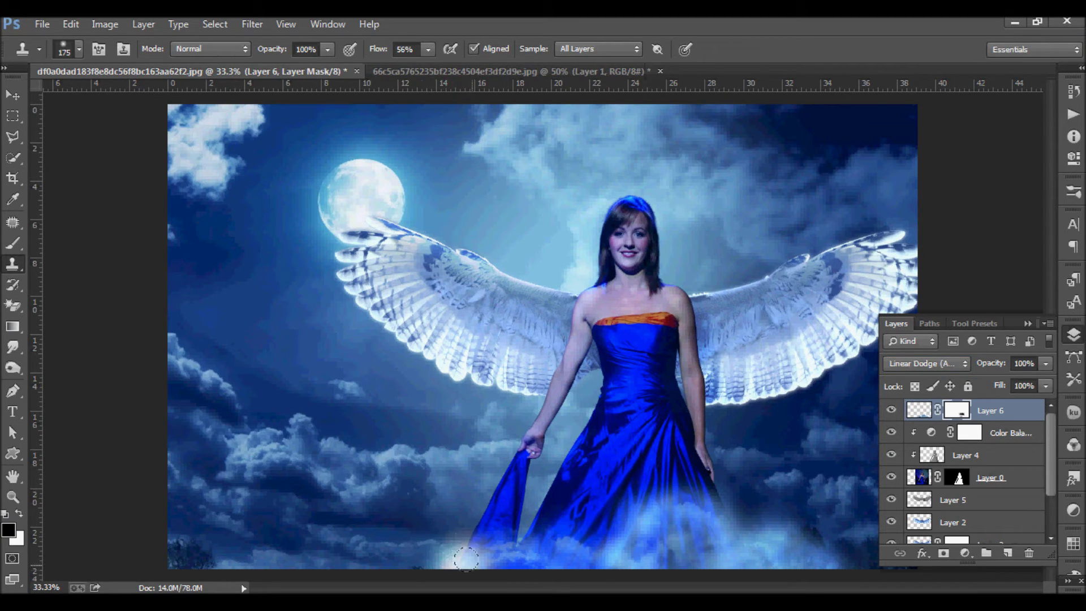
Compare the image with Layer 6 hidden and shown, confirm black paint colour, and adjust brush flow
{"action": "left_click", "coordinate": [892, 410]}
{"action": "left_click", "coordinate": [8, 530]}
{"action": "left_click", "coordinate": [1026, 351]}
{"action": "left_click", "coordinate": [892, 410]}
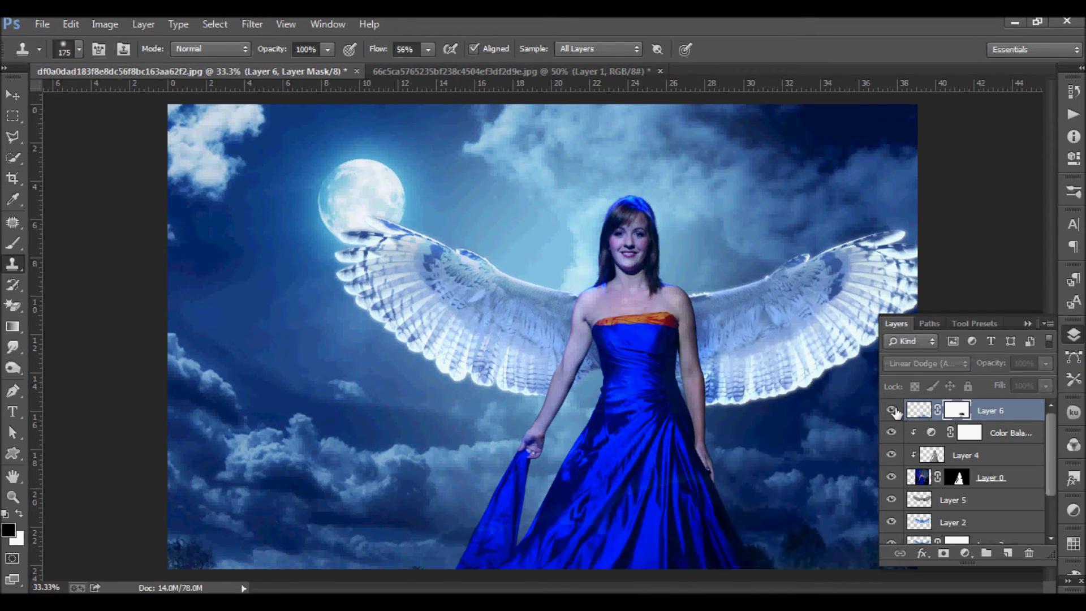
{"action": "left_click_drag", "start_coordinate": [429, 49], "coordinate": [471, 67]}
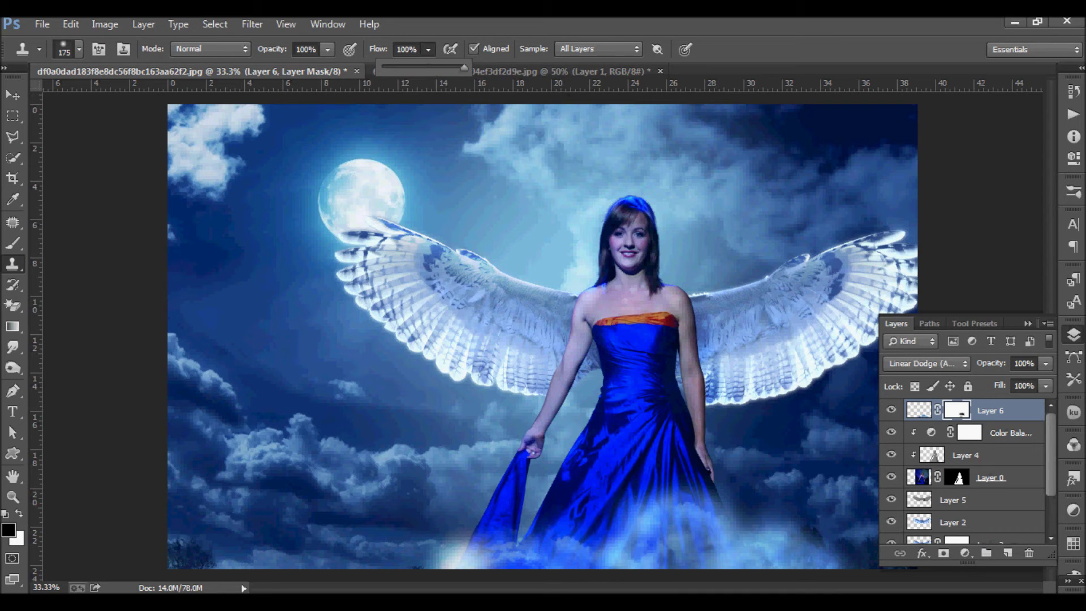
{"action": "left_click", "coordinate": [892, 410]}
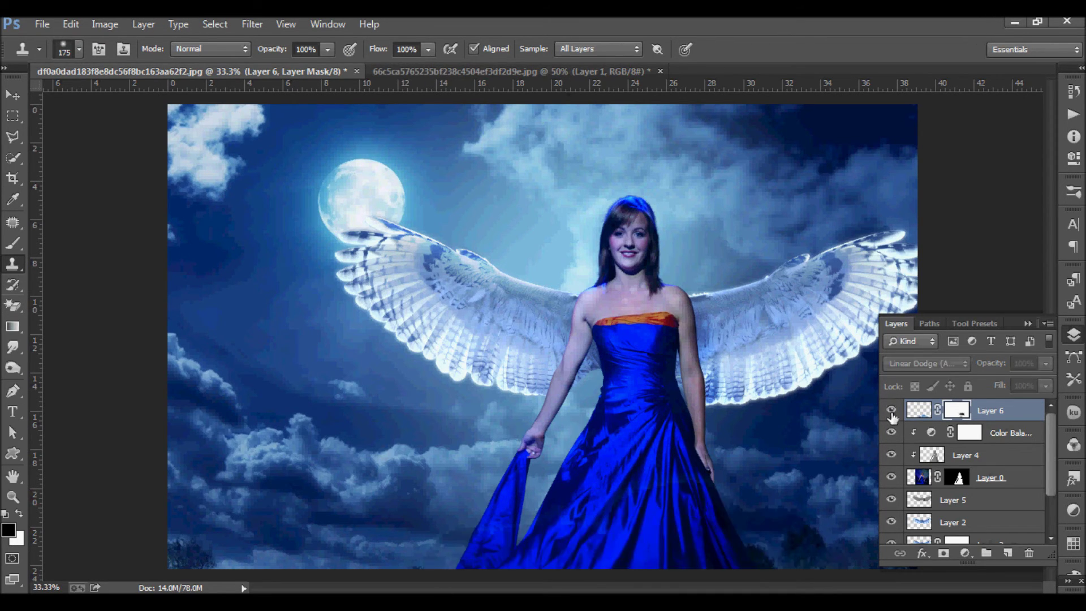
Temporarily disable Layer 6's mask to compare, clear the selection, and review the mask options
{"action": "left_click", "coordinate": [958, 417], "text": "shift"}
{"action": "key", "text": "ctrl+a"}
{"action": "key", "text": "v"}
{"action": "key", "text": "ctrl+d"}
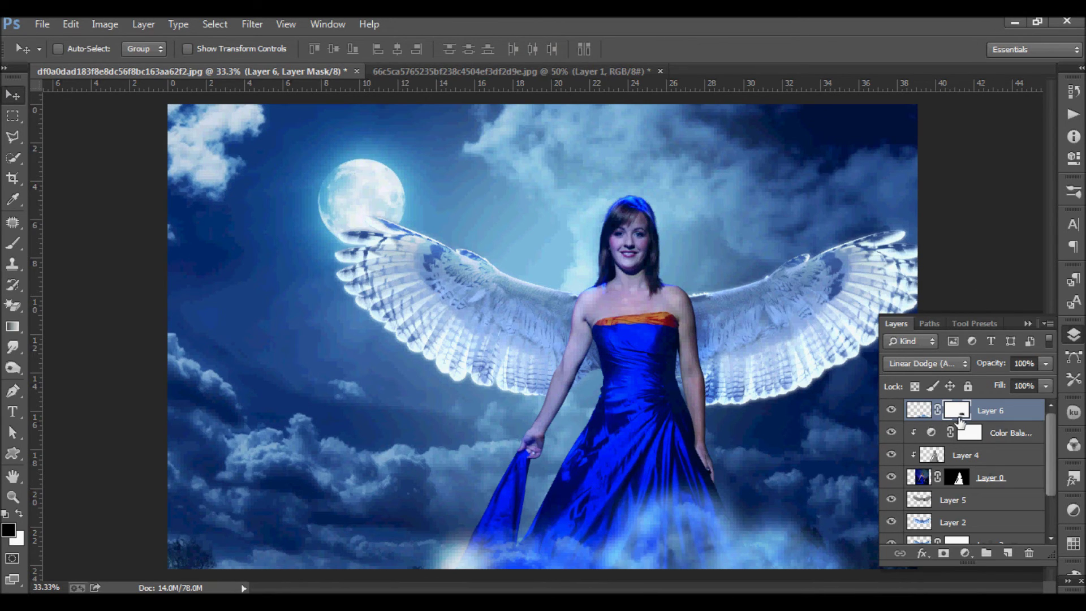
{"action": "right_click", "coordinate": [960, 422]}
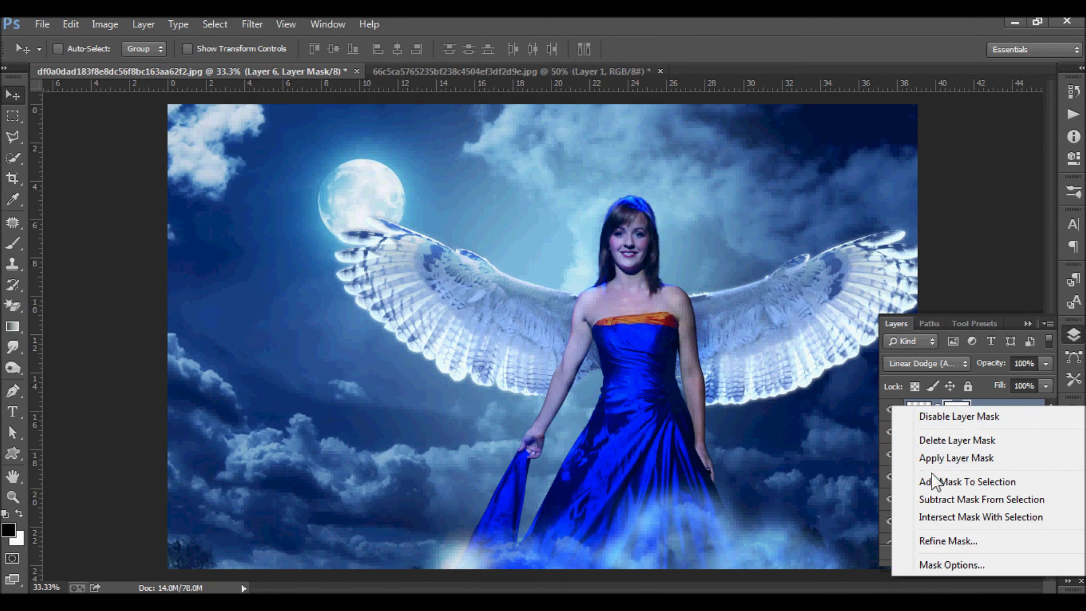
{"action": "left_click", "coordinate": [919, 410]}
Paint black with a soft brush on the mask to tone down the glow near the gown, then collapse the Layers panel
{"action": "left_click", "coordinate": [957, 410]}
{"action": "left_click", "coordinate": [12, 243]}
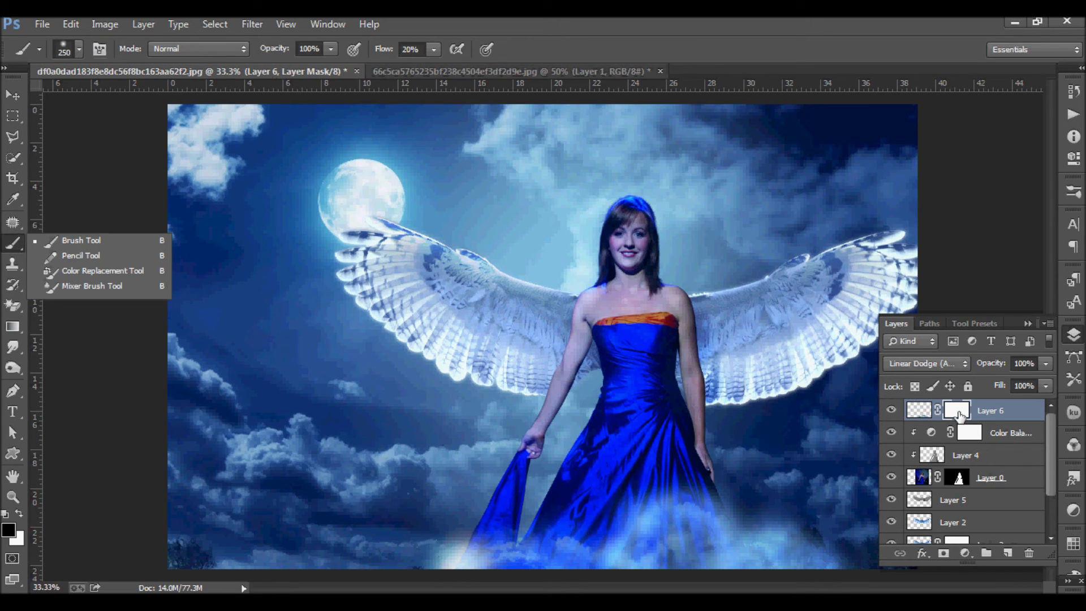
{"action": "mouse_move", "coordinate": [436, 543]}
{"action": "left_mouse_down"}
{"action": "mouse_move", "coordinate": [454, 526]}
{"action": "mouse_move", "coordinate": [636, 468]}
{"action": "mouse_move", "coordinate": [712, 476]}
{"action": "mouse_move", "coordinate": [836, 538]}
{"action": "left_mouse_up"}
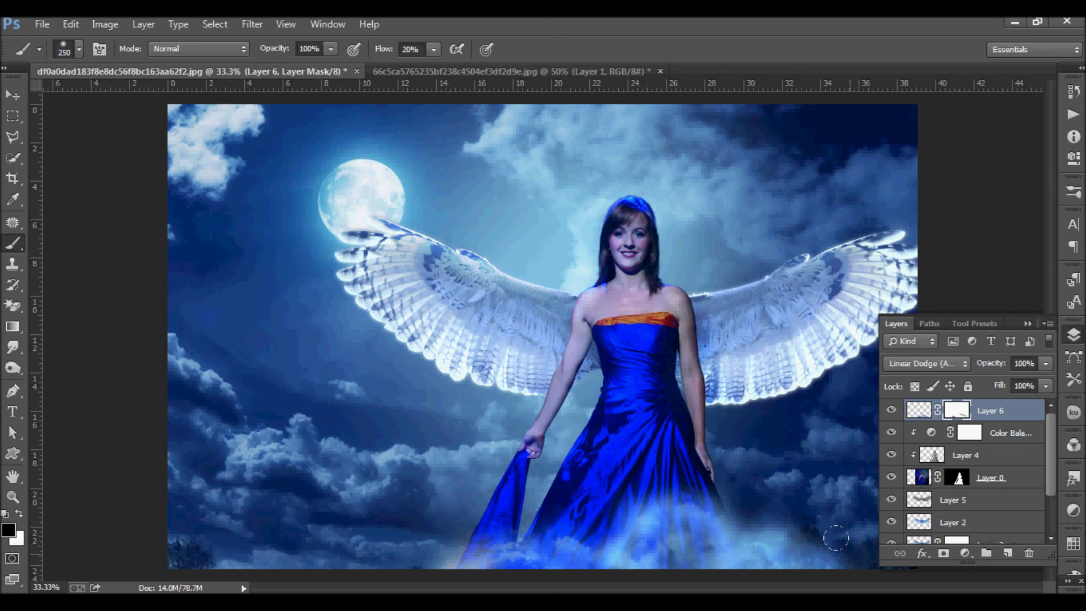
{"action": "left_click", "coordinate": [1028, 324]}
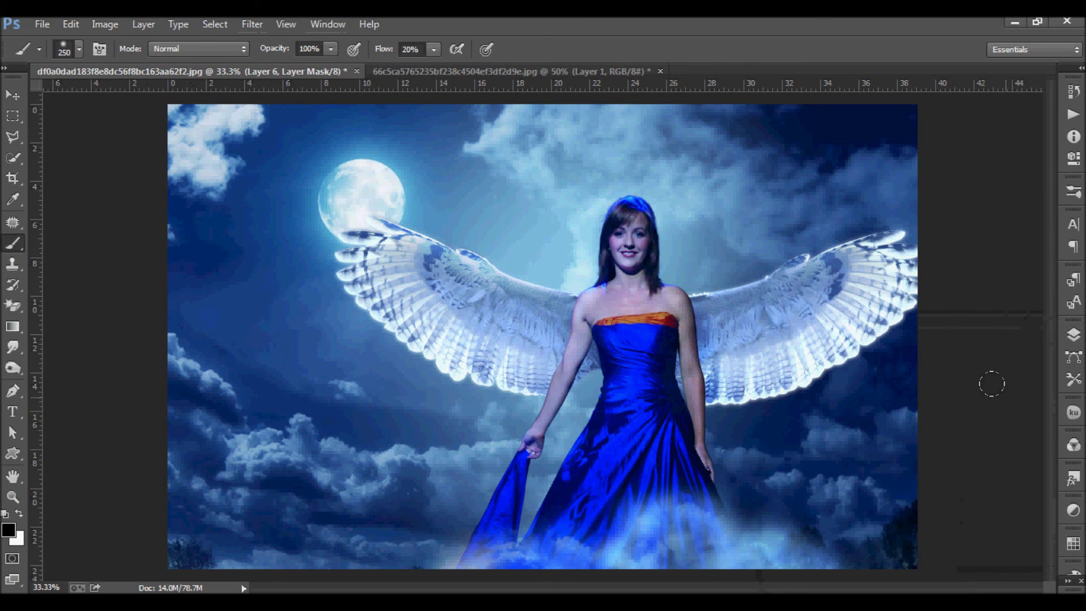